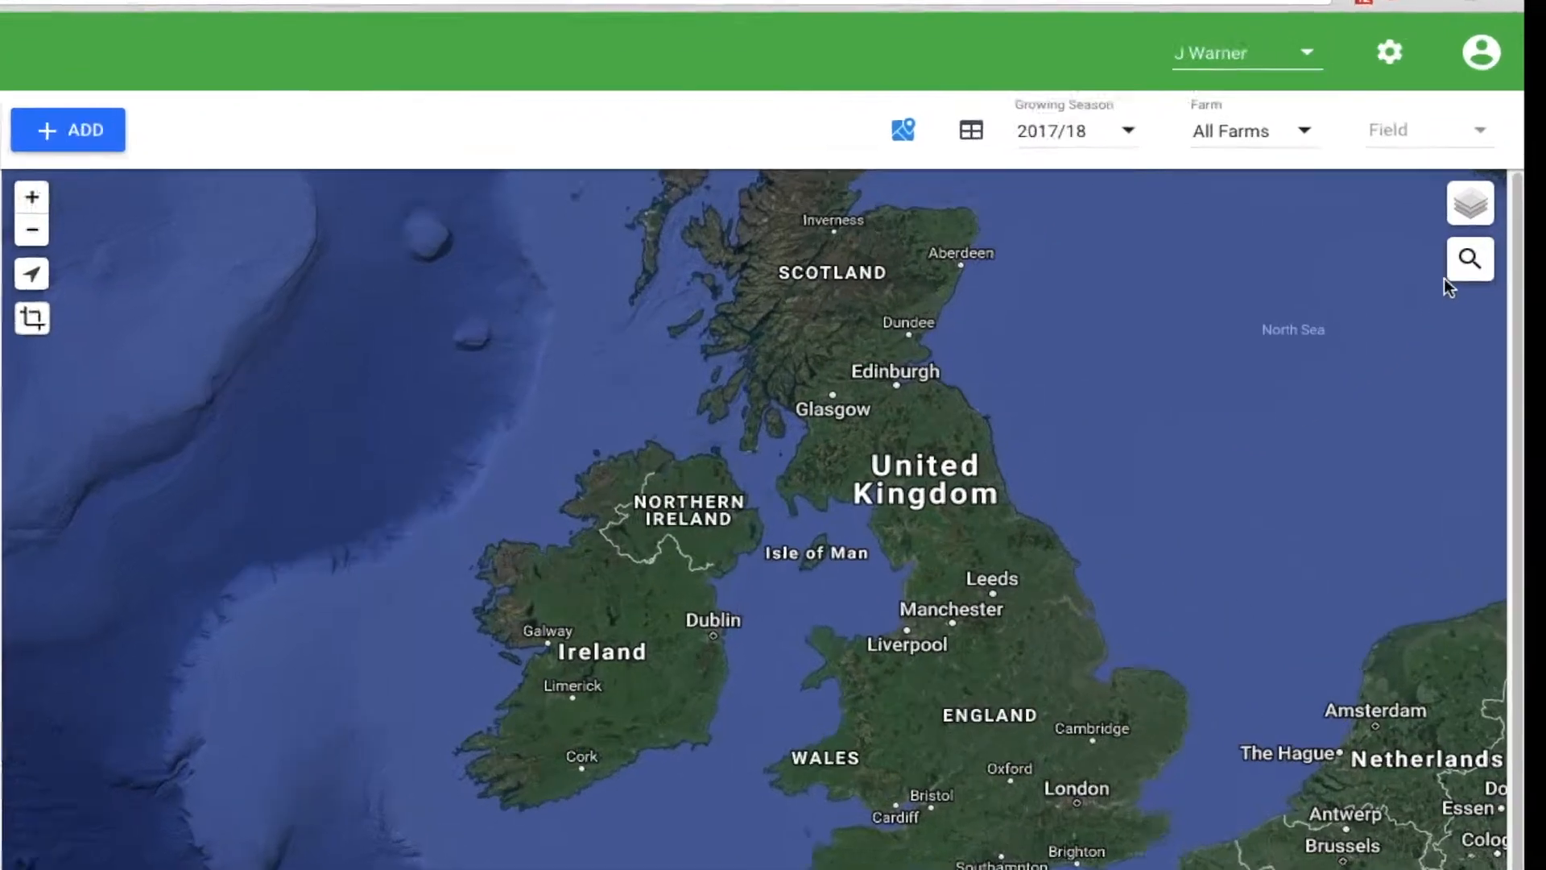
Search the map for North Moor Farm, go to the Keadby result and dismiss its address label
click(1491, 274)
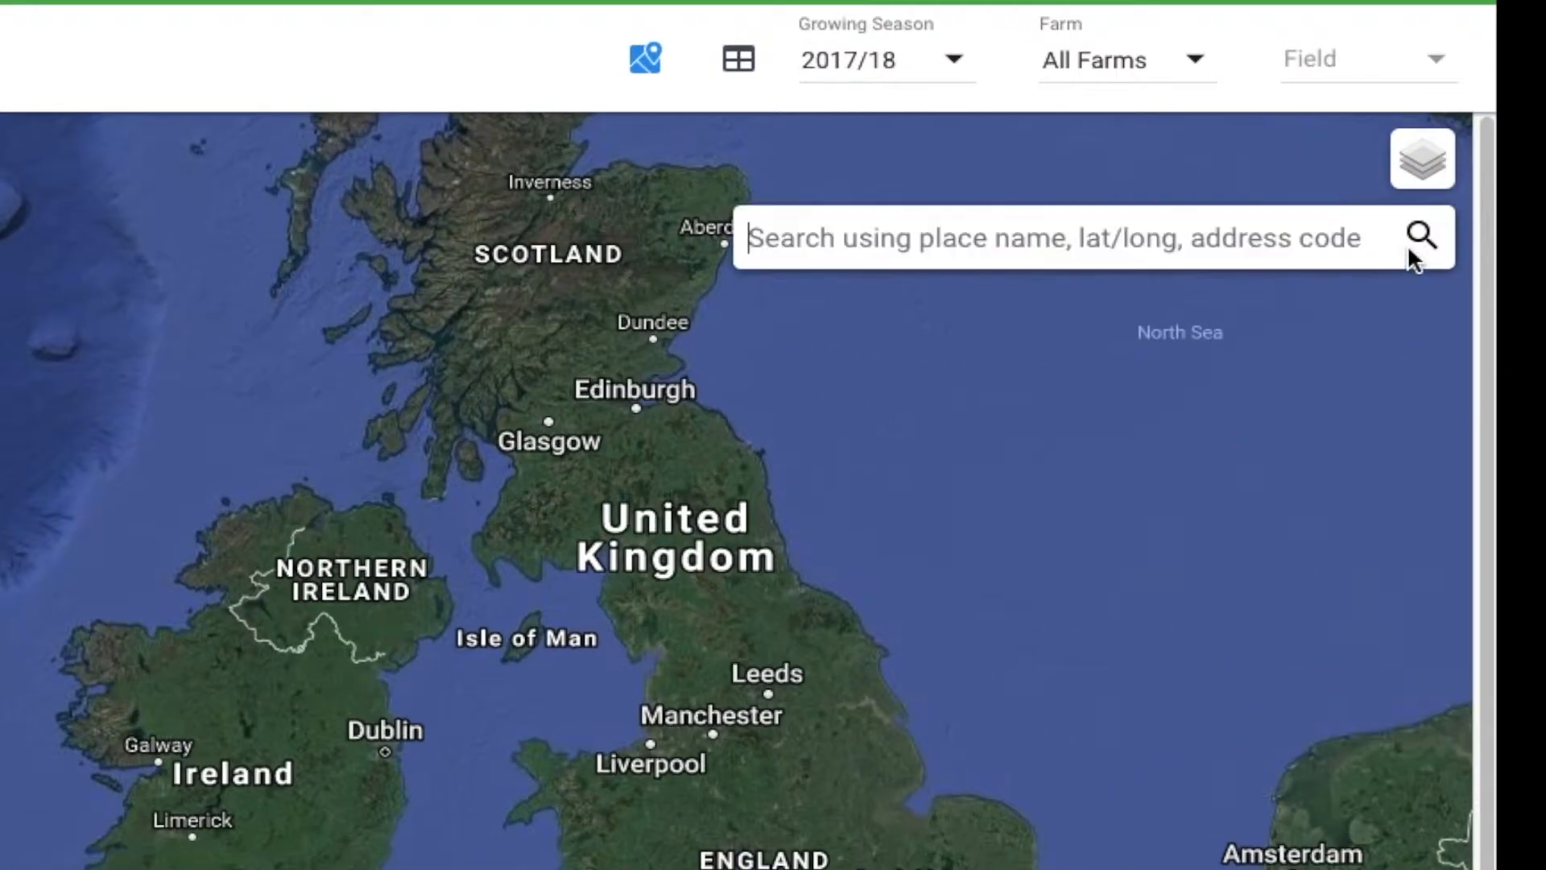
text(North)
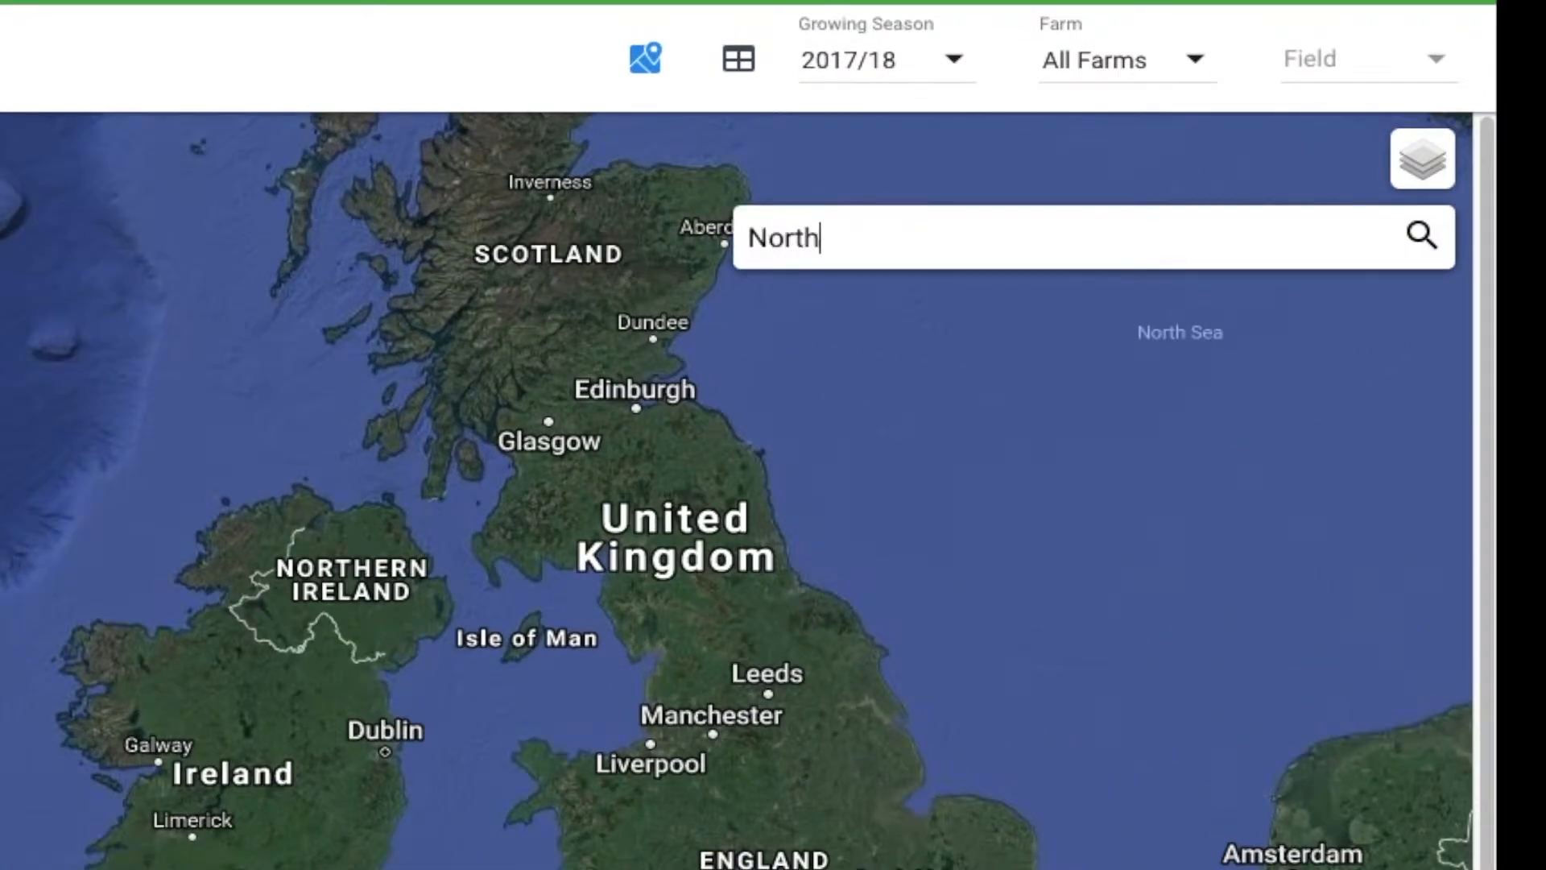
text( Moor Farm)
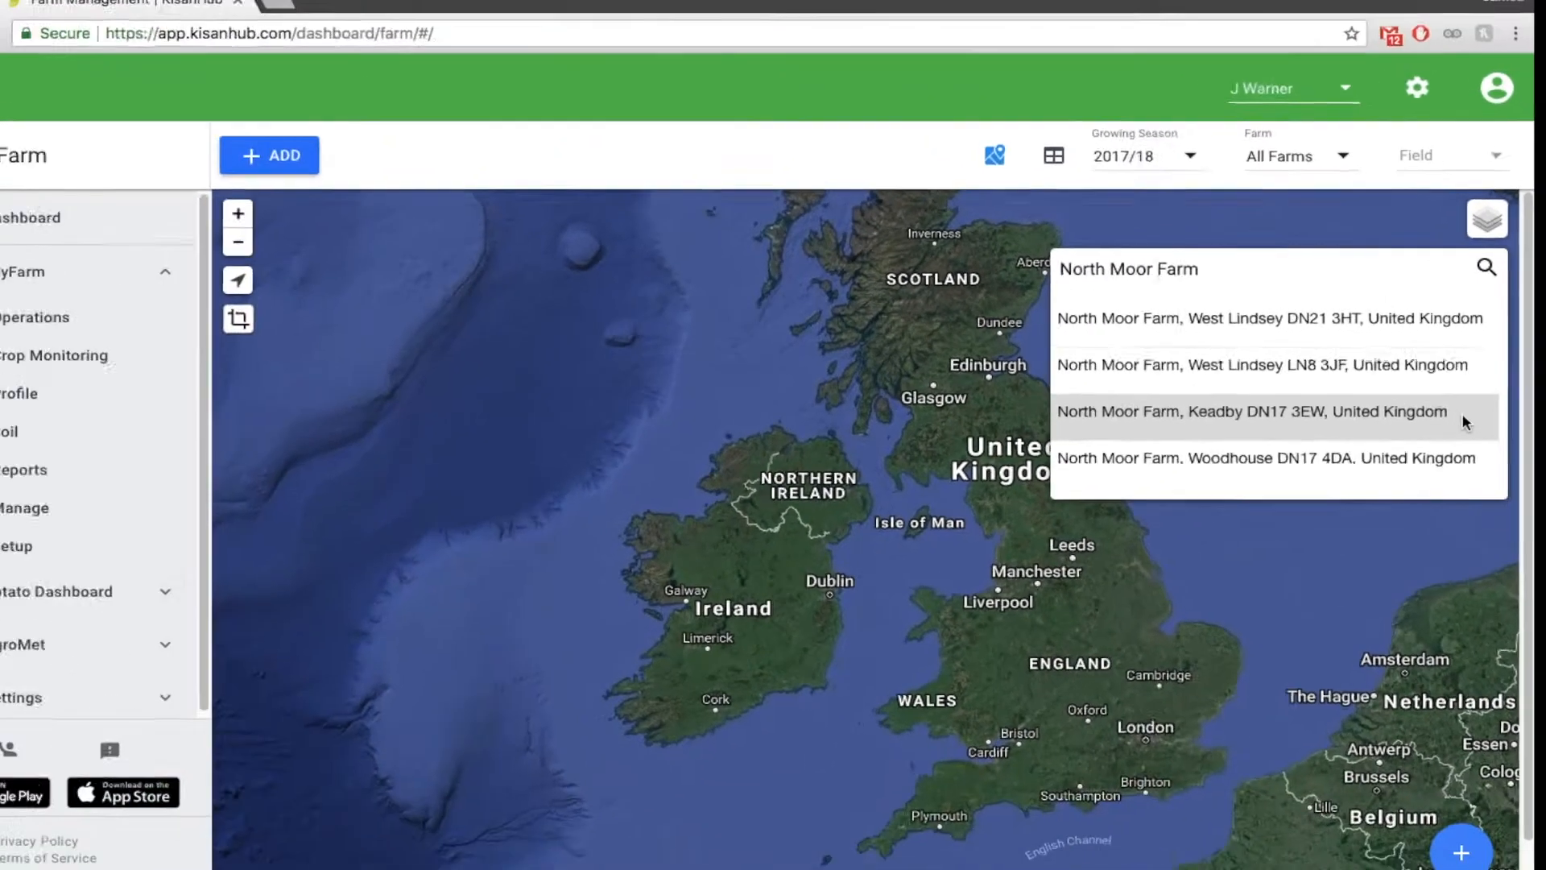
click(1381, 465)
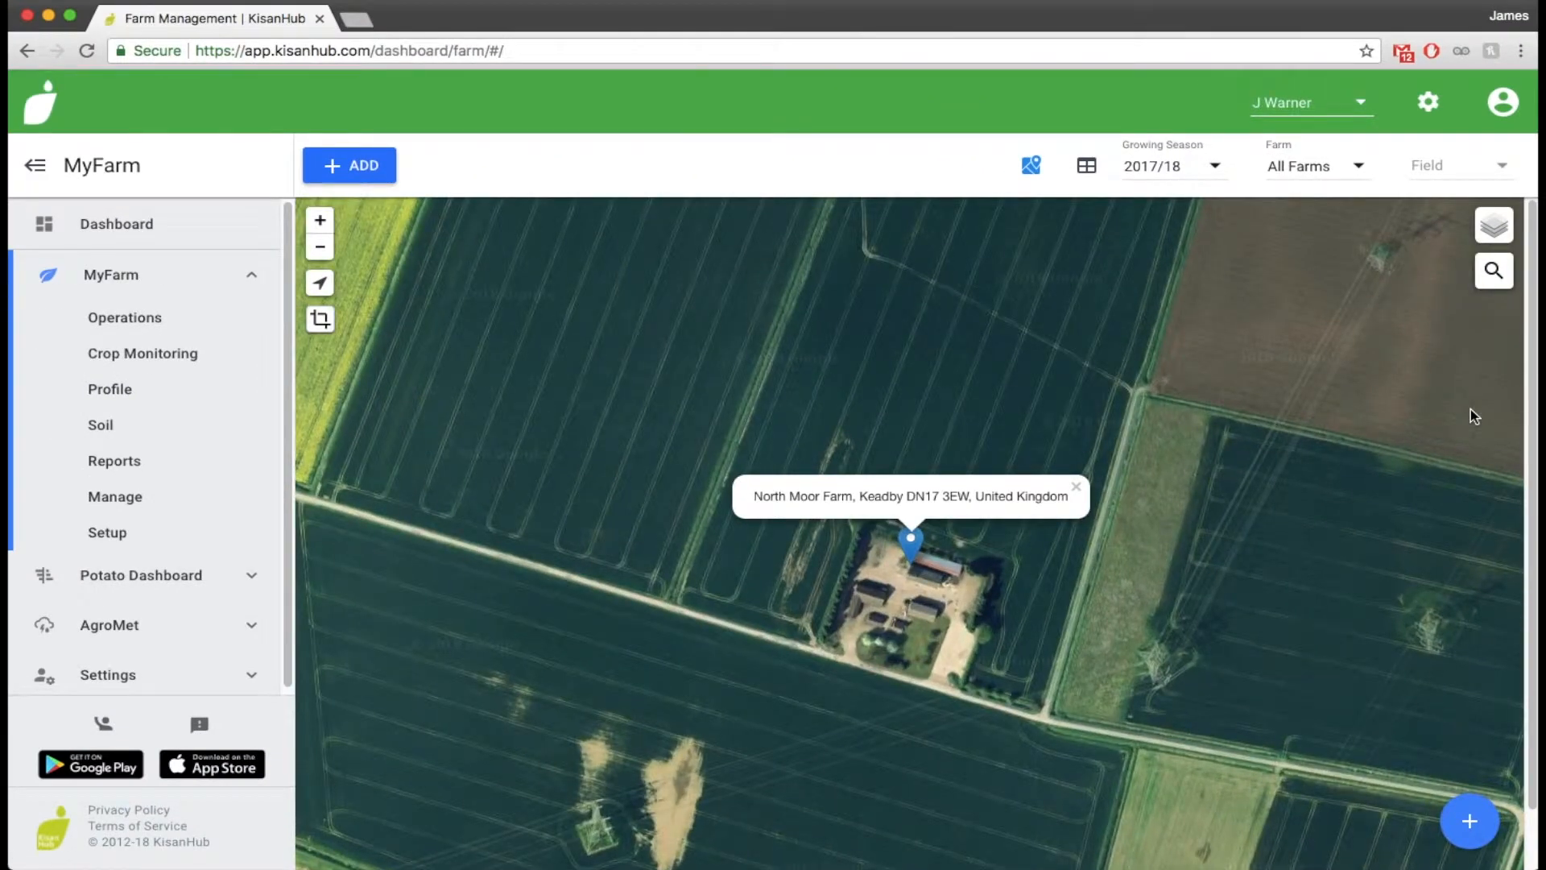
click(1075, 487)
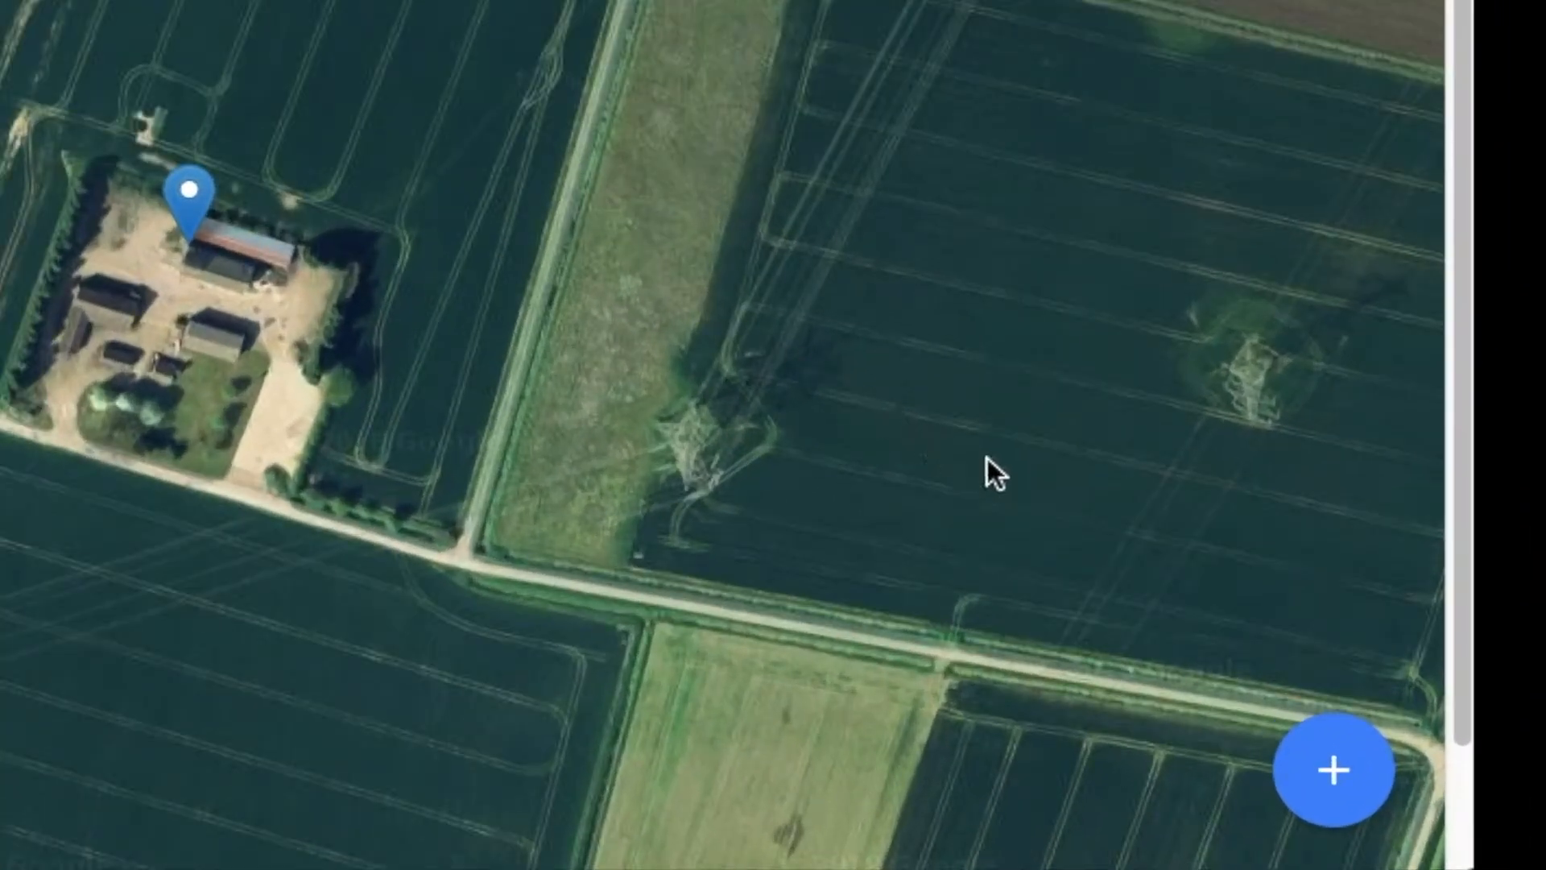
Start adding a farm and place its marker on the North Moor farmyard buildings
click(1344, 760)
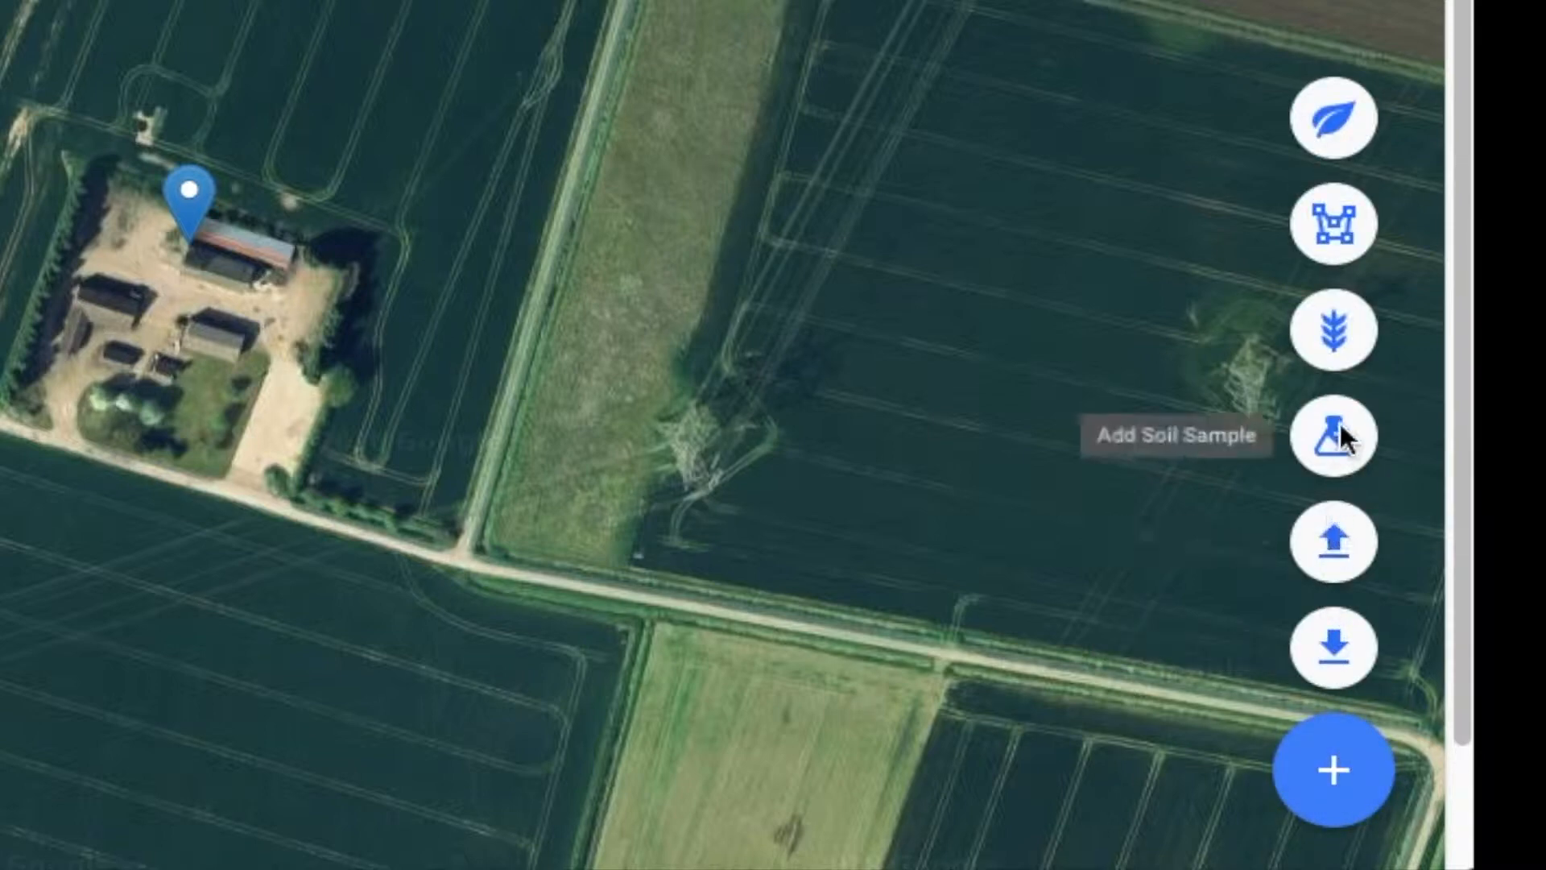
click(1333, 123)
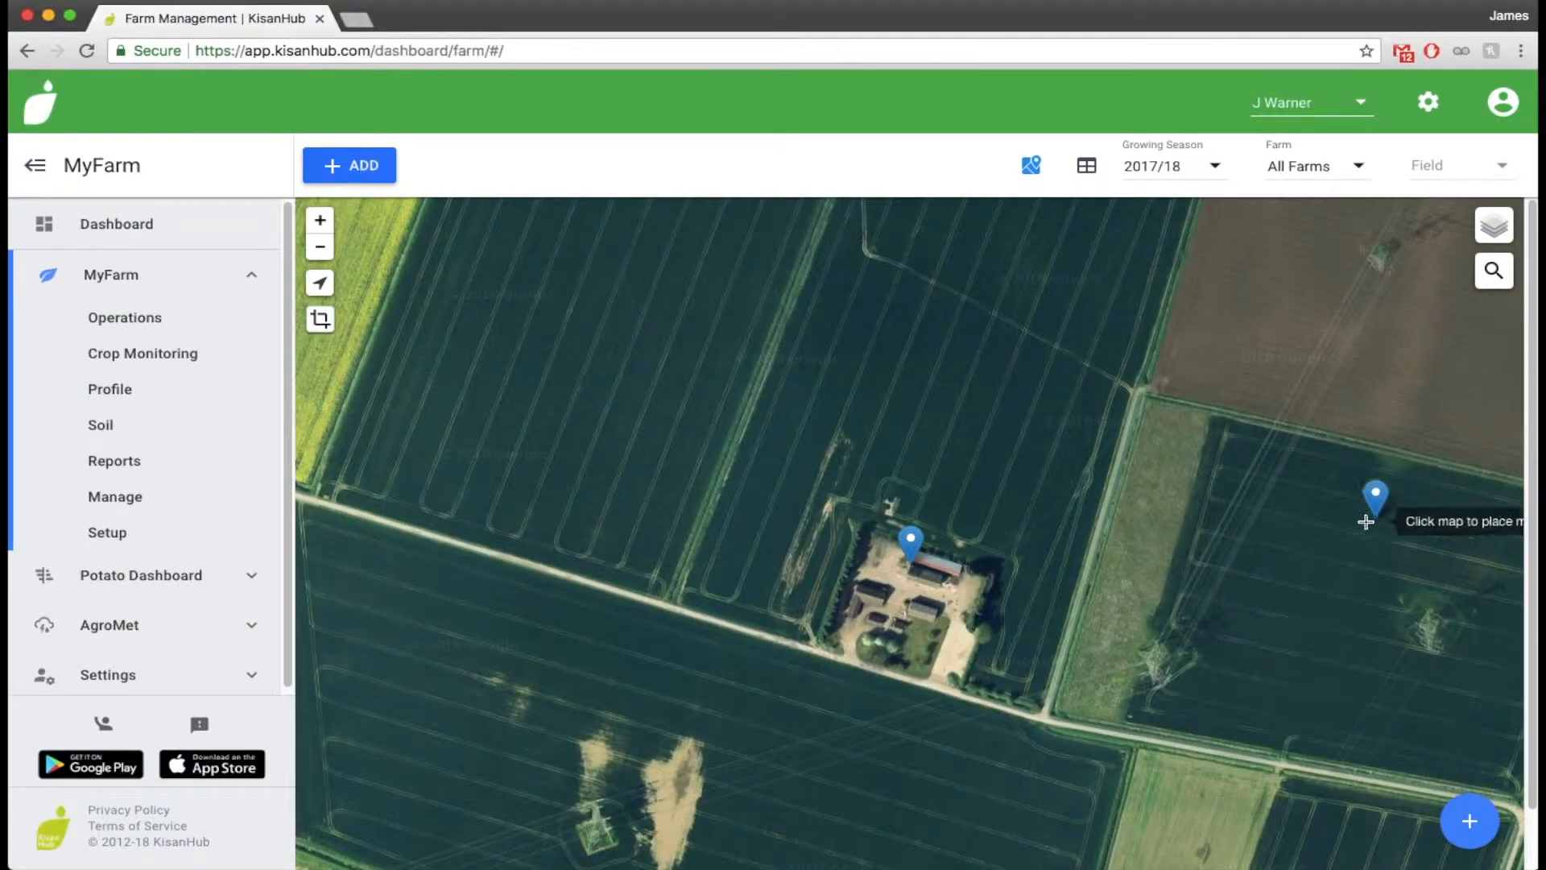
click(910, 622)
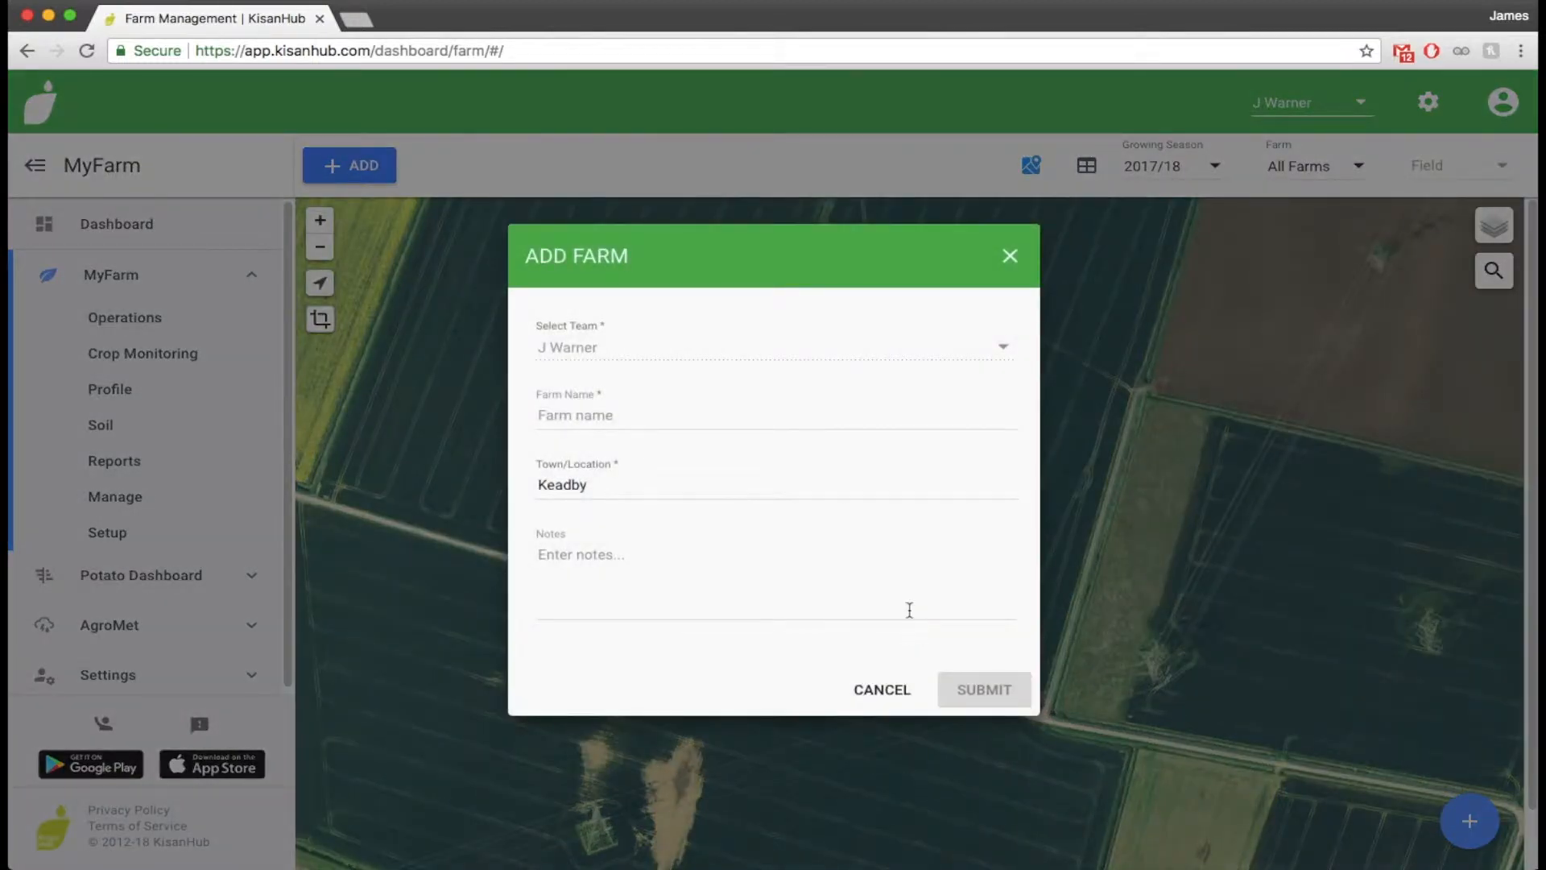
Name the farm North Moor Farm - Demo, keep Keadby as its location, leave the notes empty and submit it
click(845, 414)
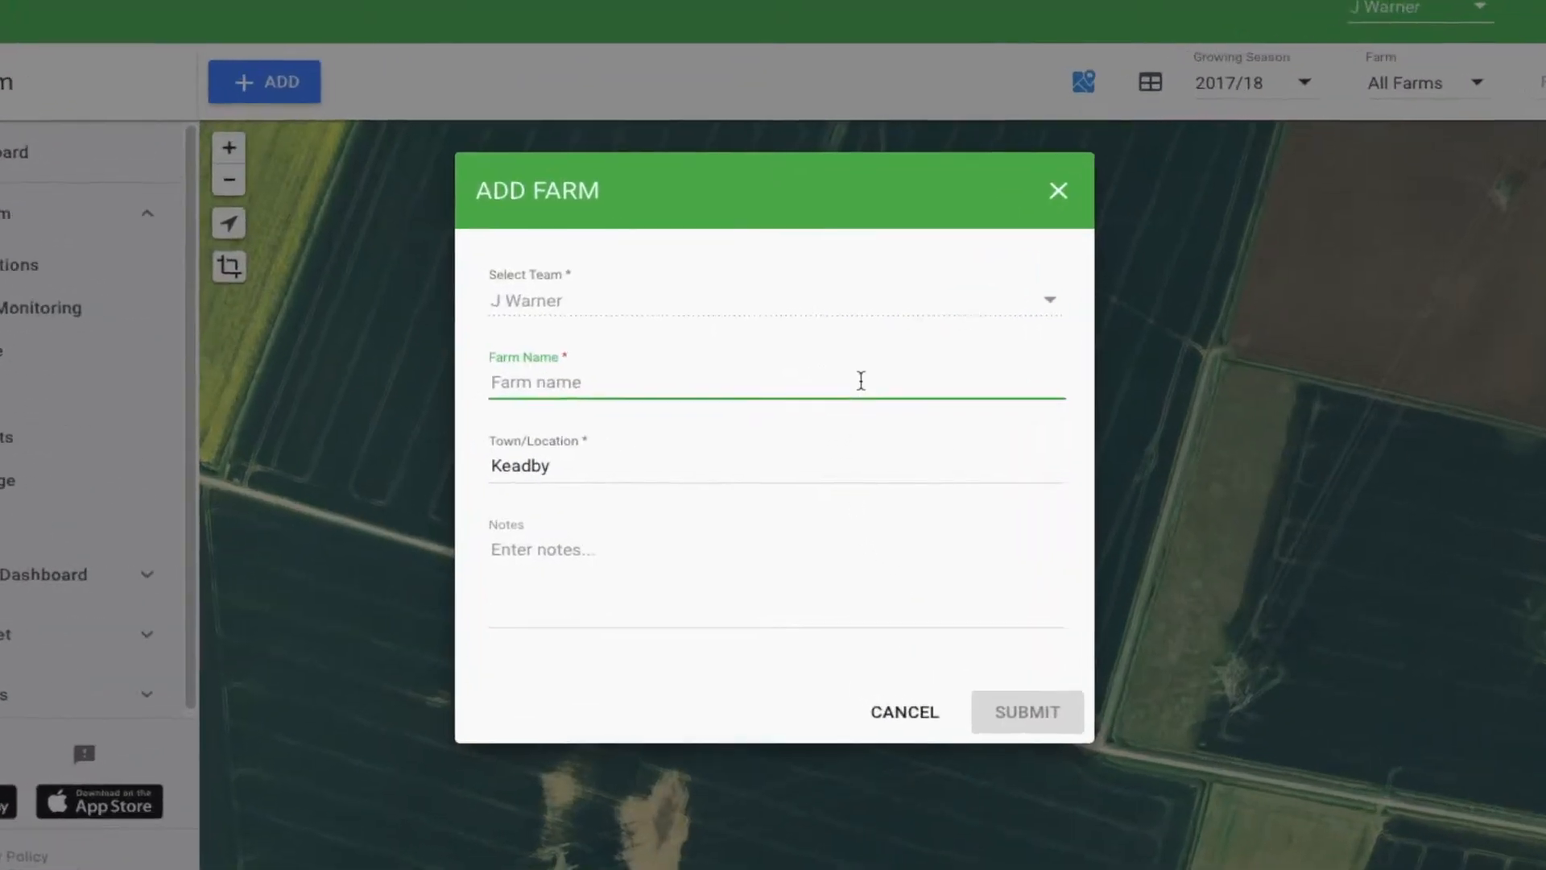
text(North Moor Farm - Demo)
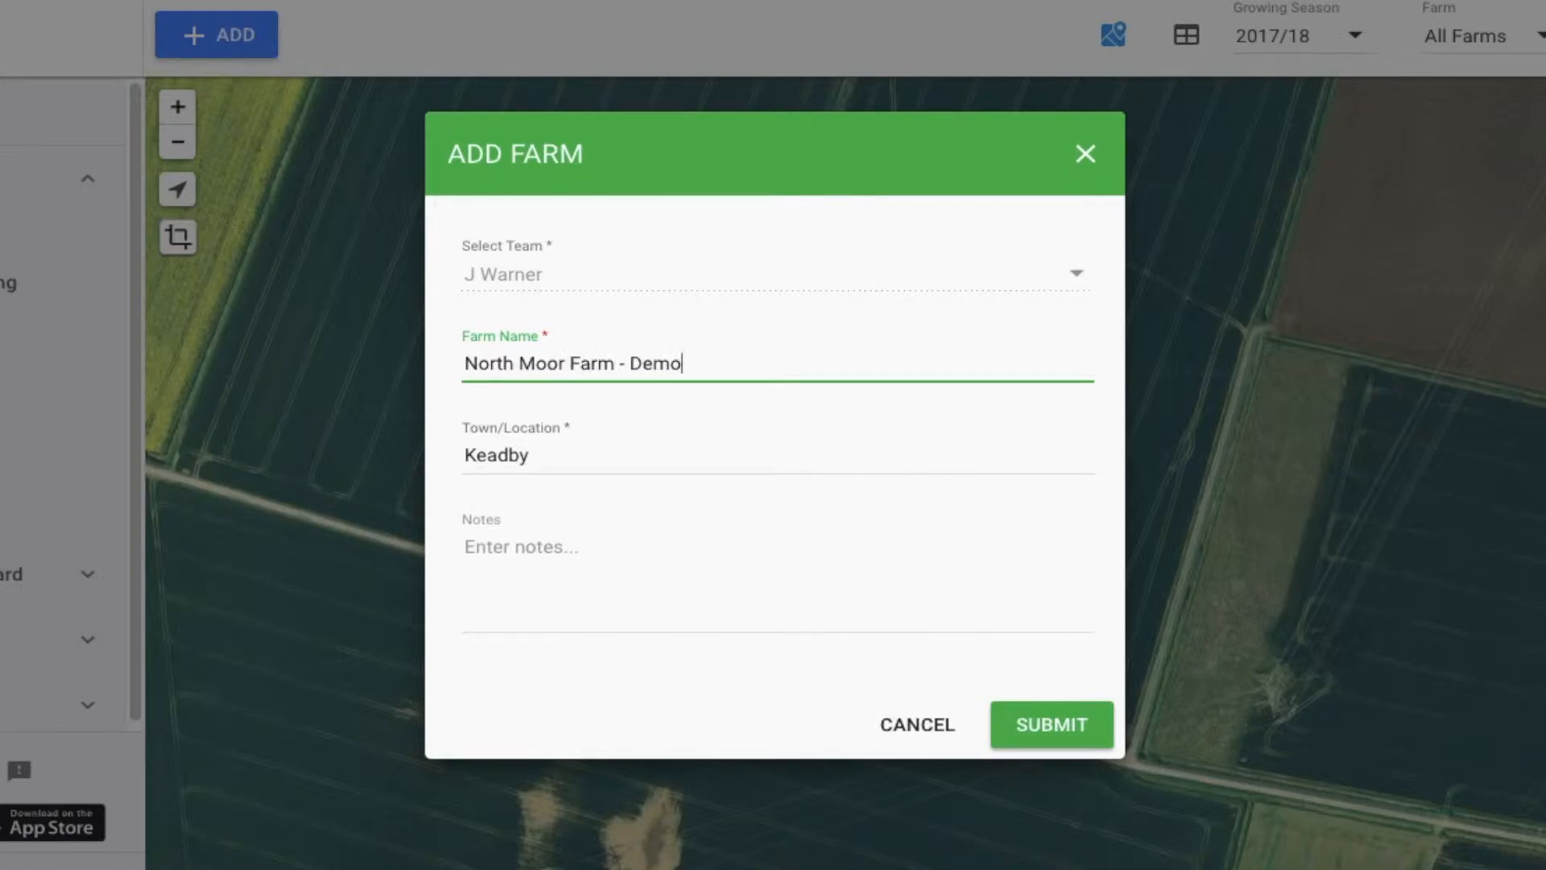
click(841, 457)
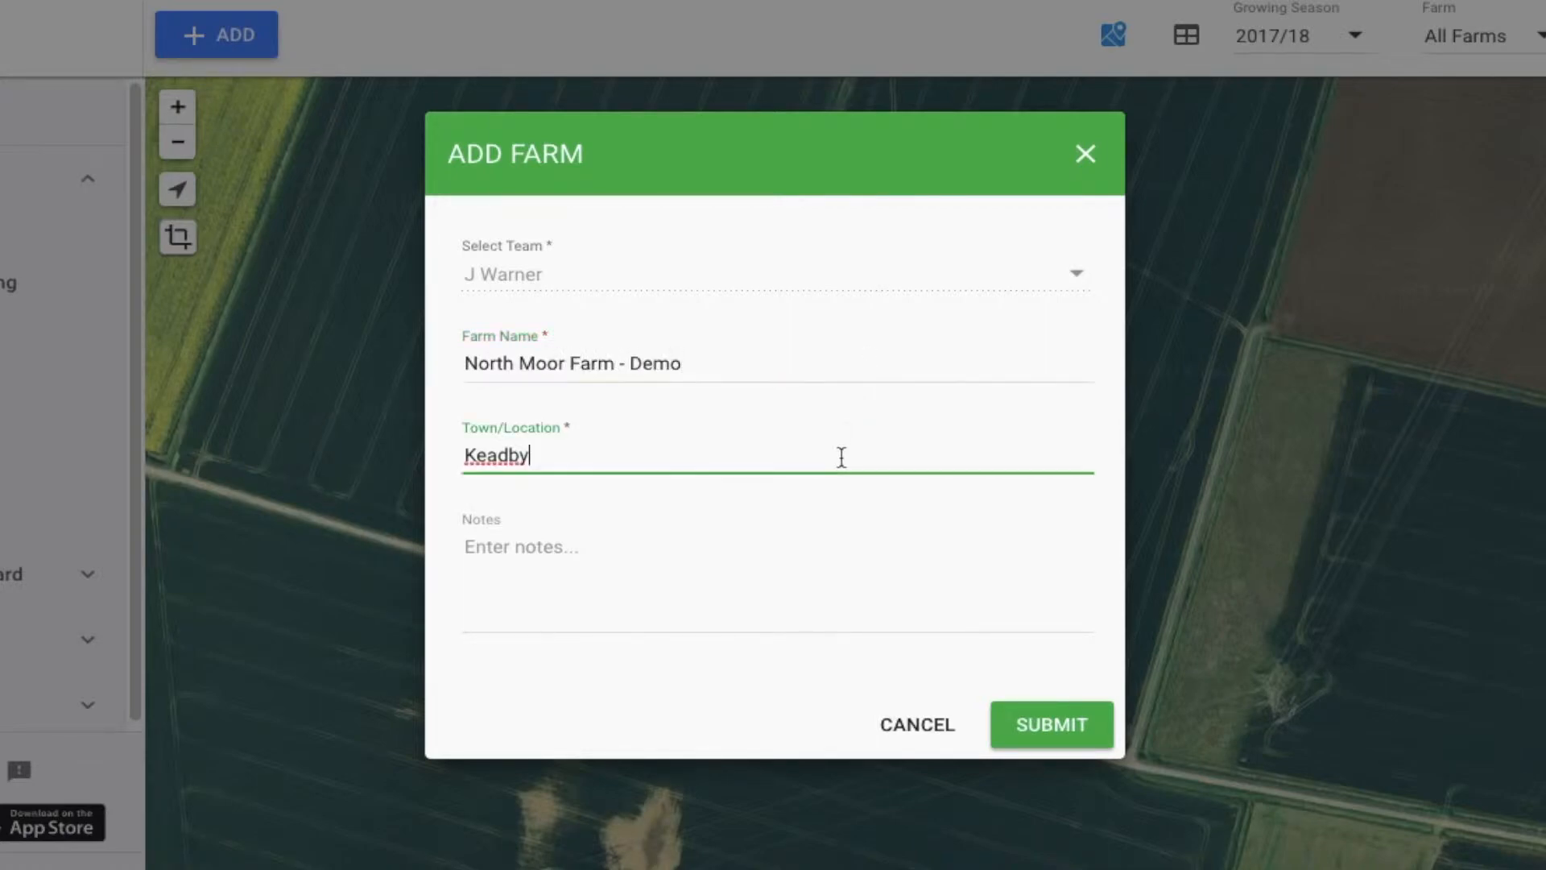
click(837, 539)
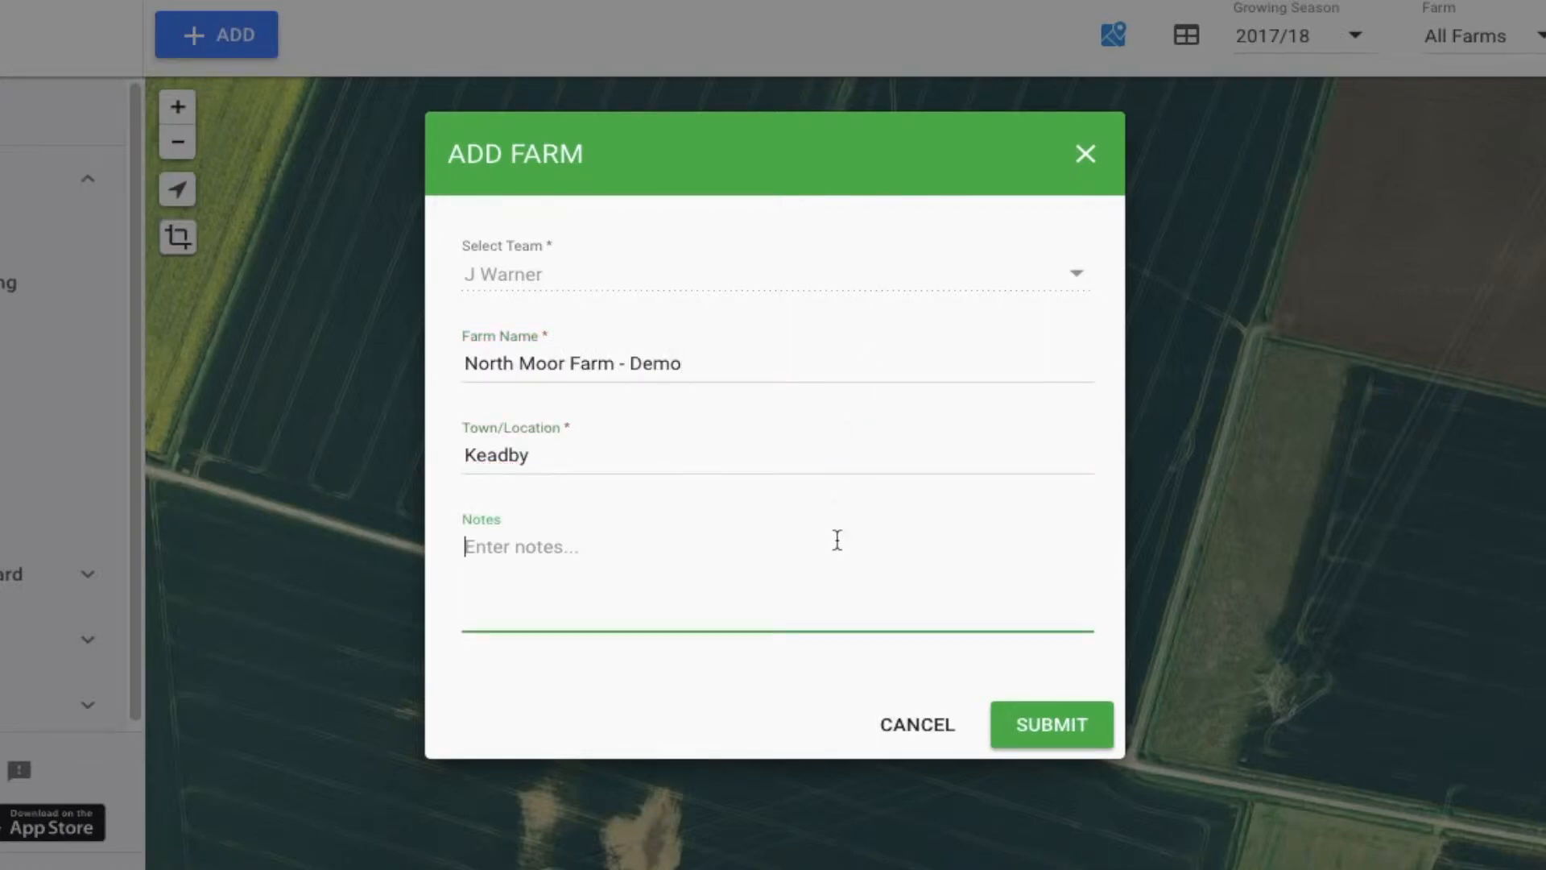
click(1047, 724)
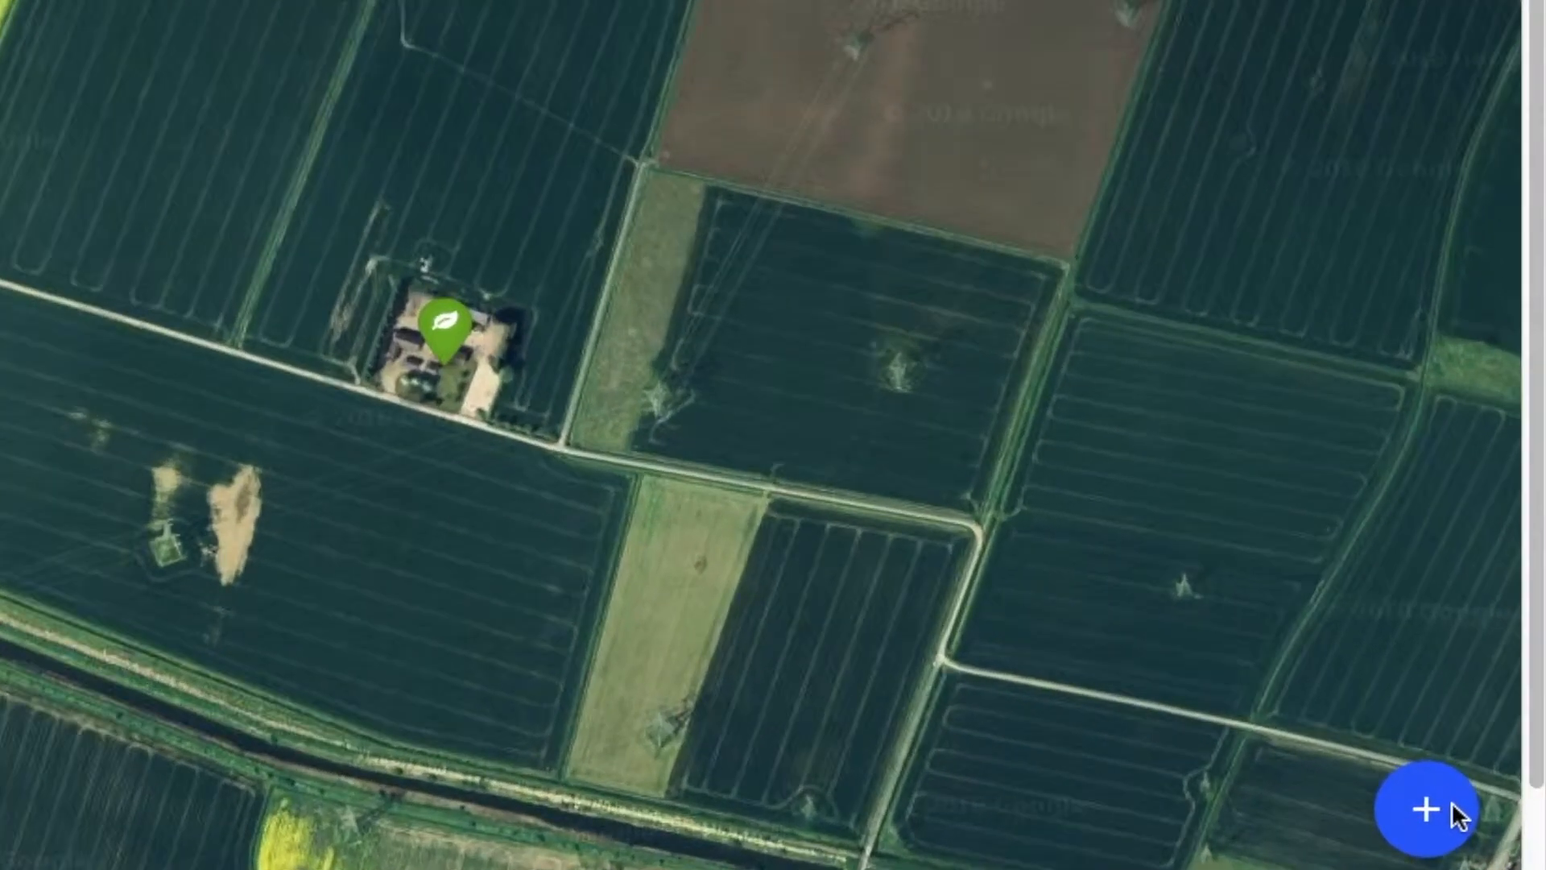
Add a field by outlining the large plot south of the farmyard, between the road and the drain, about 15.95 ha
click(1473, 817)
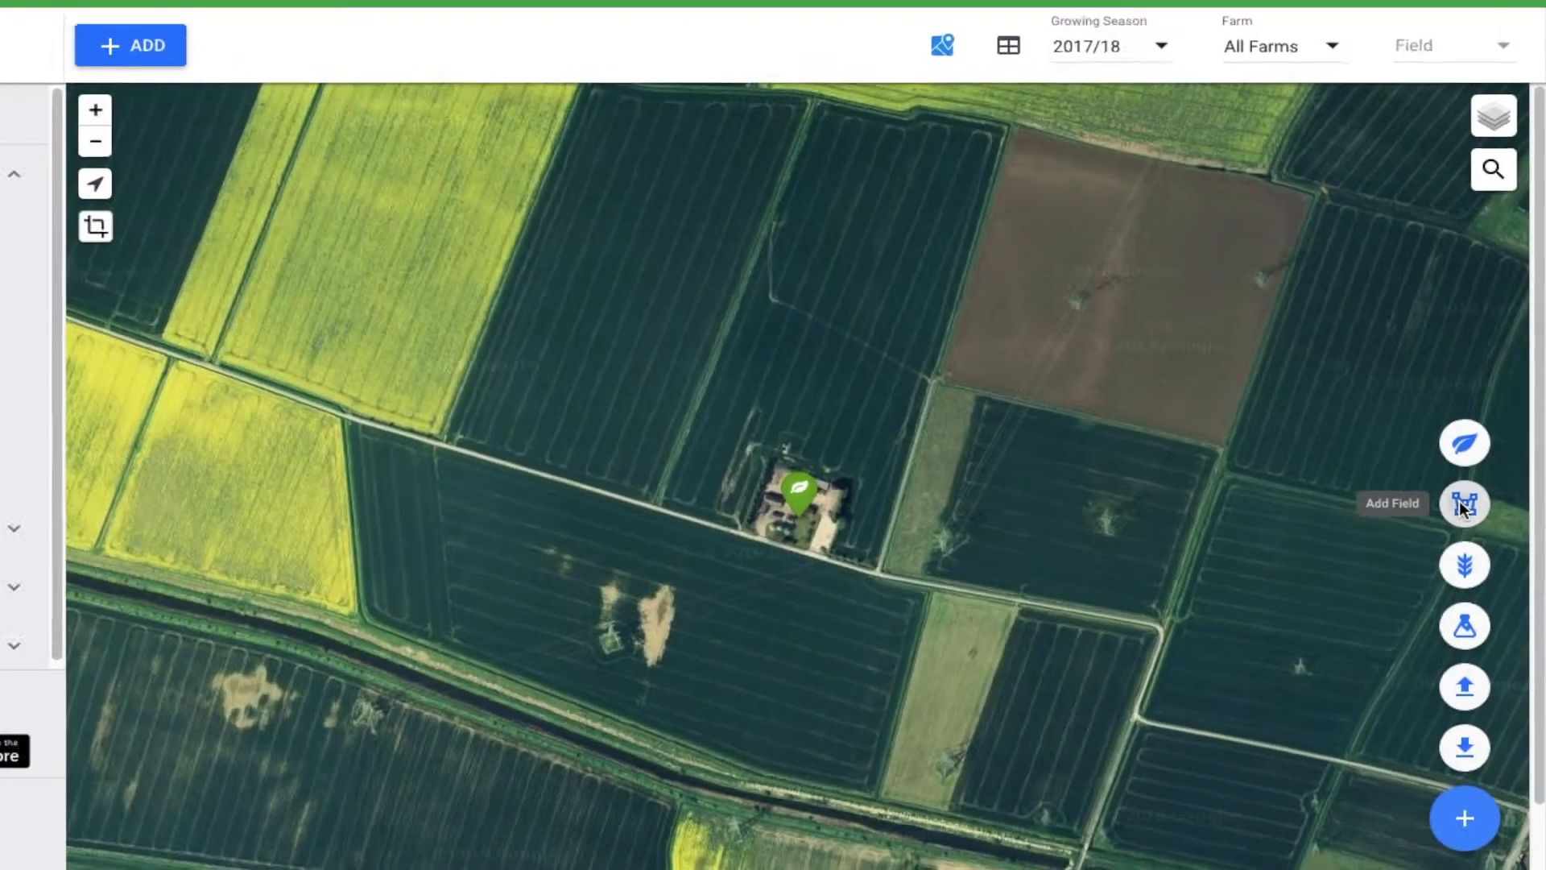
click(1418, 339)
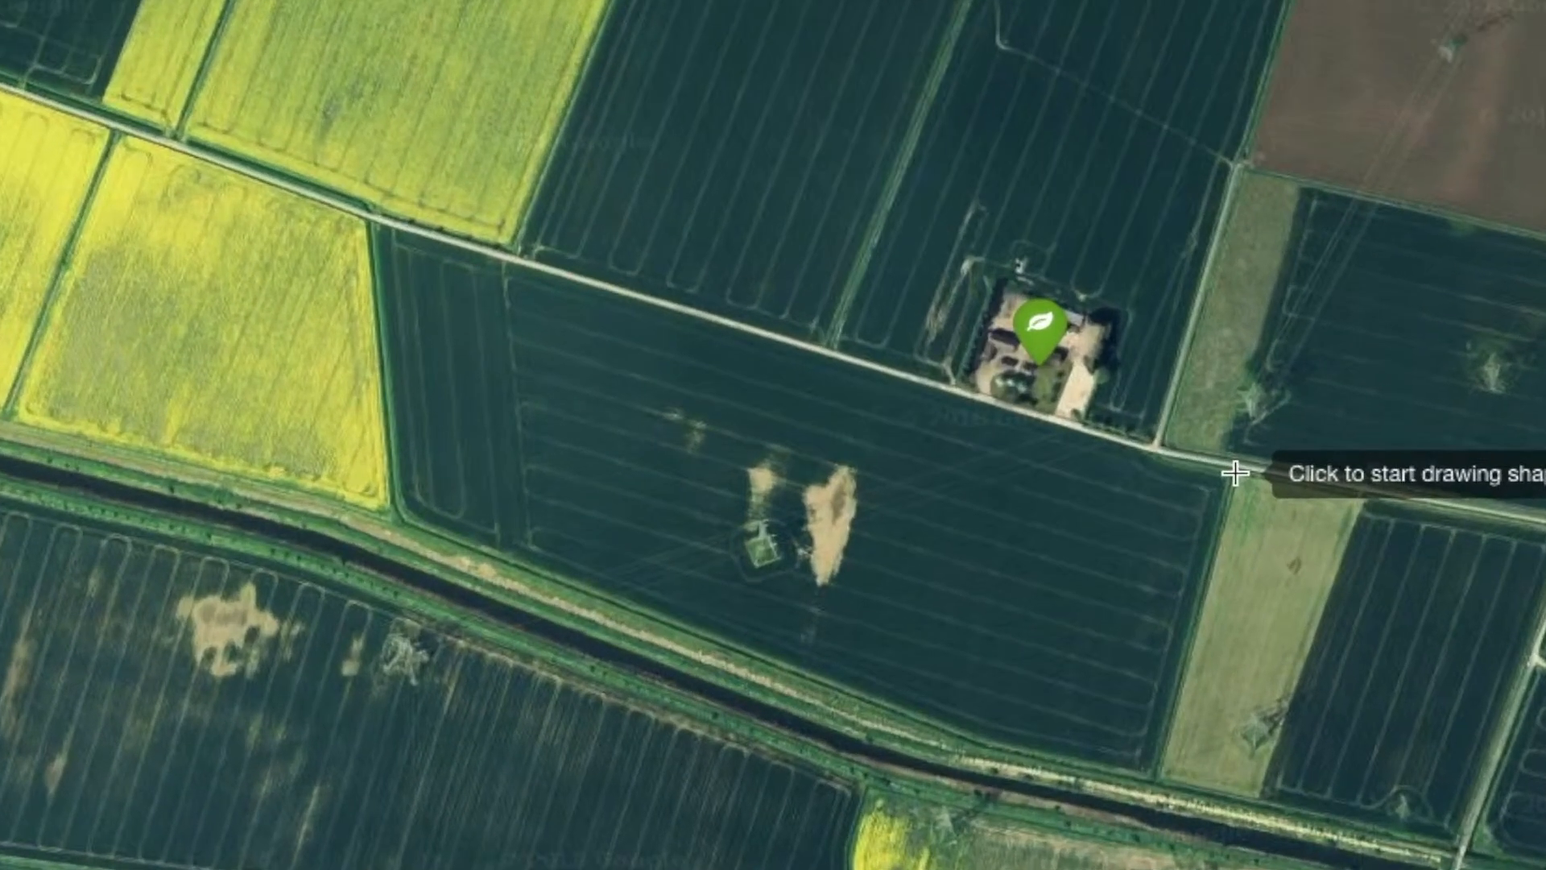
click(1235, 473)
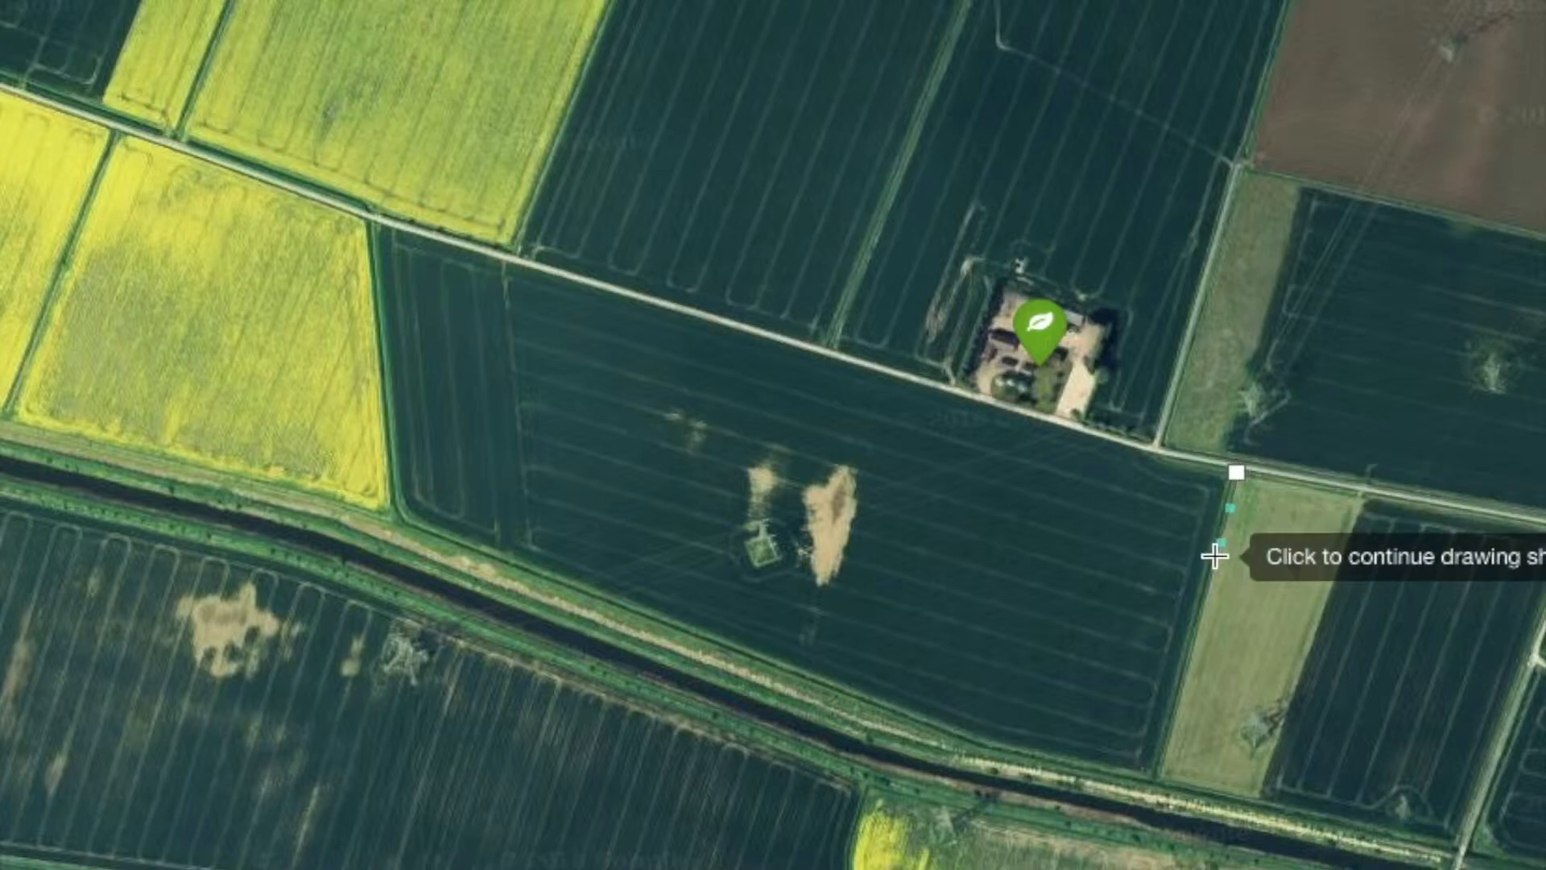
click(1156, 770)
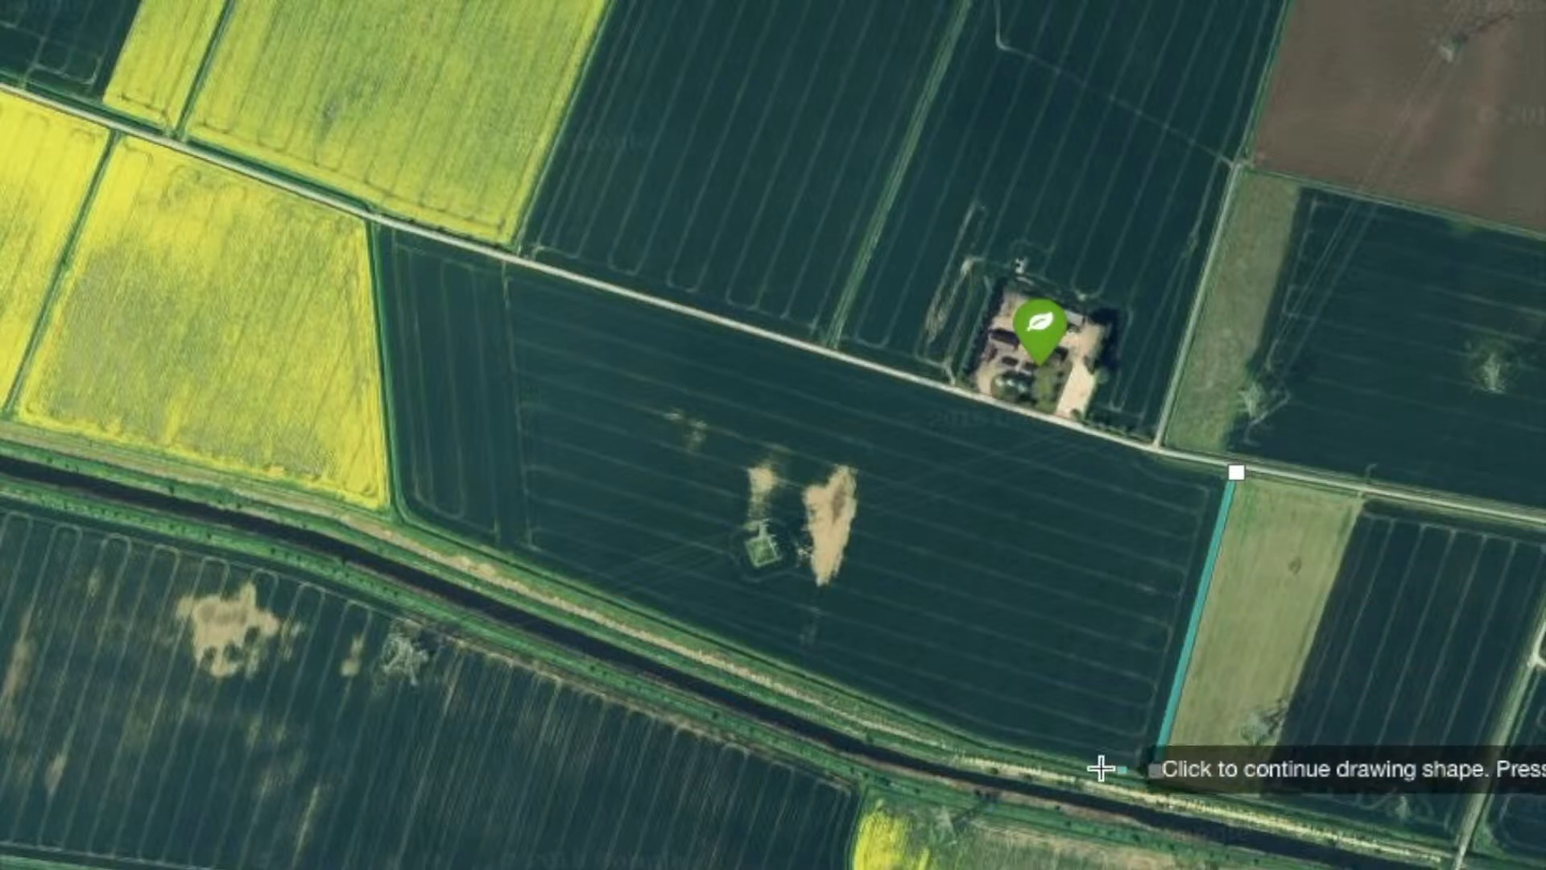
click(983, 737)
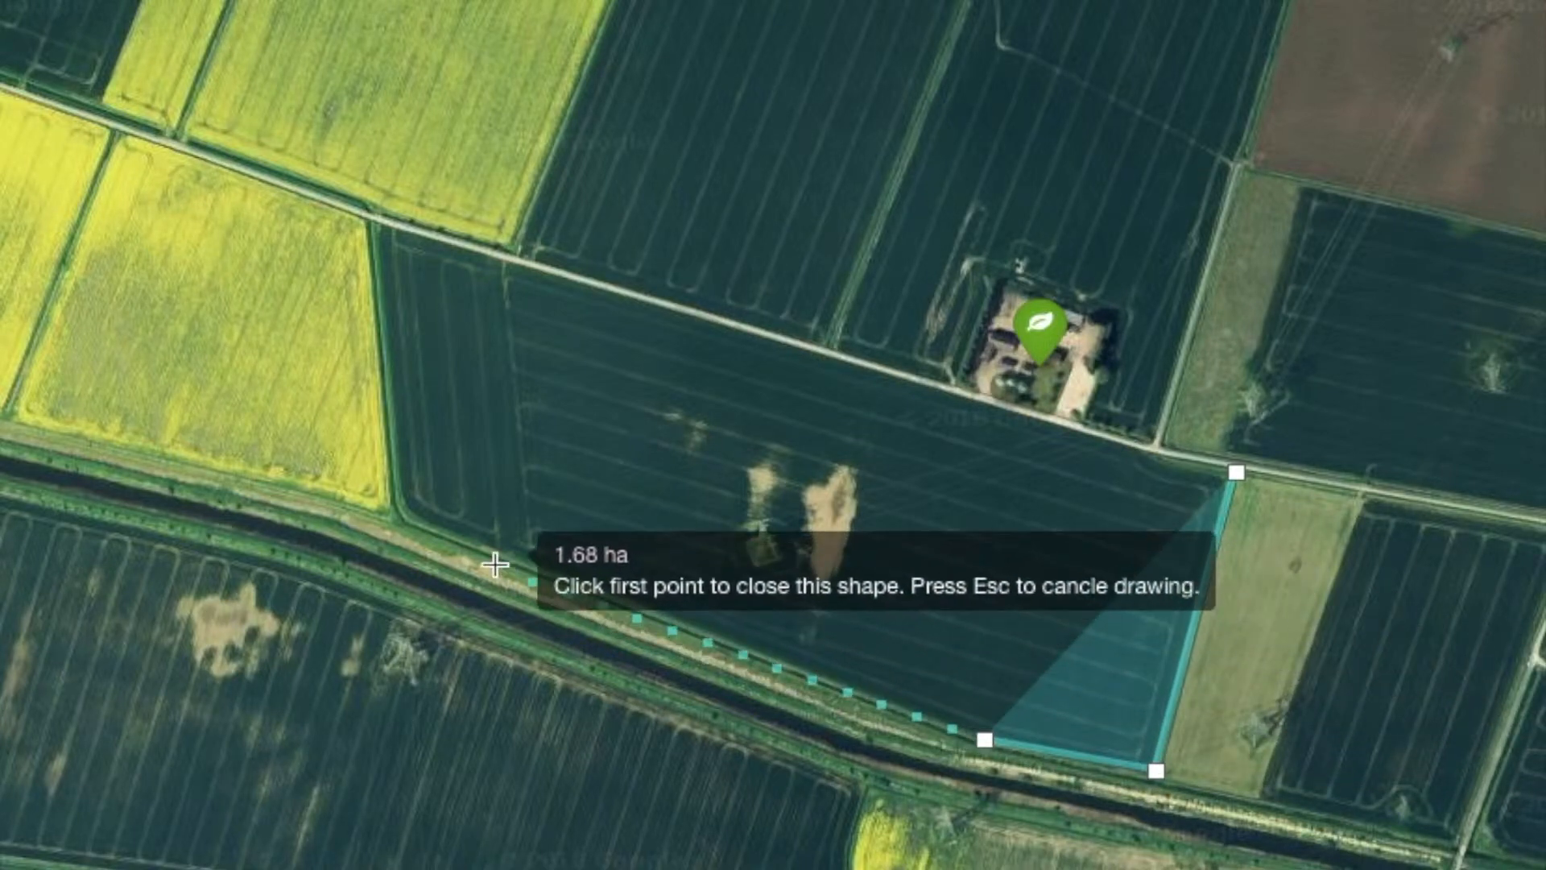
click(408, 516)
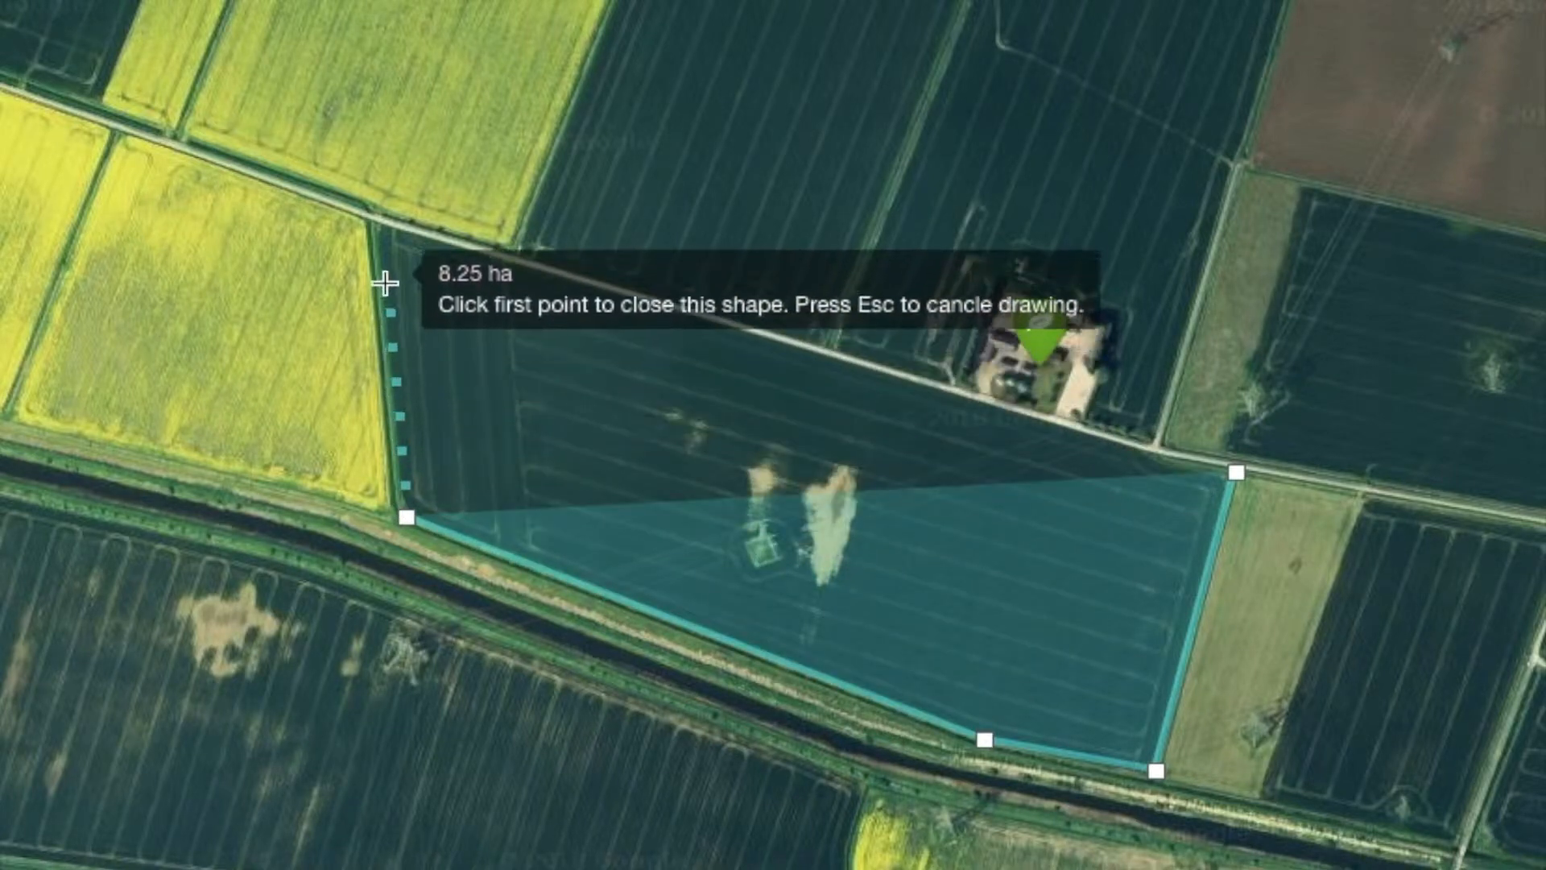
click(368, 221)
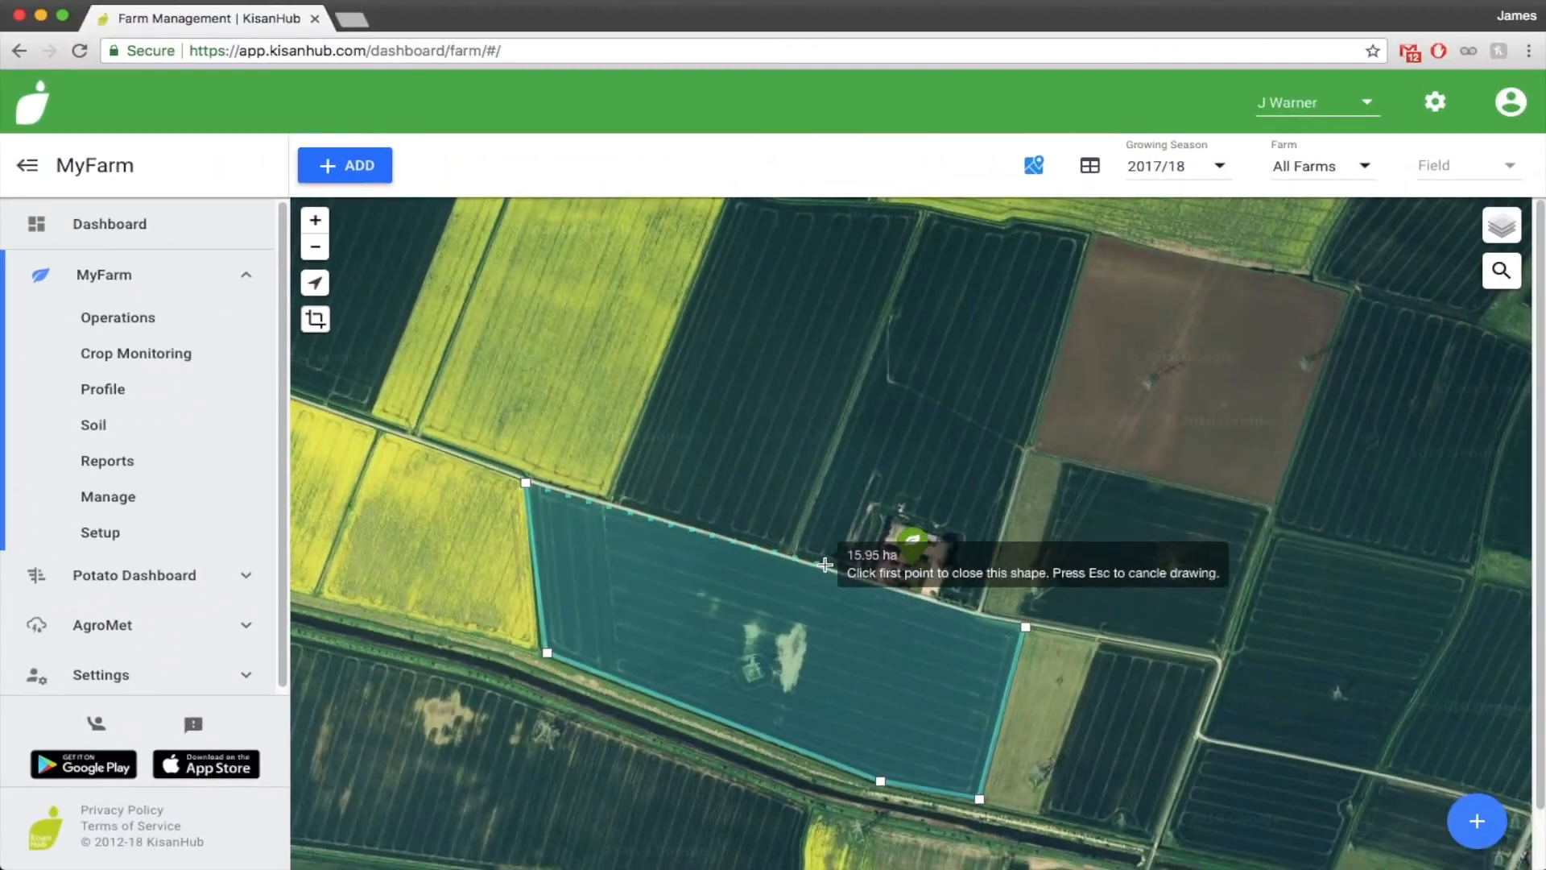
click(1027, 625)
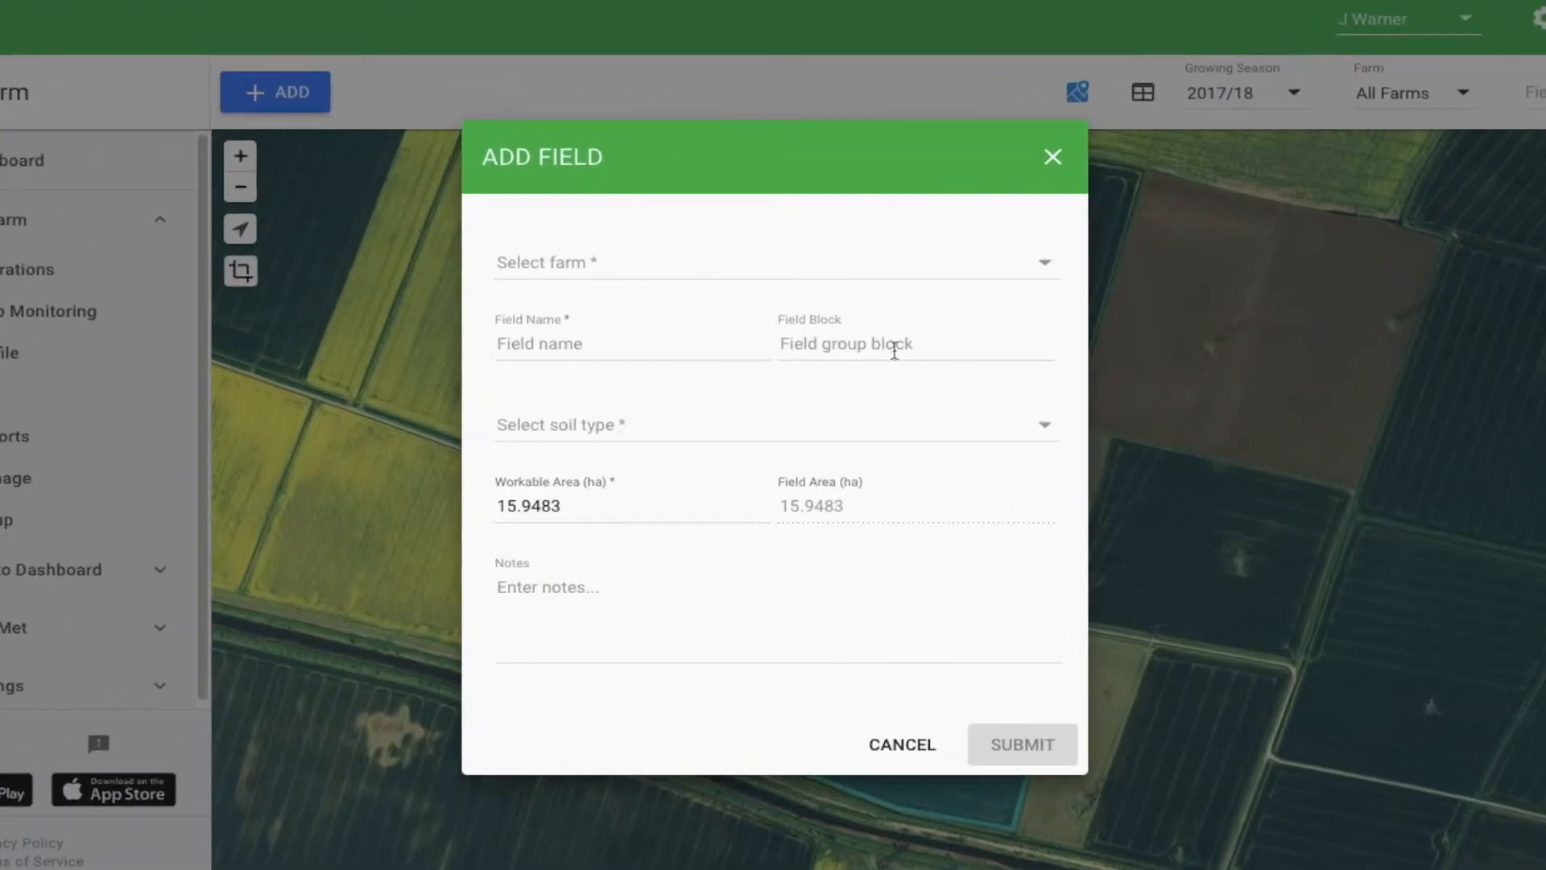
Assign the field to North Moor Farm - Demo, name it South Field, set the soil type to Peat and submit it
click(829, 261)
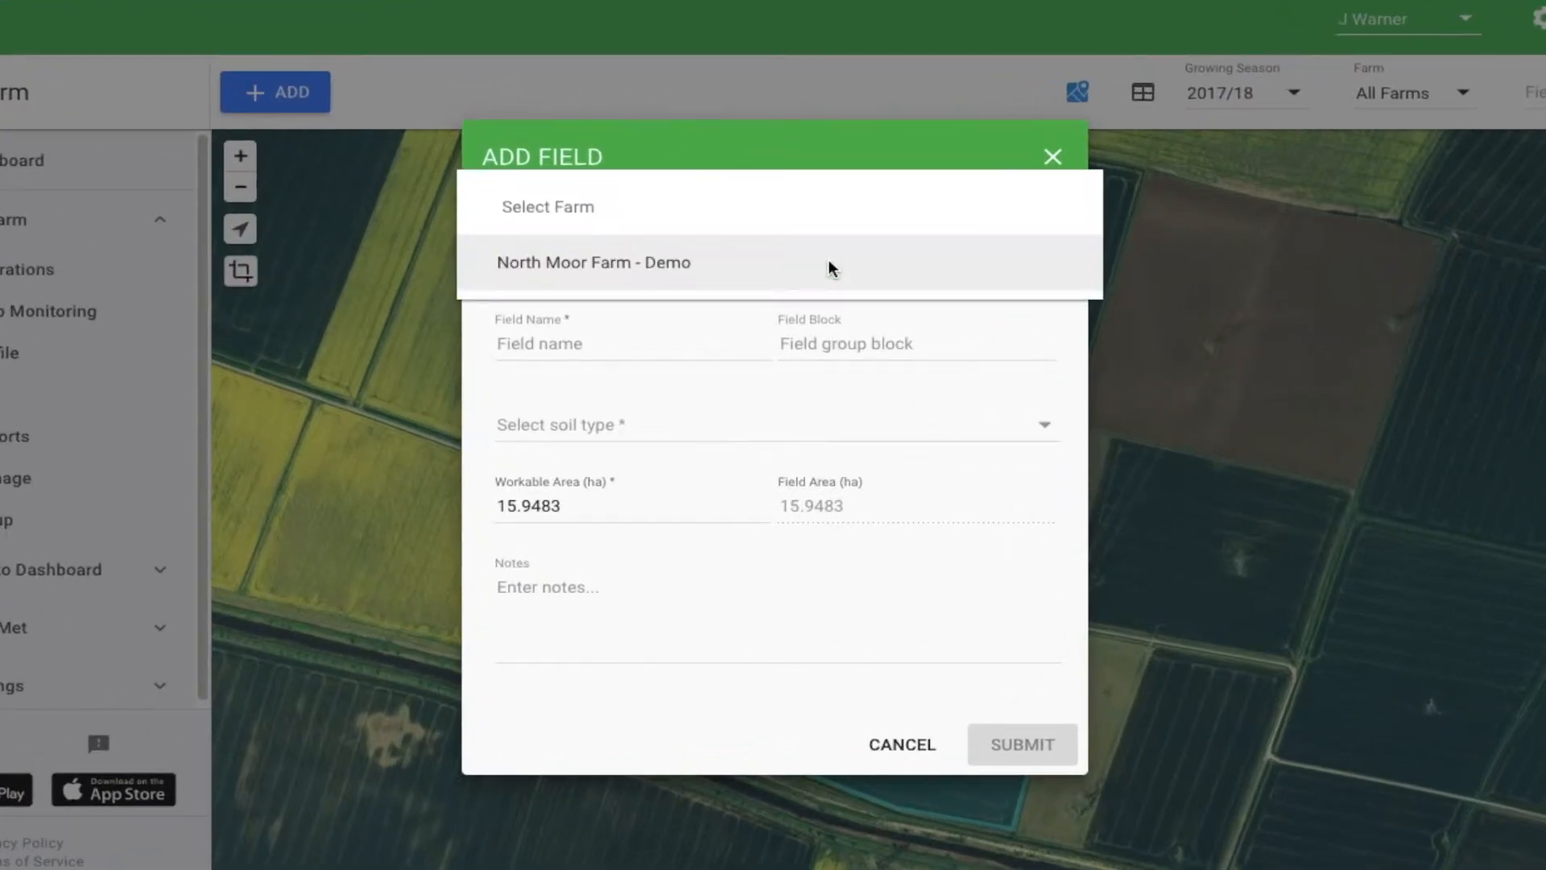
click(646, 273)
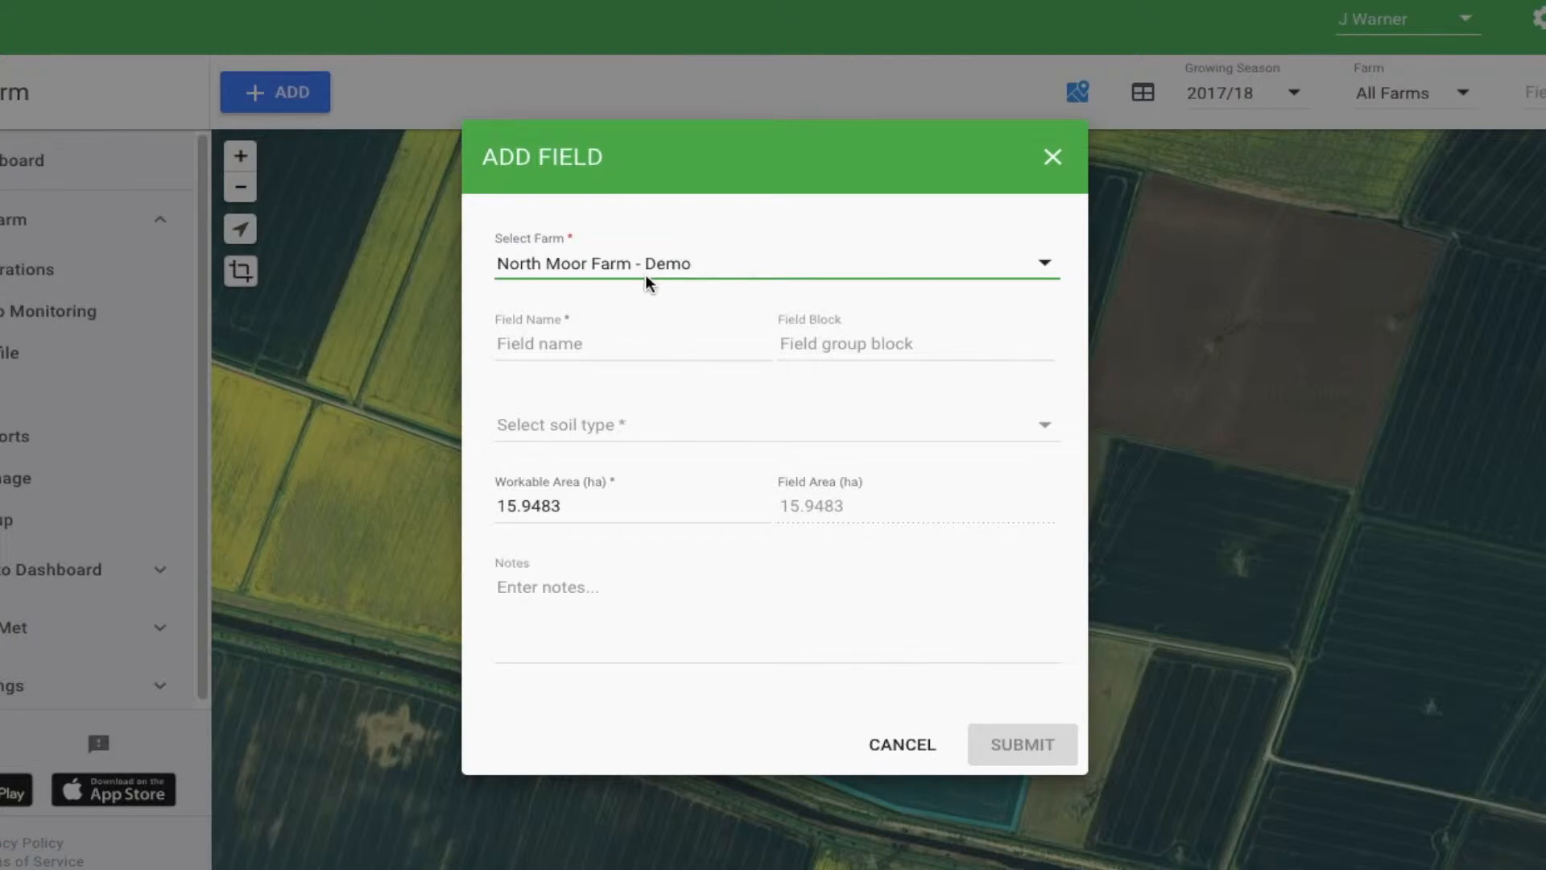
click(622, 345)
text(S)
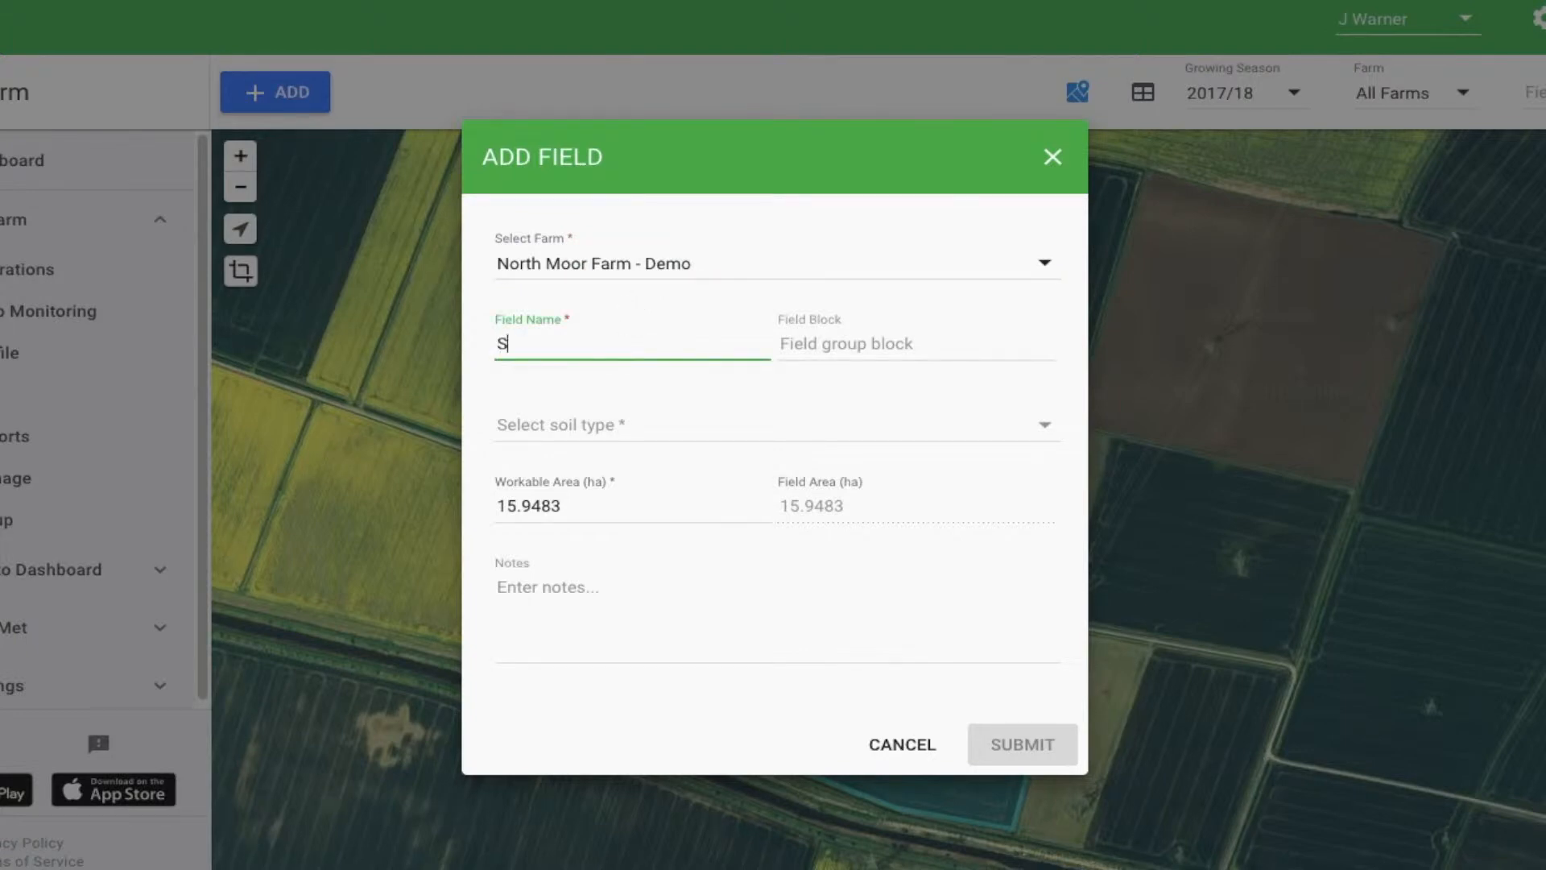
text(outh Field)
click(621, 424)
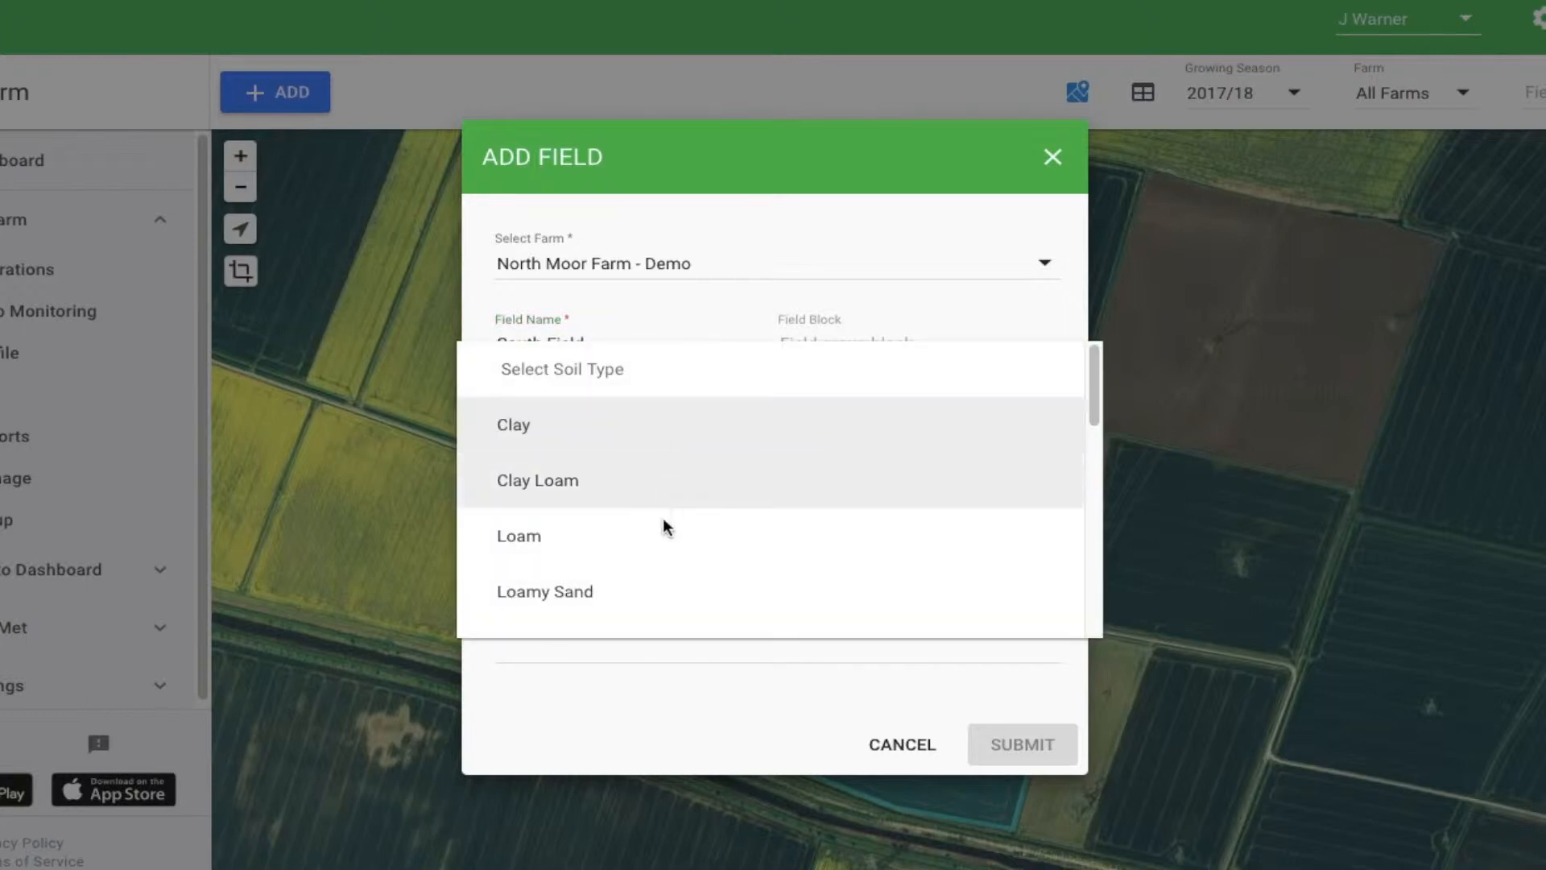
scroll(684, 577, down, 2)
click(688, 576)
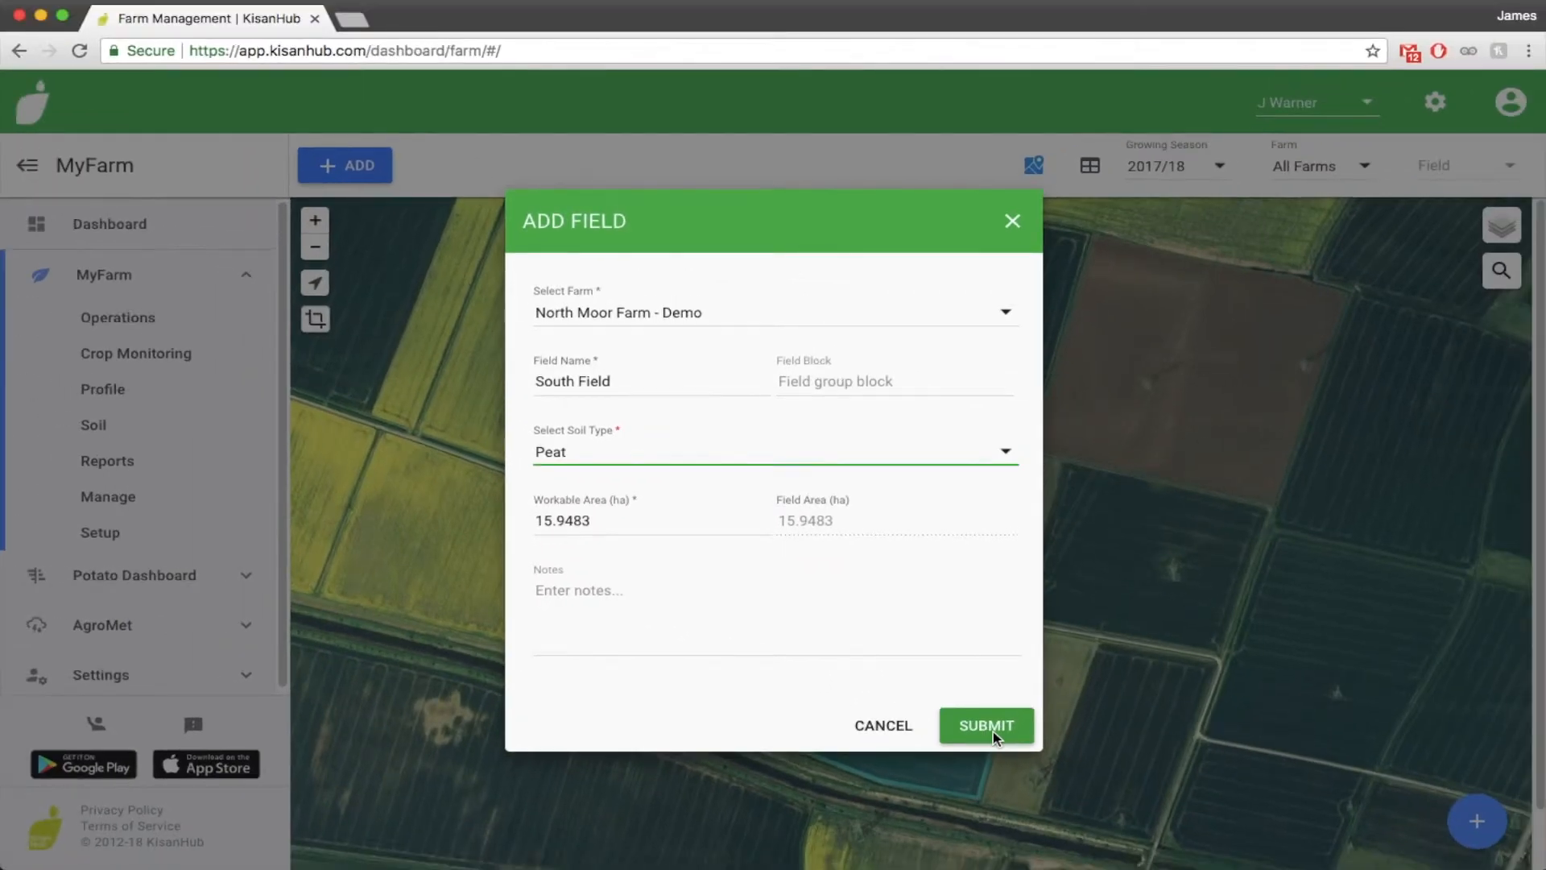
click(993, 728)
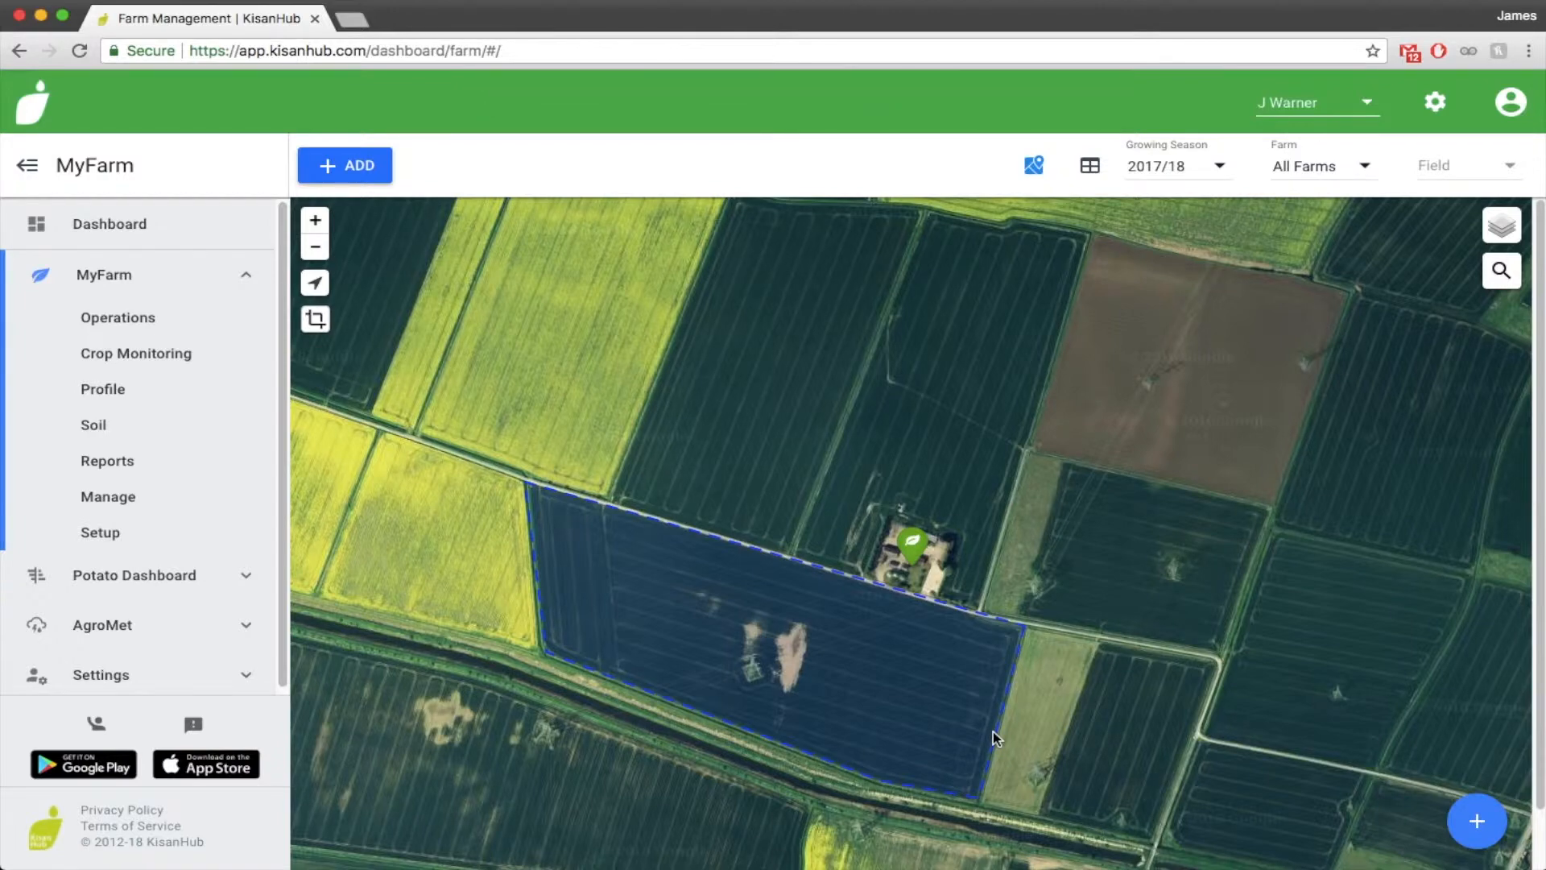
Add a second field by outlining the dark green plot northwest of the farmyard, north of the road, about 12.16 ha
click(1476, 821)
click(1478, 555)
click(794, 553)
click(610, 499)
click(723, 202)
click(919, 207)
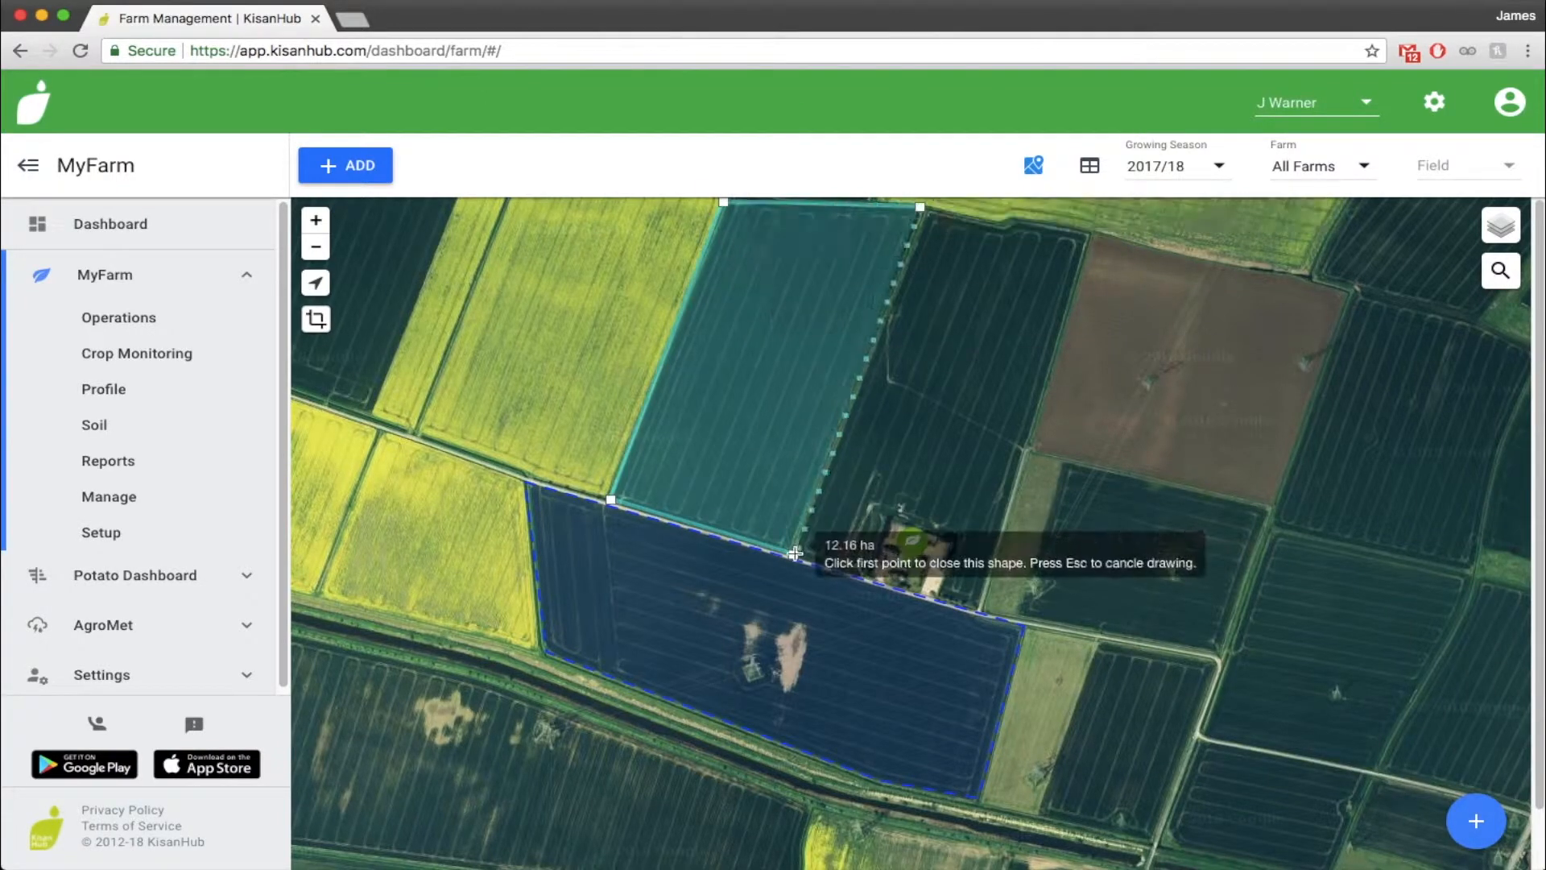
click(795, 553)
Name the new field North West Field, choose its soil type and submit it
click(627, 381)
text(North West Field)
click(644, 450)
click(635, 531)
click(986, 725)
Add a third field by outlining the dark green plot east of the farmyard, just south of the brown field
click(1477, 820)
click(1023, 617)
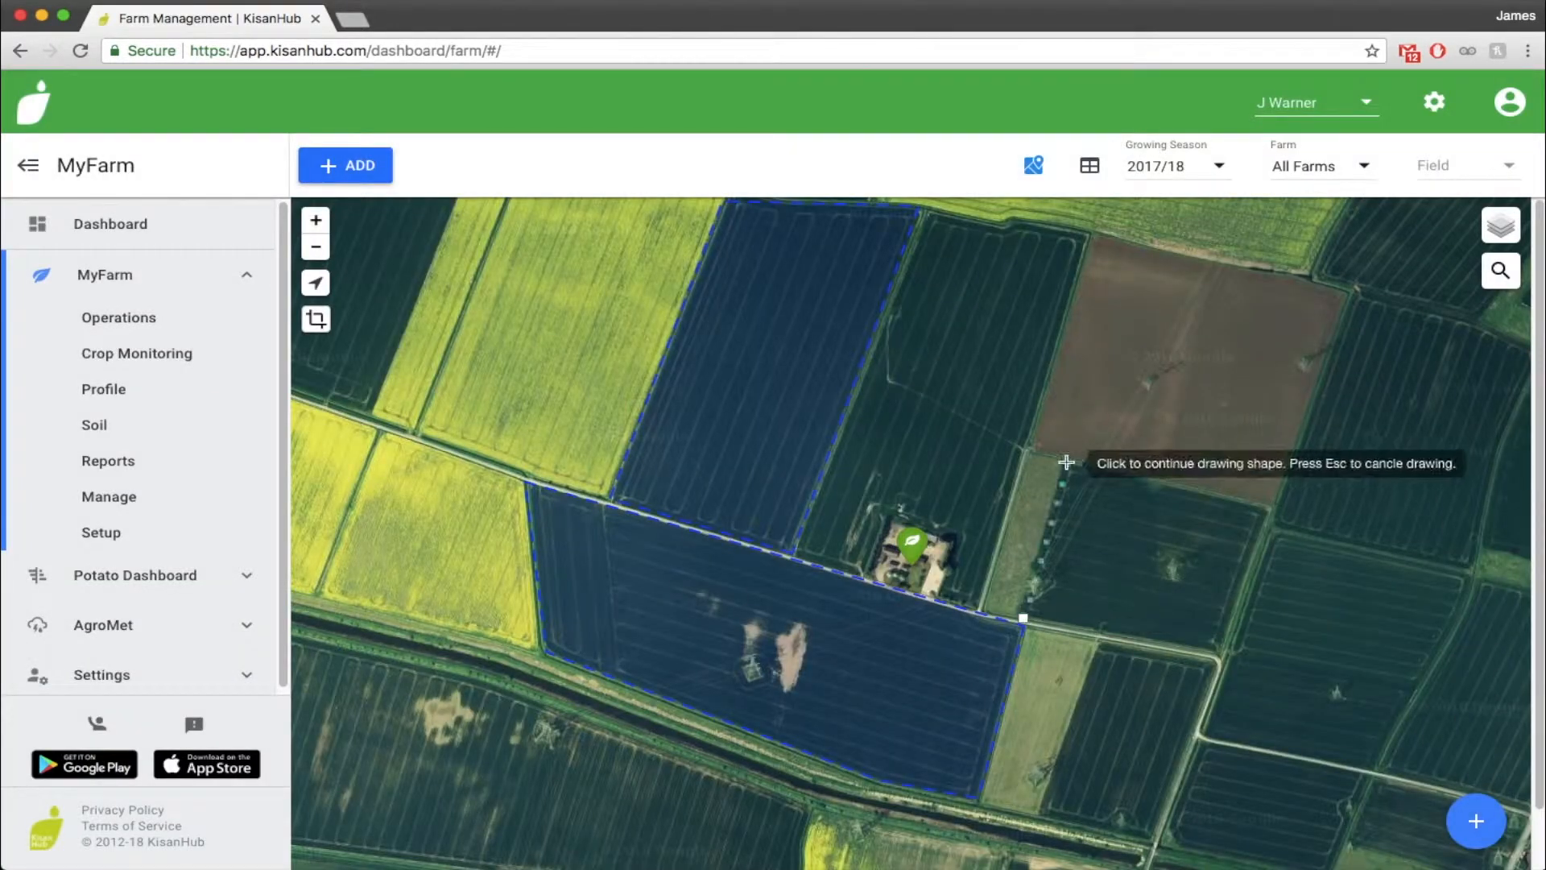
click(1066, 462)
click(1022, 618)
Select the farm for the eastern plot, name the field East Field and submit it
click(772, 311)
click(668, 338)
click(628, 381)
text(East Field)
click(985, 725)
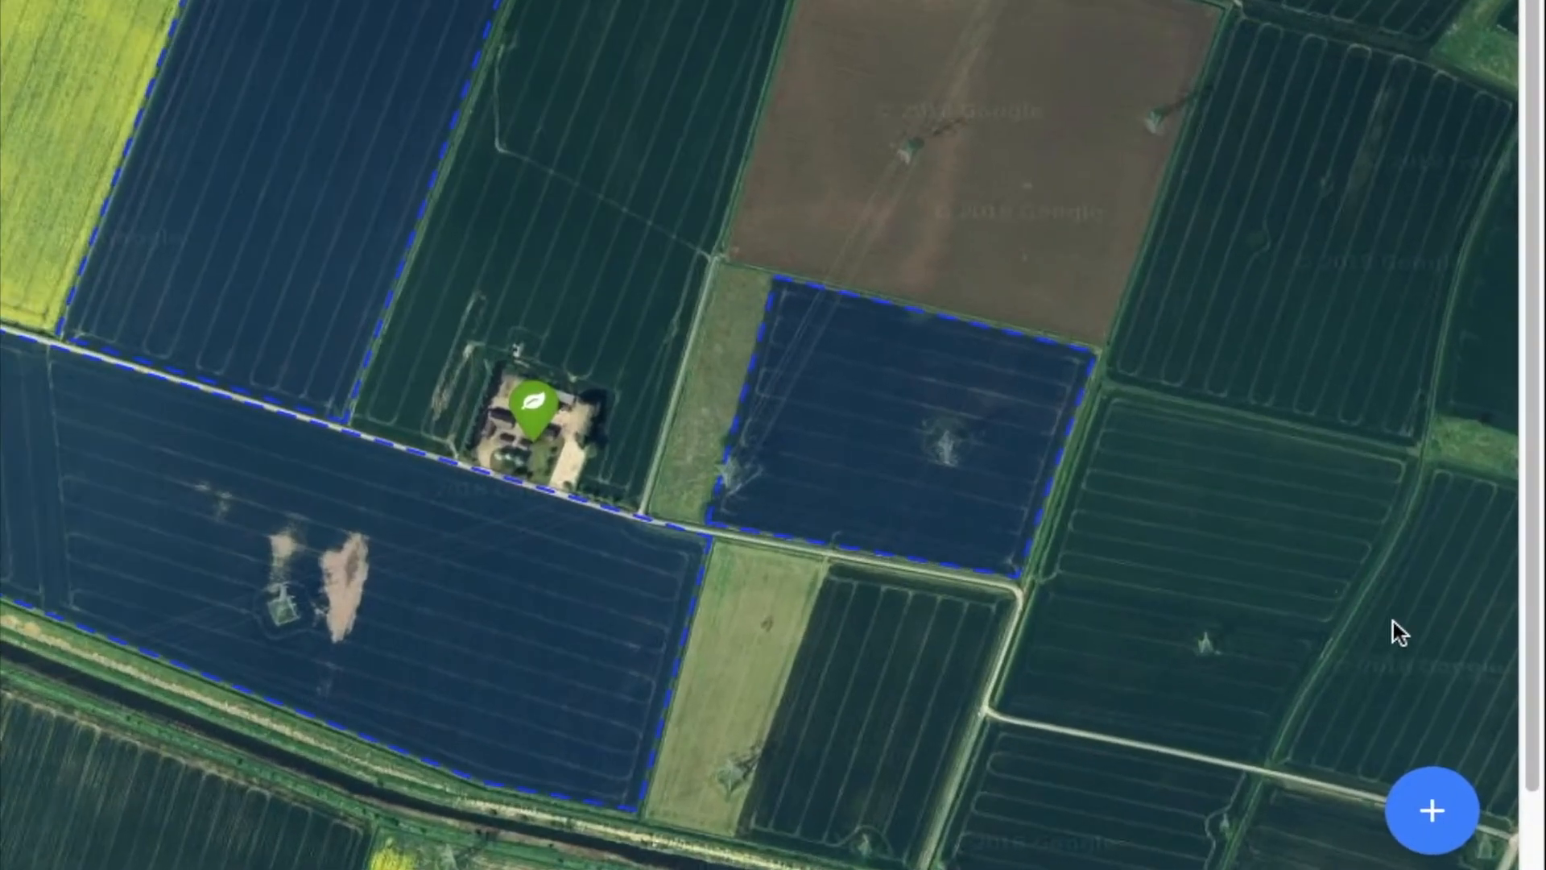
Add a crop by roughly outlining a plot inside the eastern field, using the field boundary as the crop area
click(1441, 810)
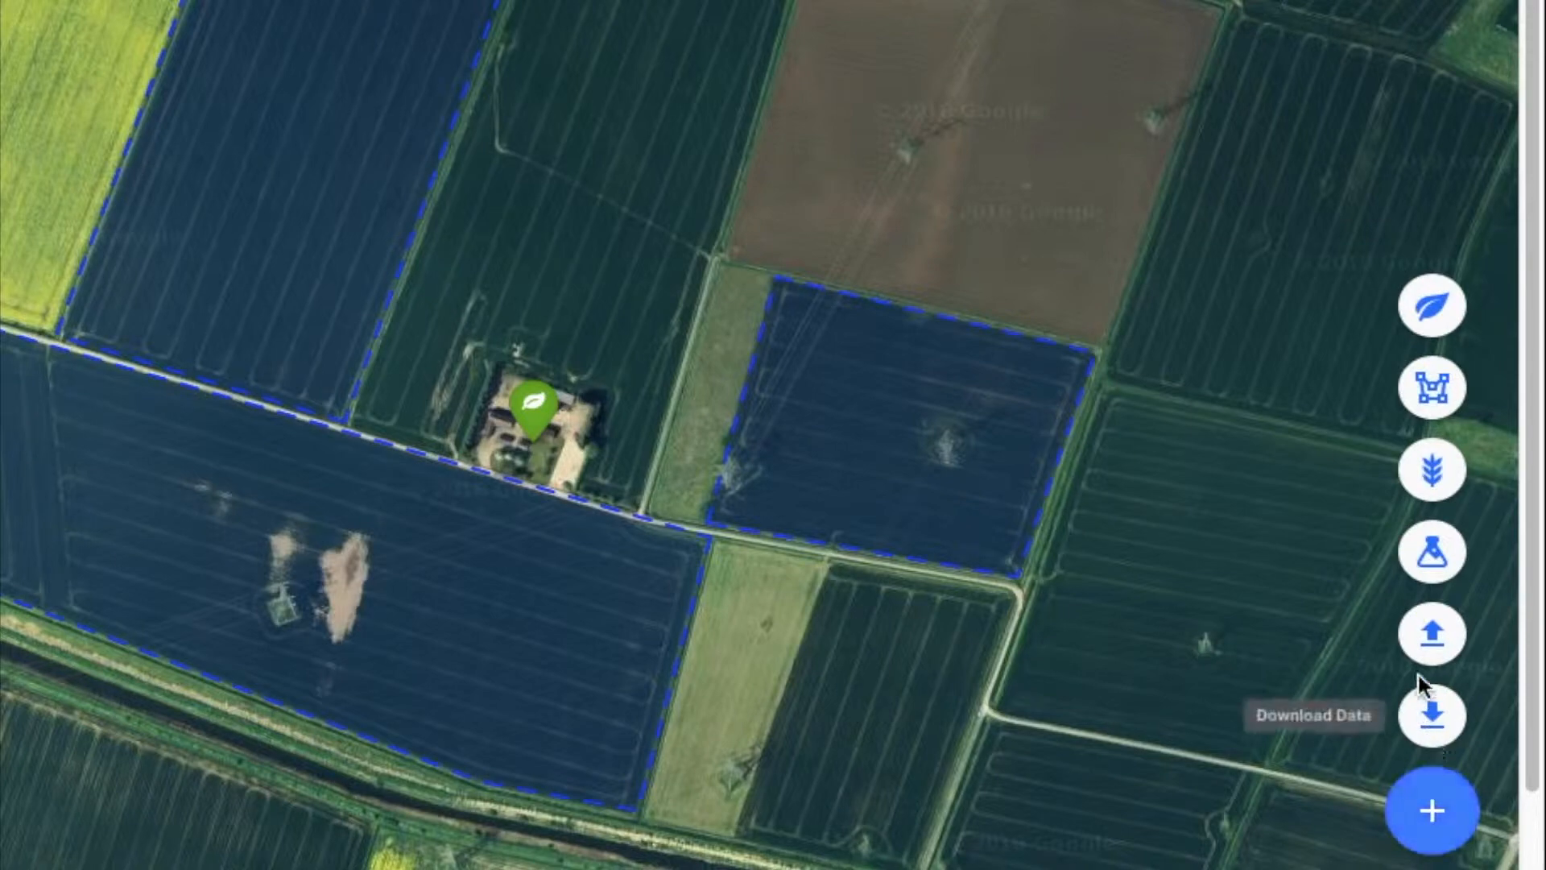
click(1432, 474)
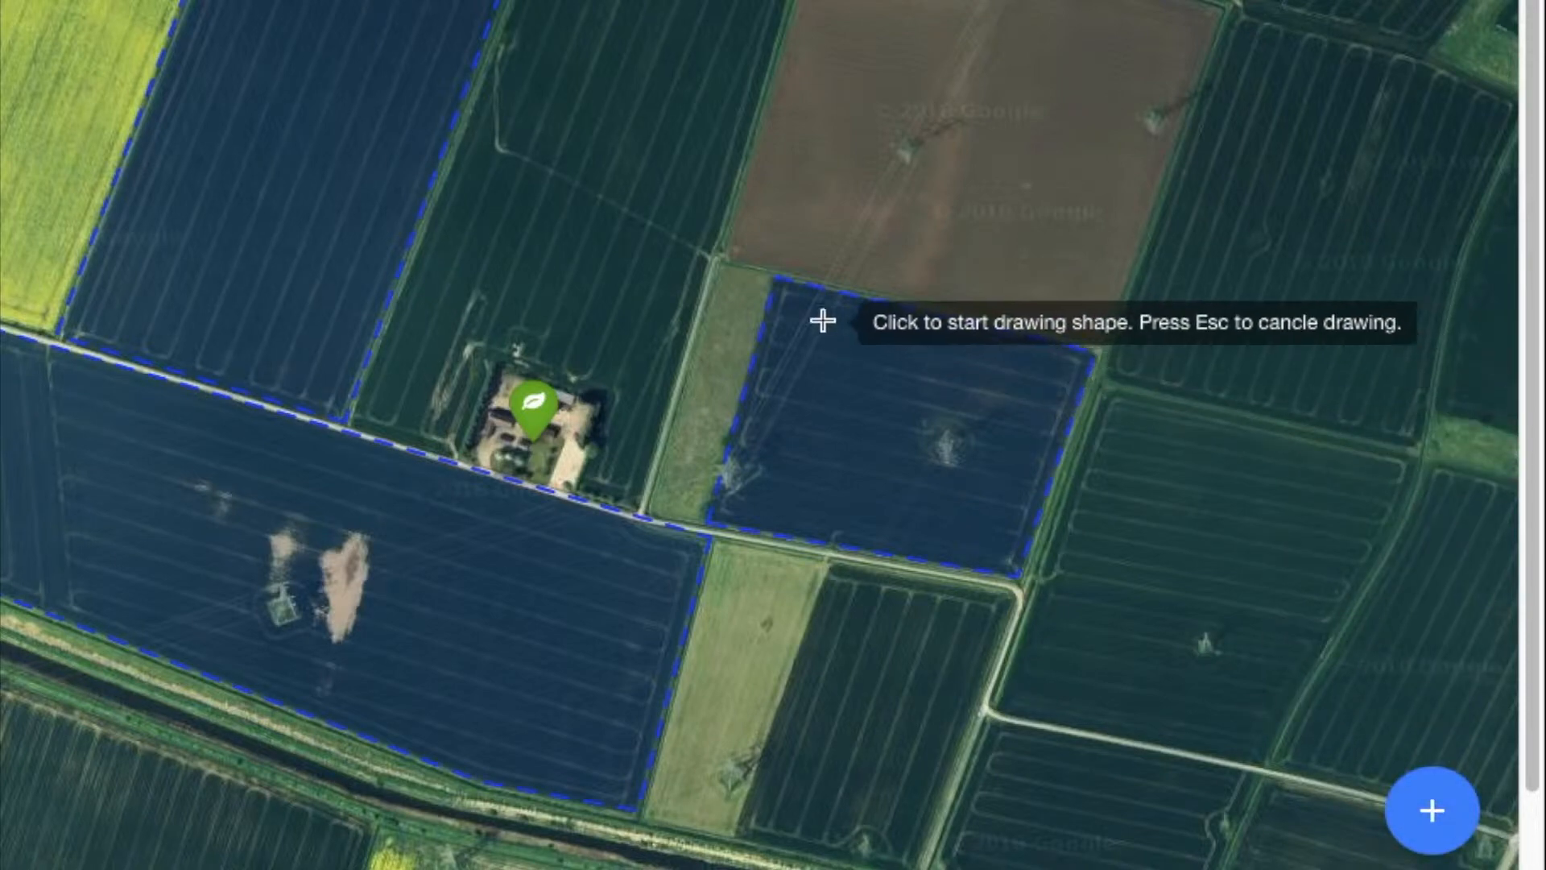
click(797, 307)
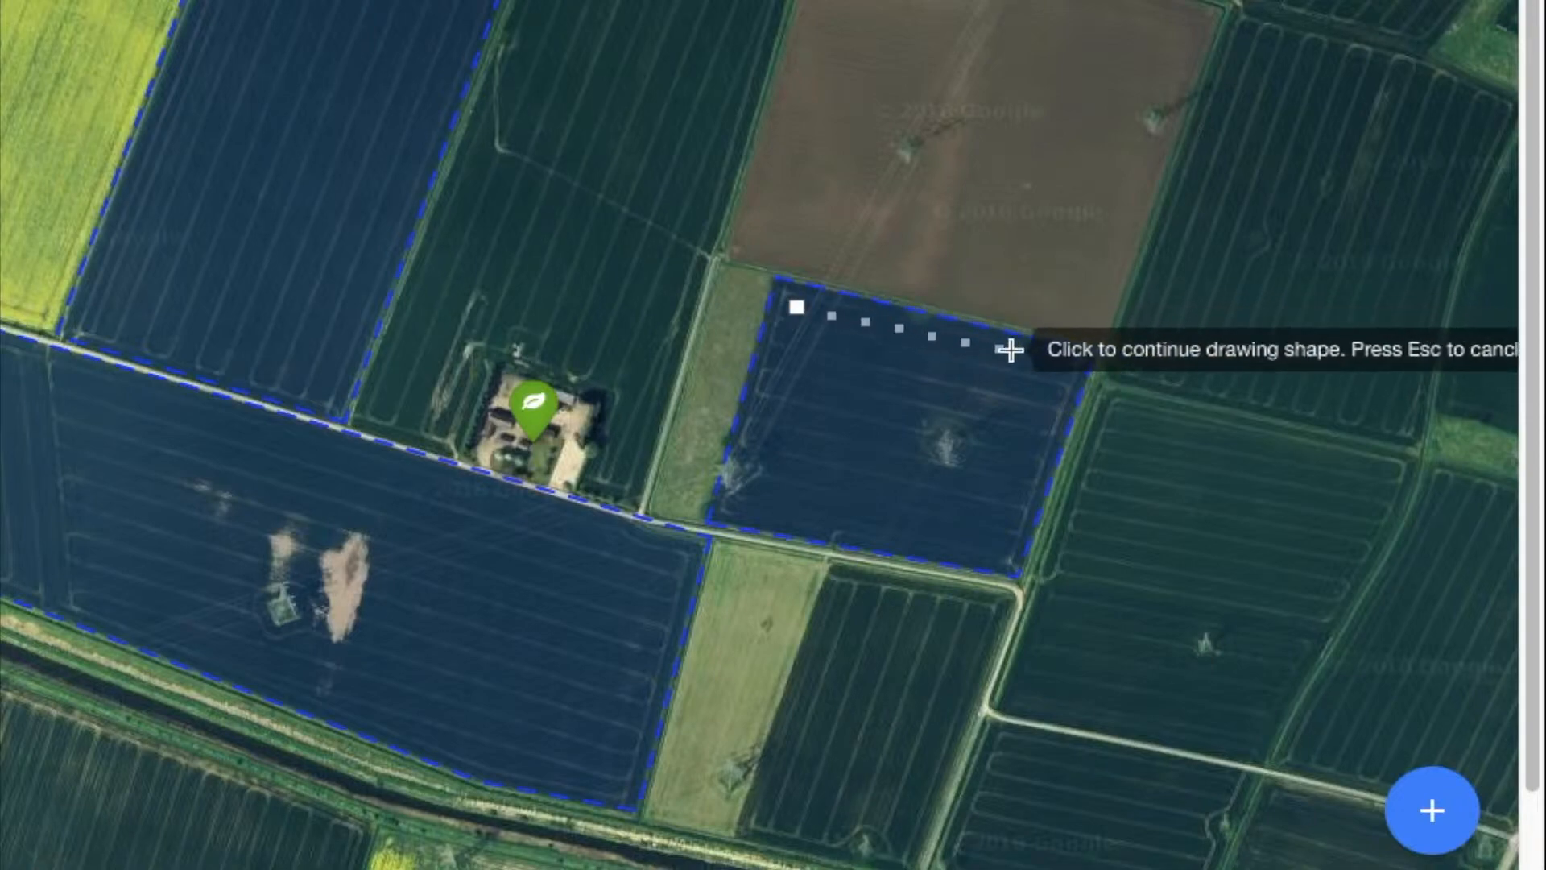
click(1069, 371)
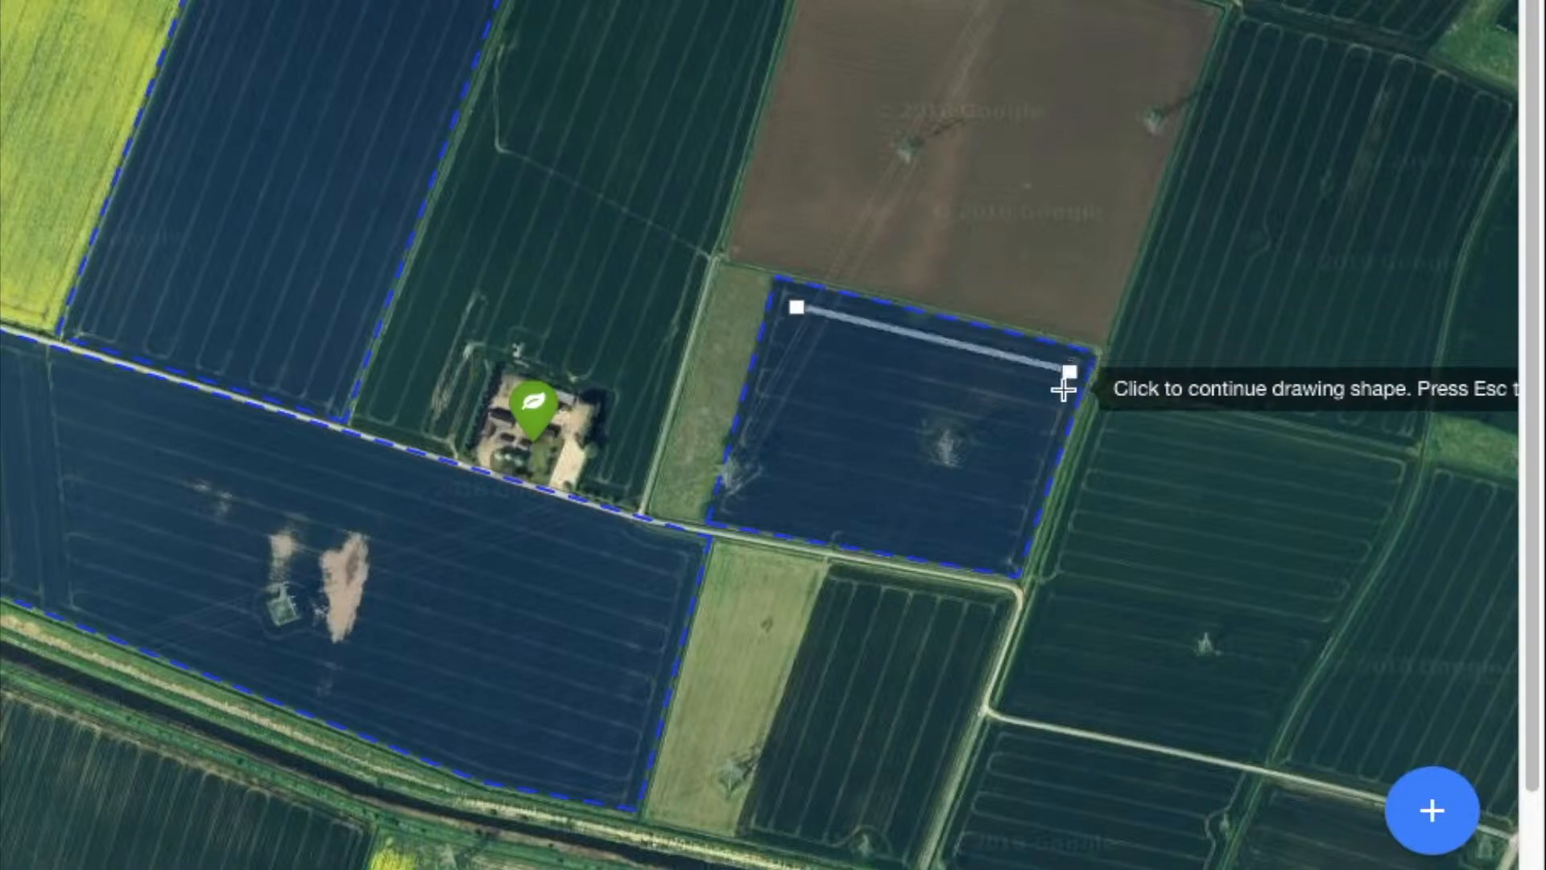
click(1062, 429)
click(793, 367)
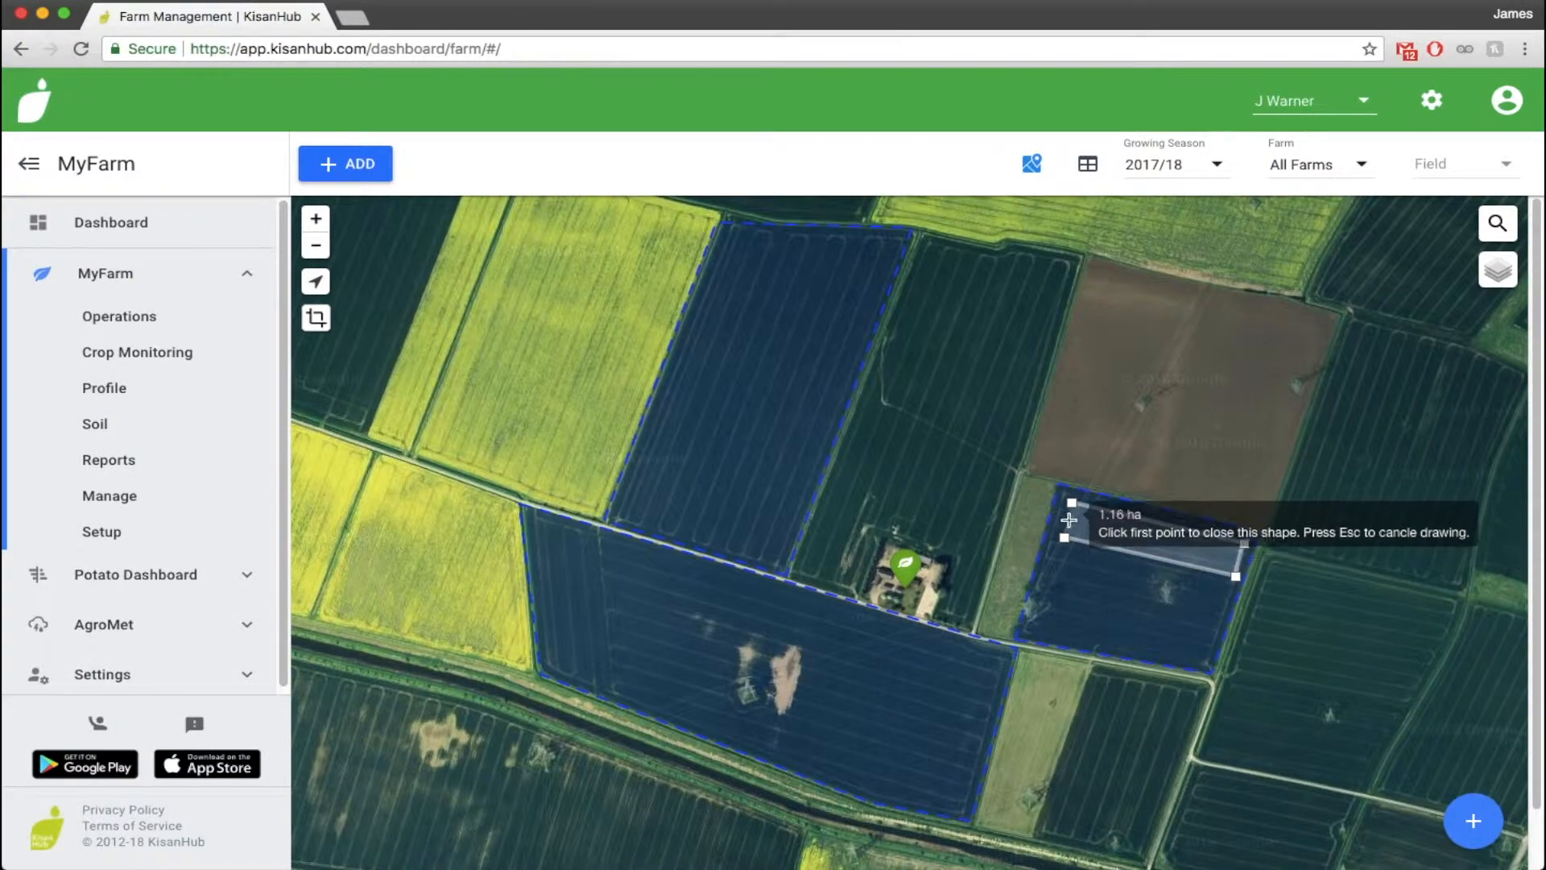
click(1072, 504)
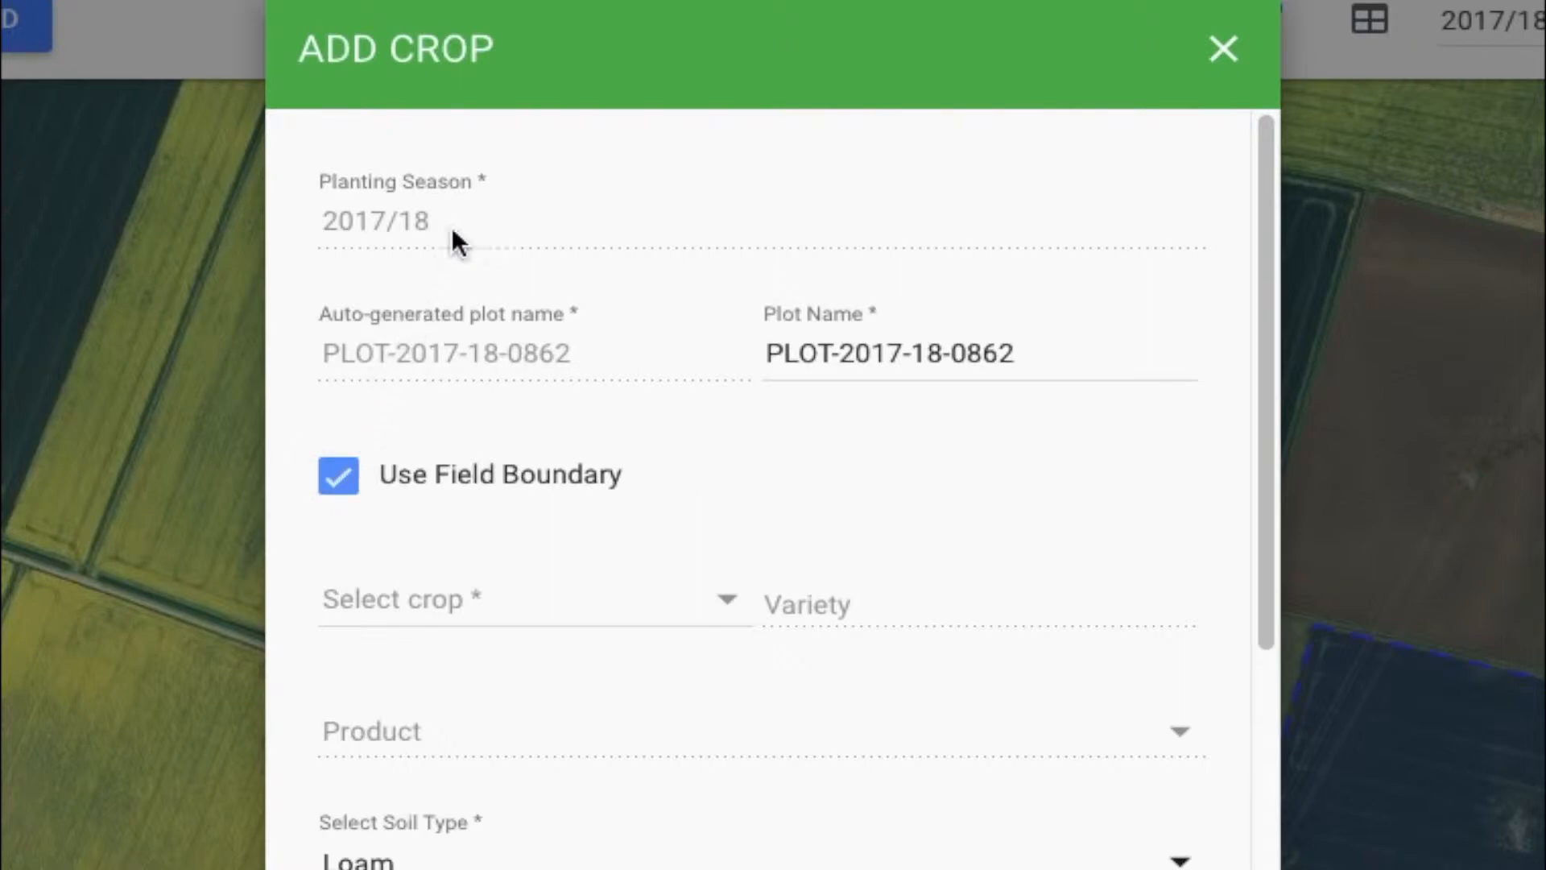
Name the plot East Field Barley, set its crop to Barley and submit it
drag(1007, 355, 764, 354)
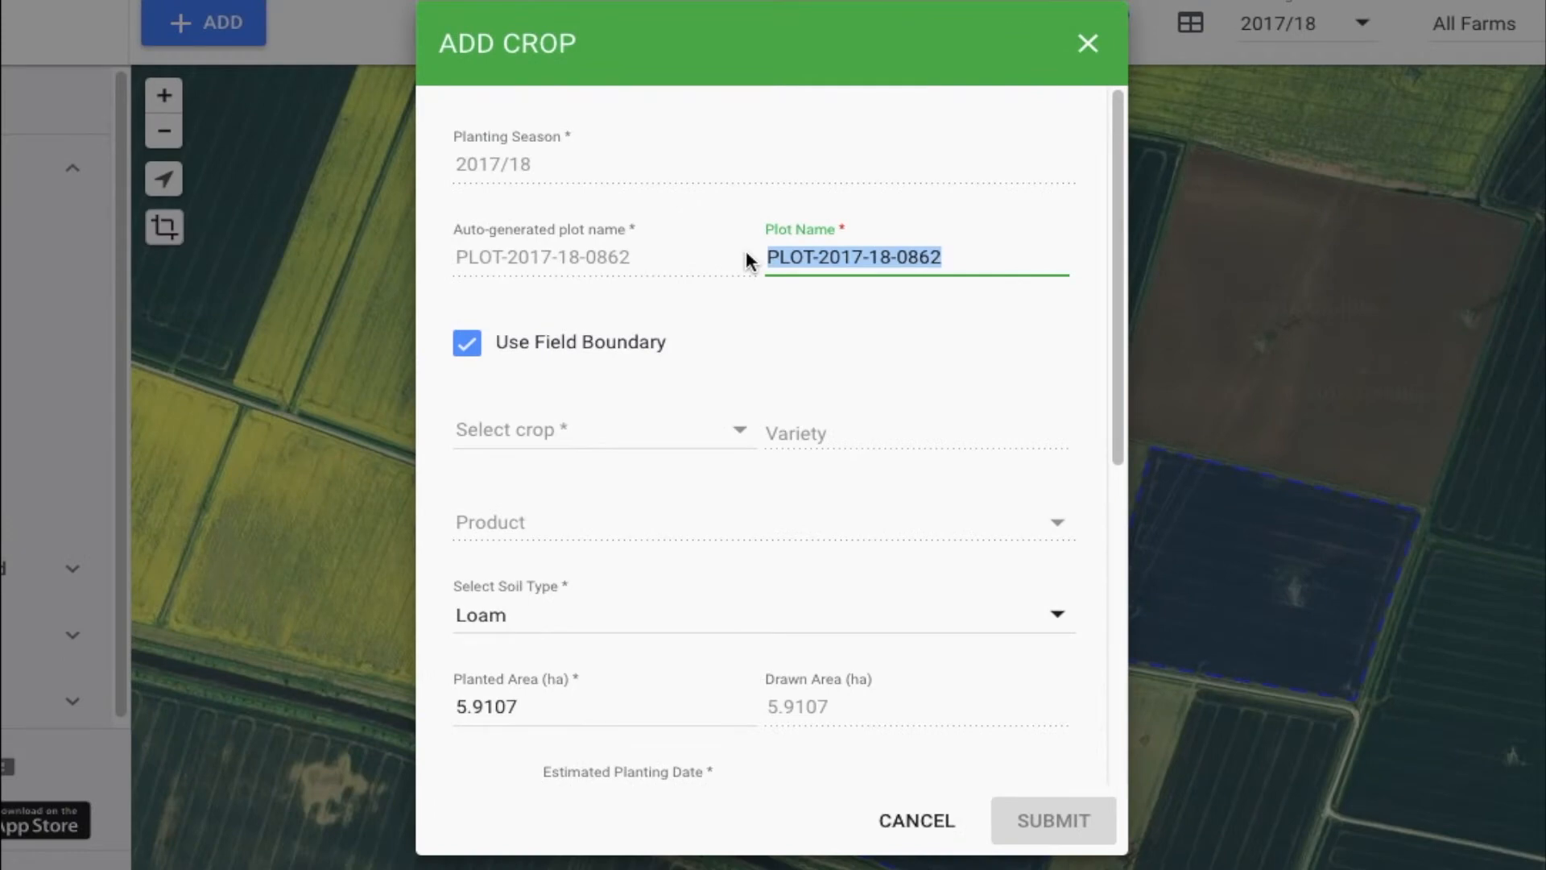
text(E)
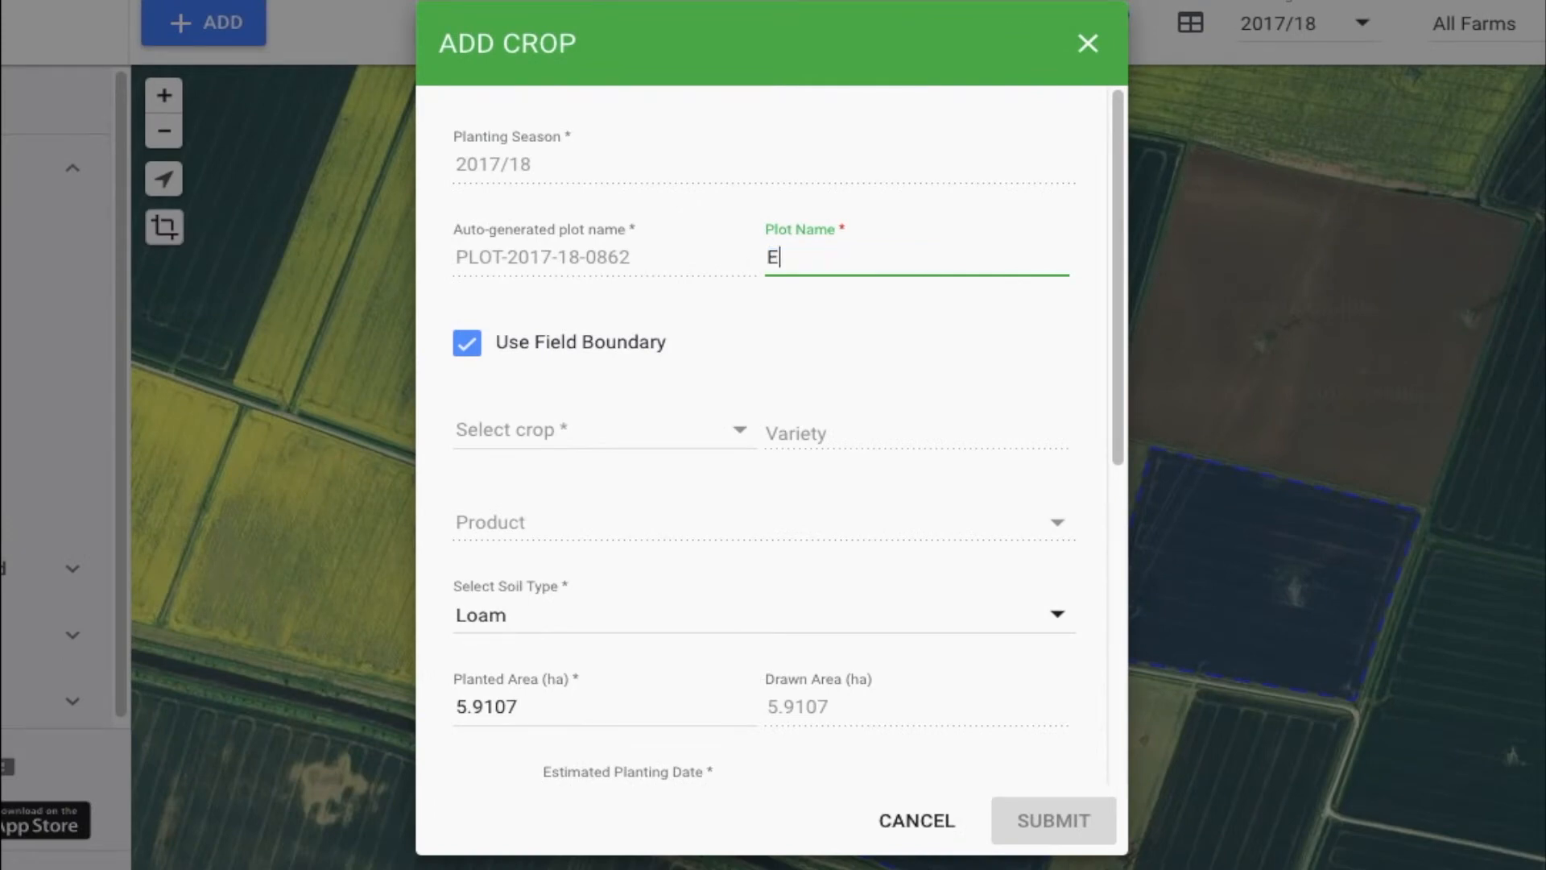
text(ast Field Barley)
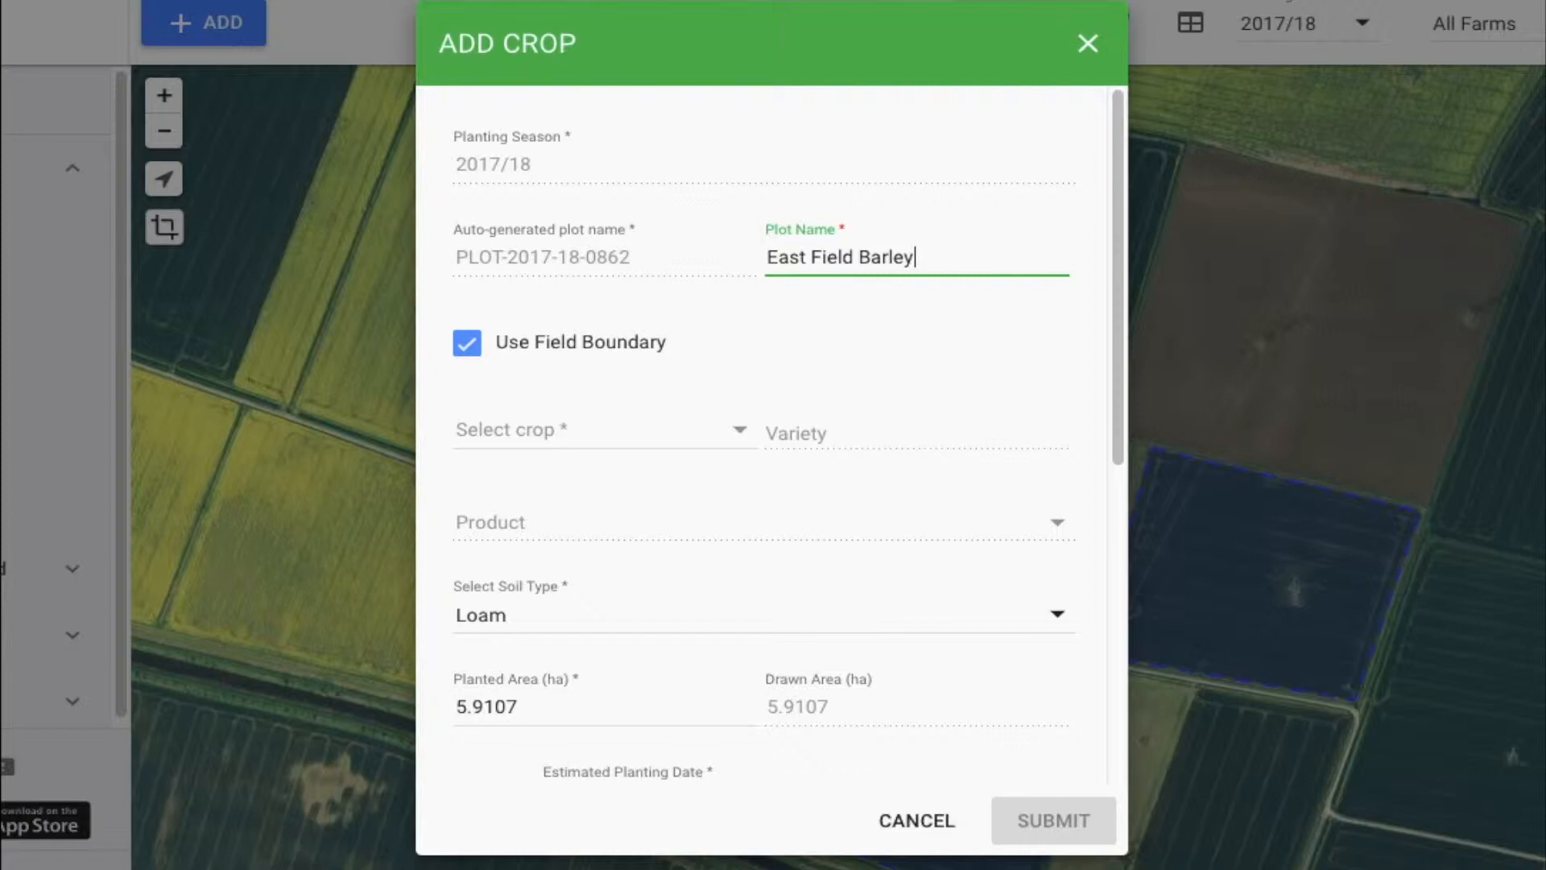
click(746, 300)
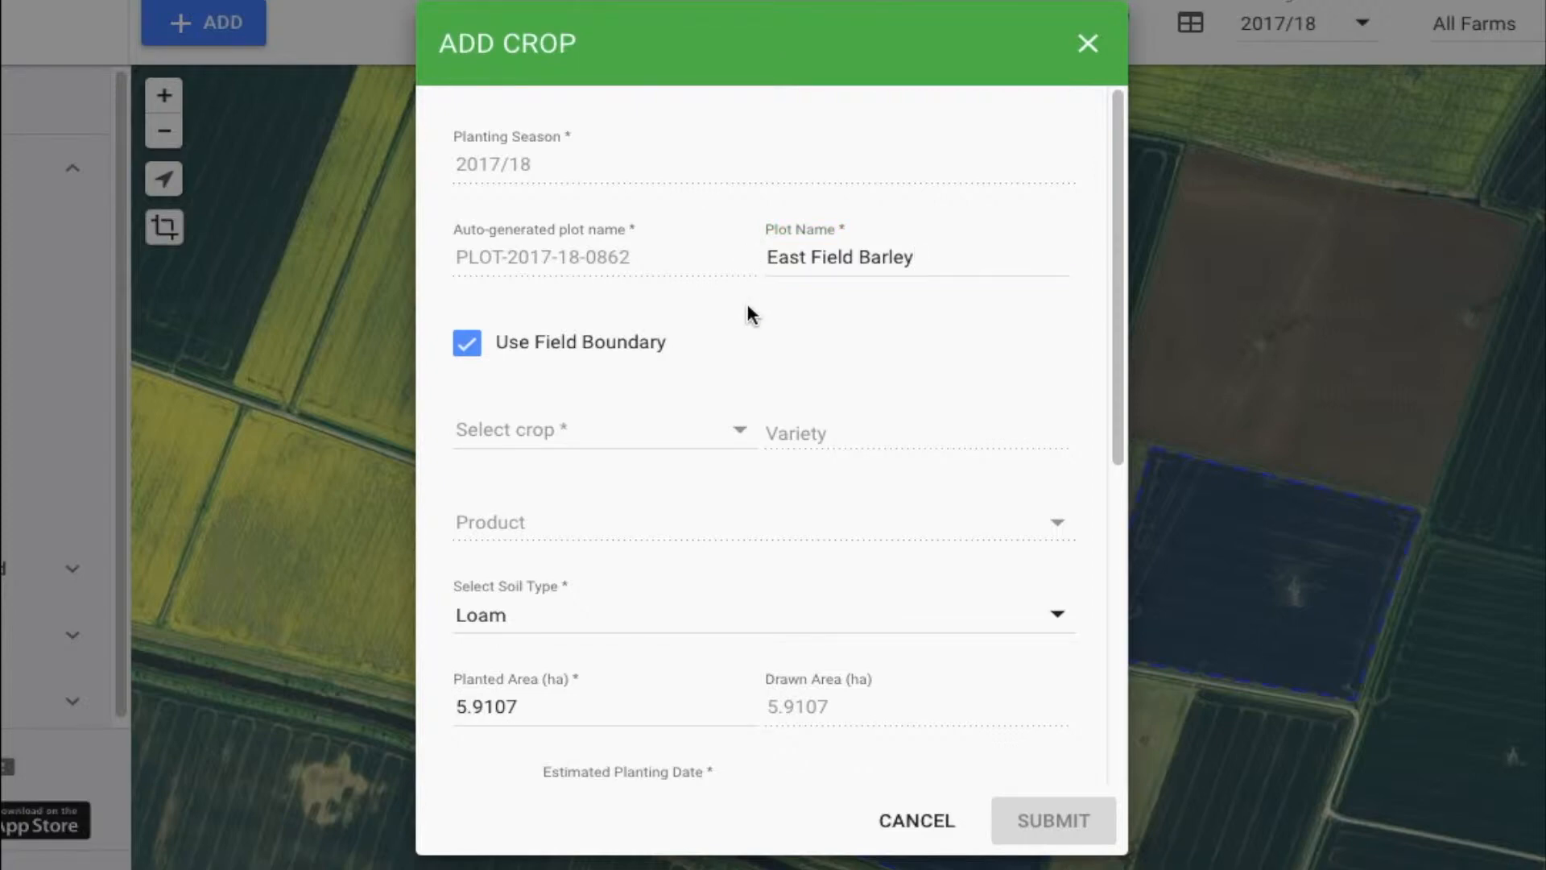
click(729, 431)
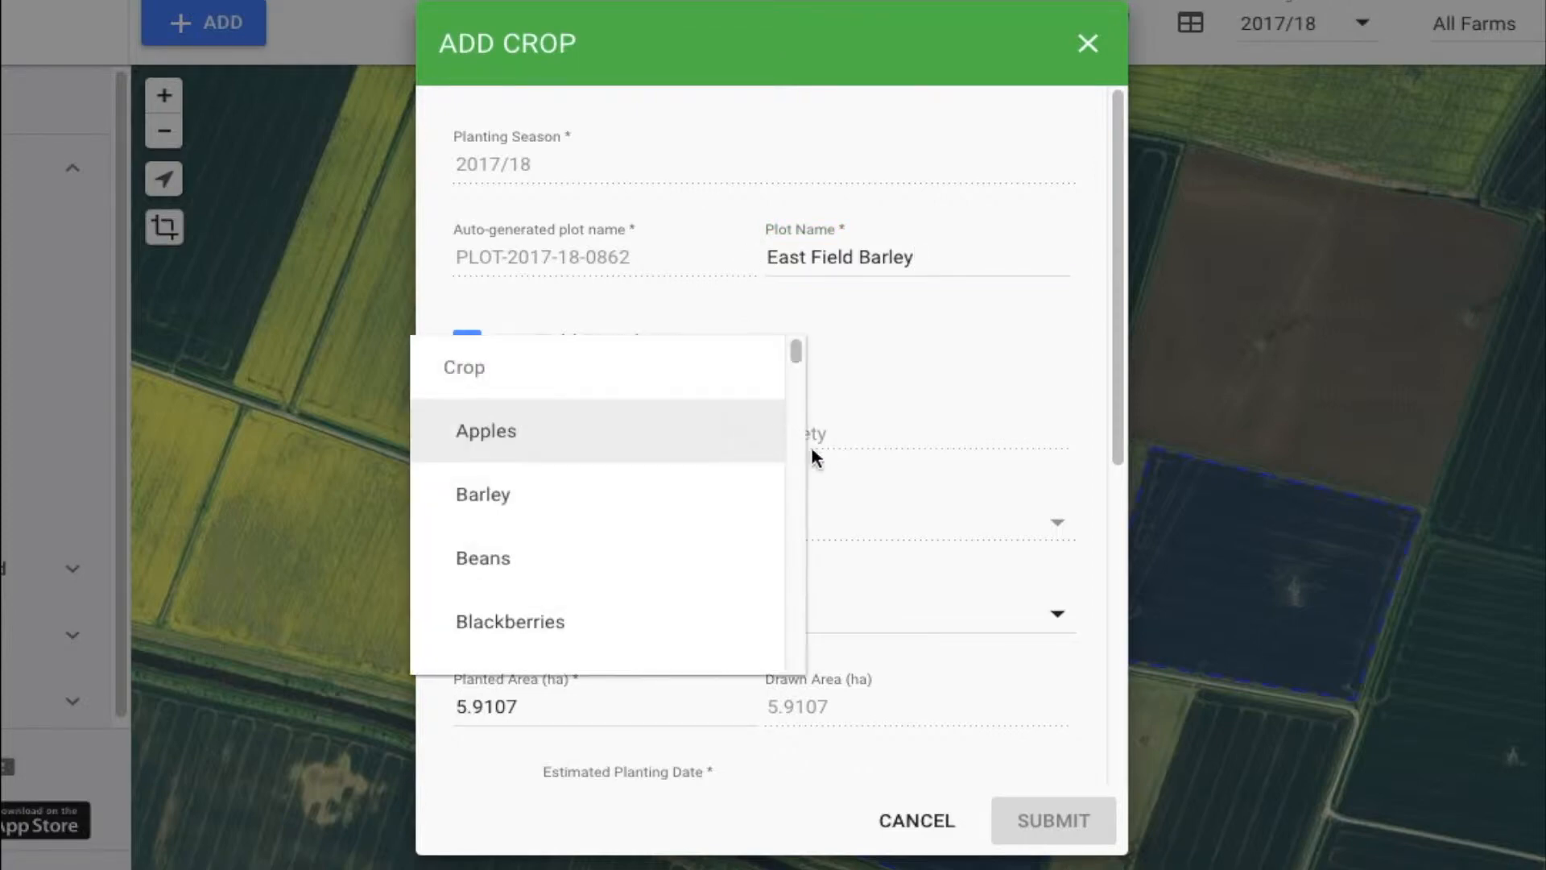
click(626, 499)
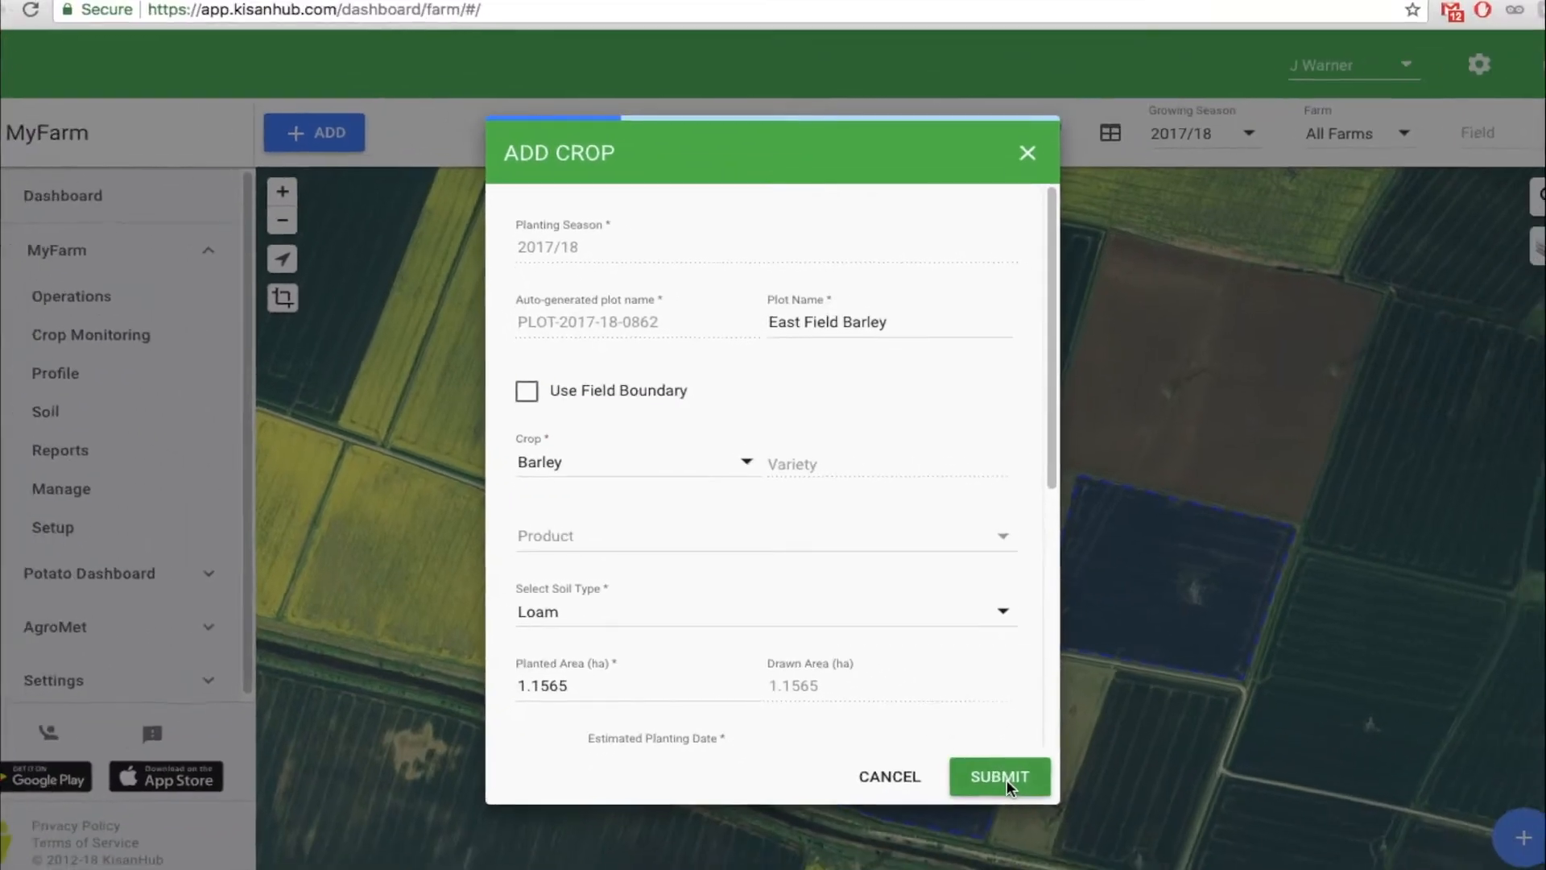
click(1006, 778)
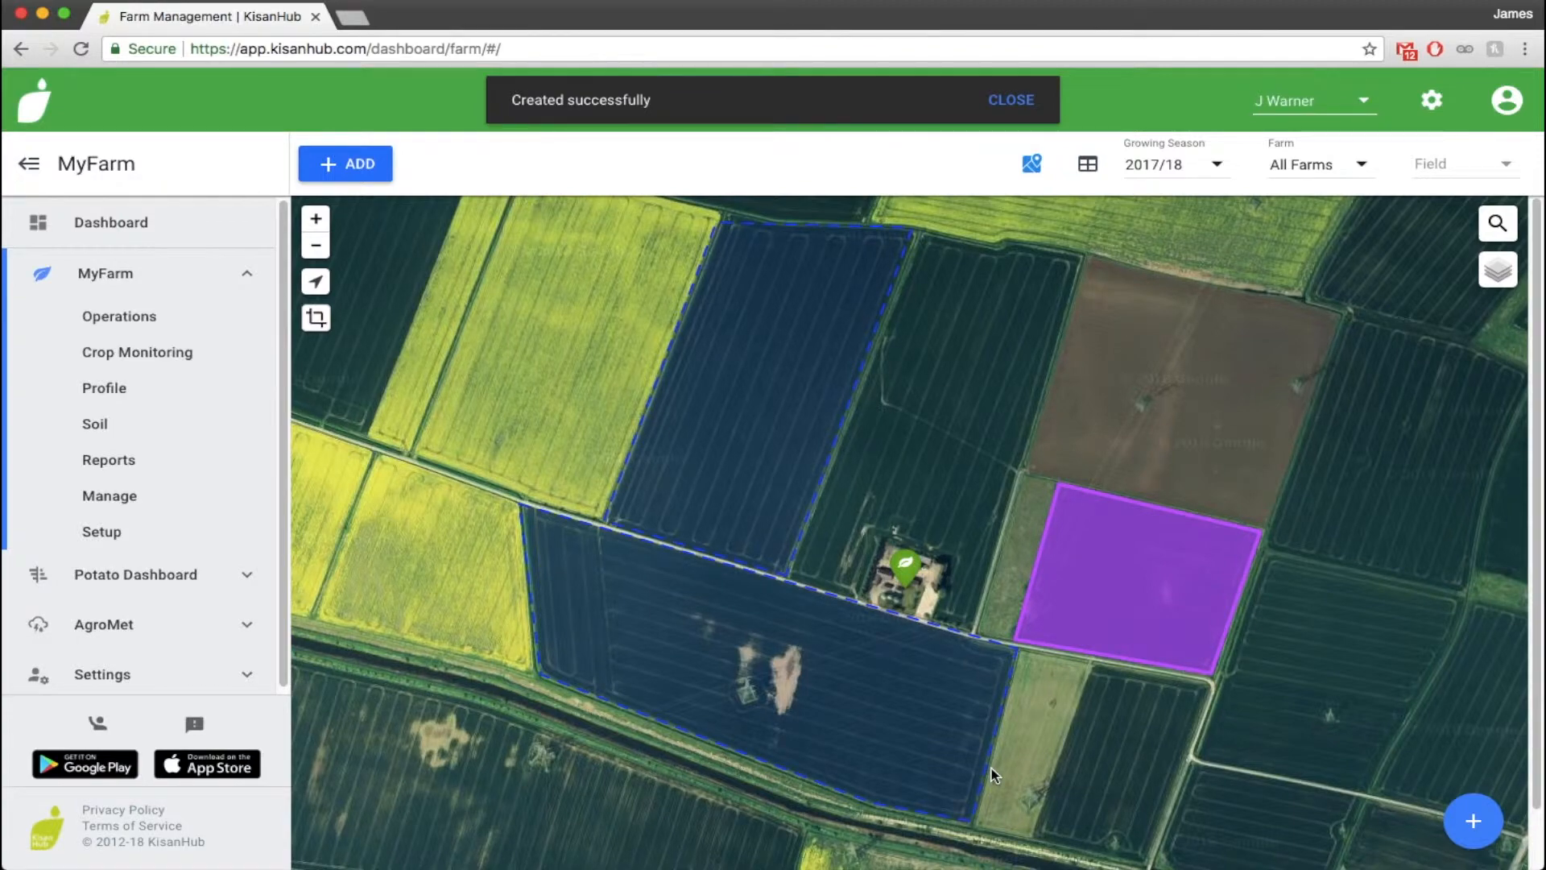
Open the East Field Barley crop and review its details, operations and diary
click(1139, 583)
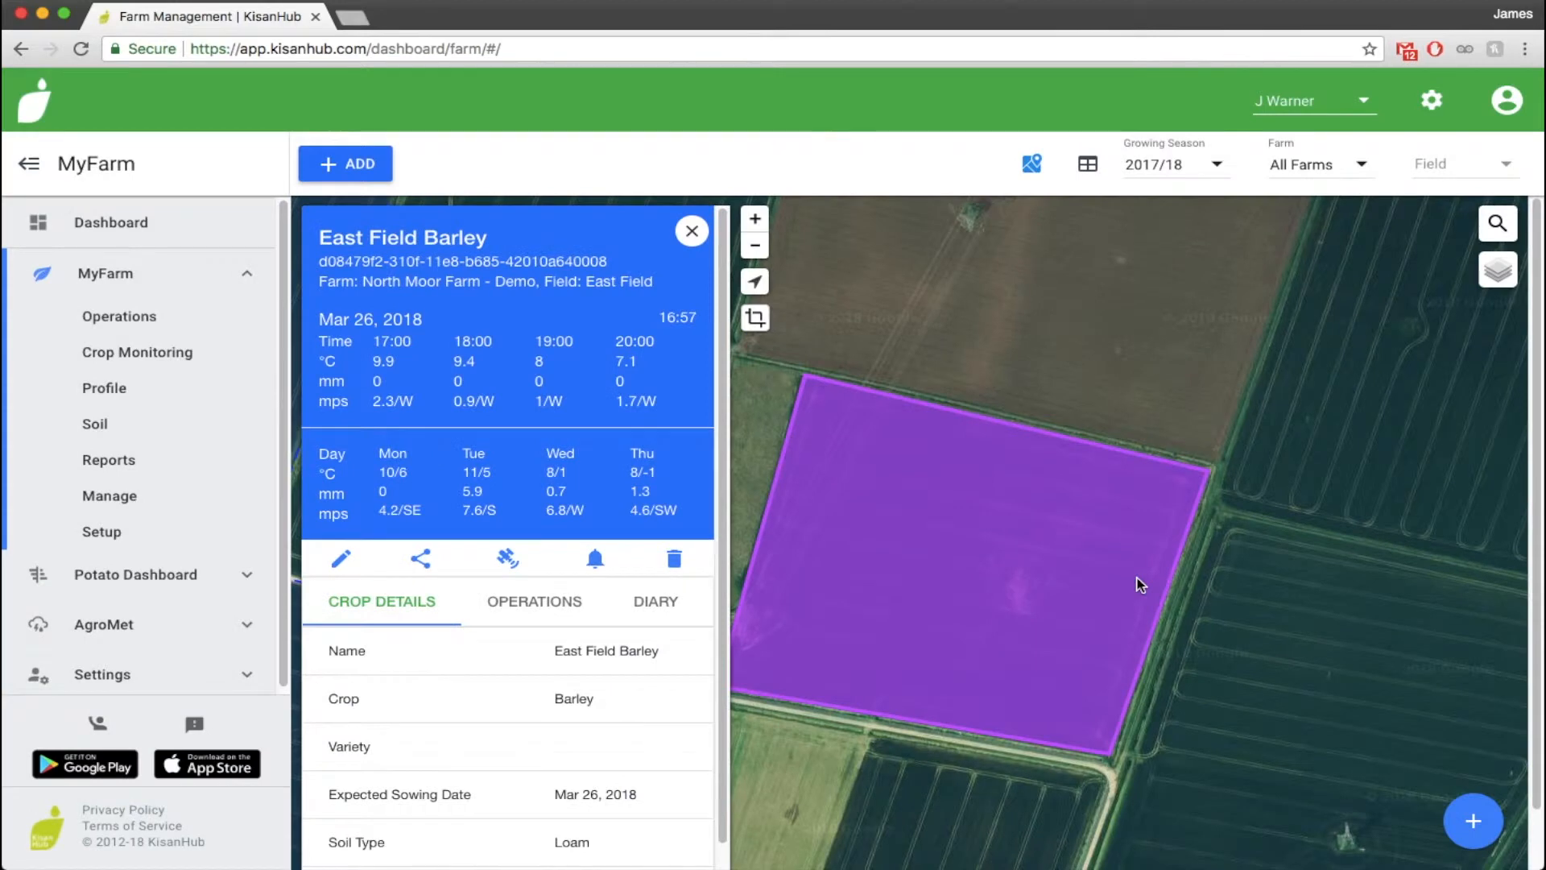
click(524, 604)
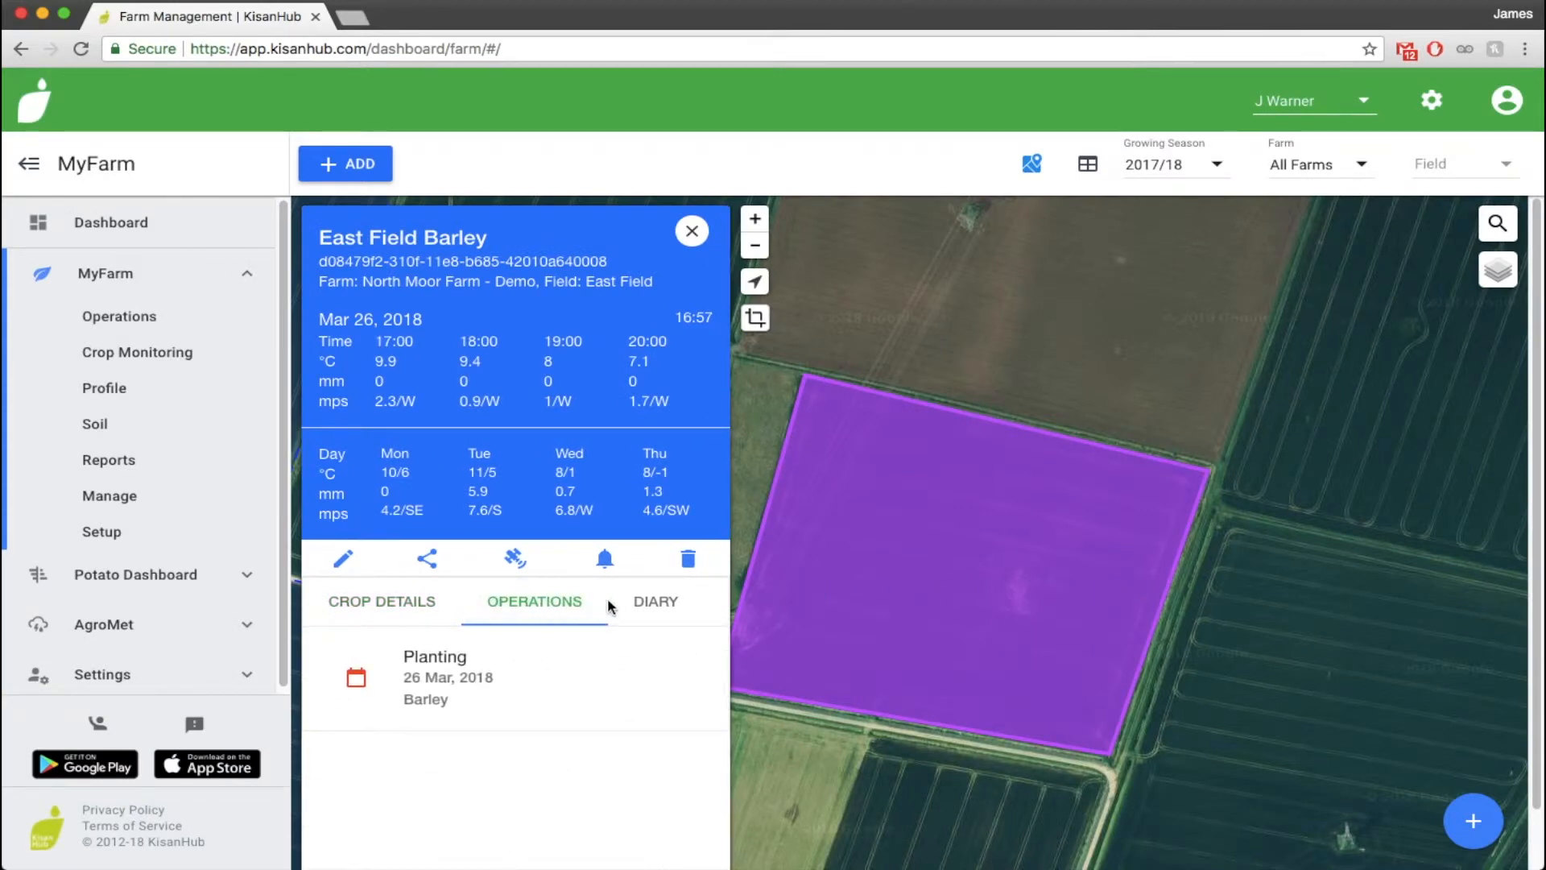
click(639, 606)
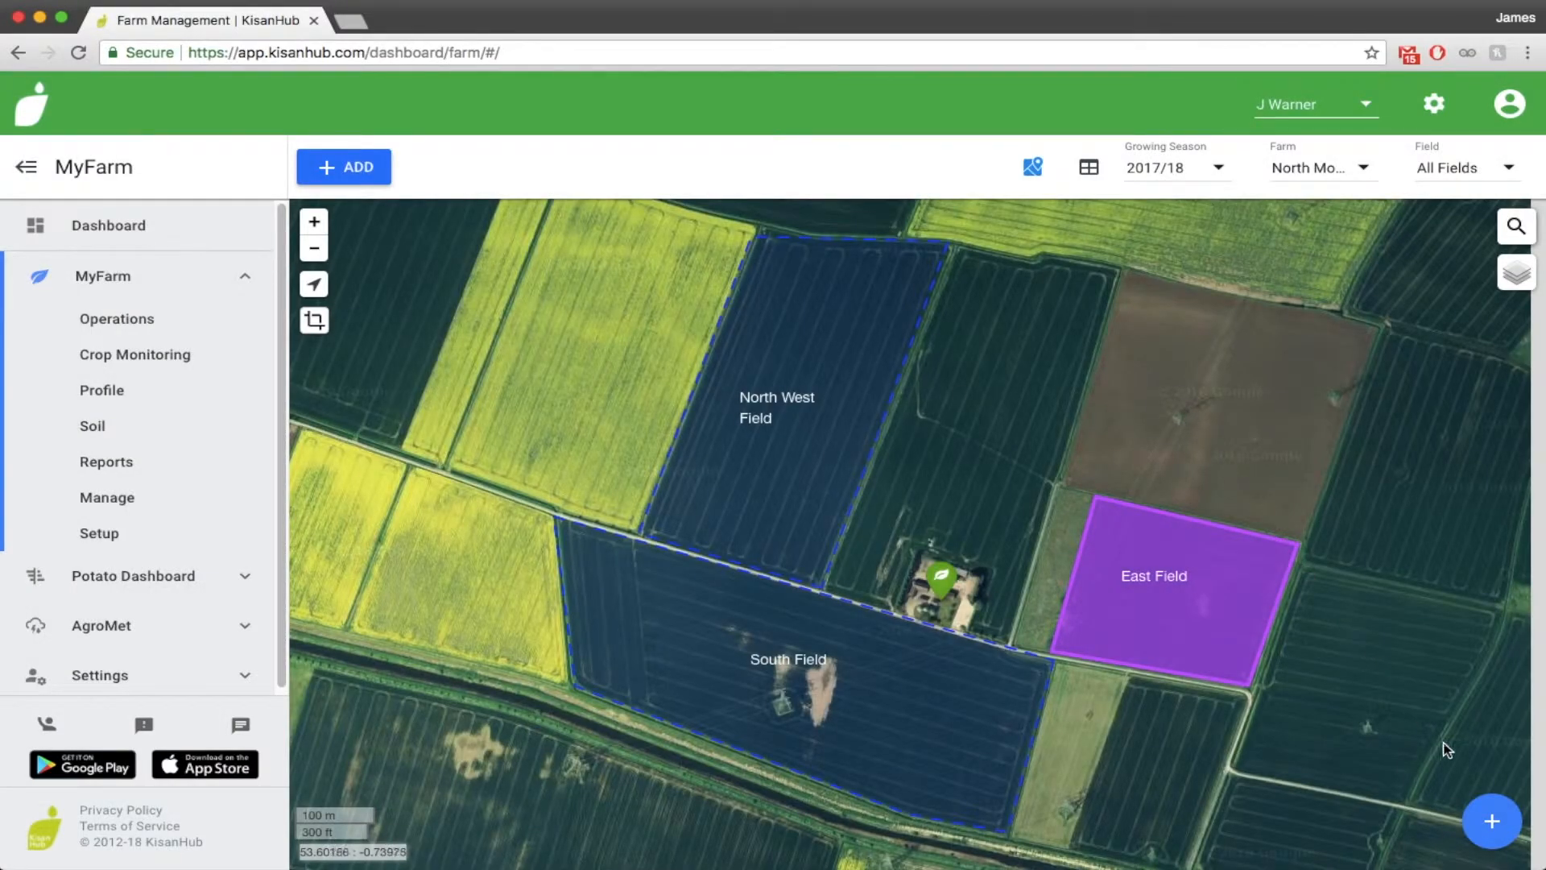
Add a crop by outlining the eastern part of South Field, about 6.10 ha, from the road down to the field's southern edge
click(1499, 818)
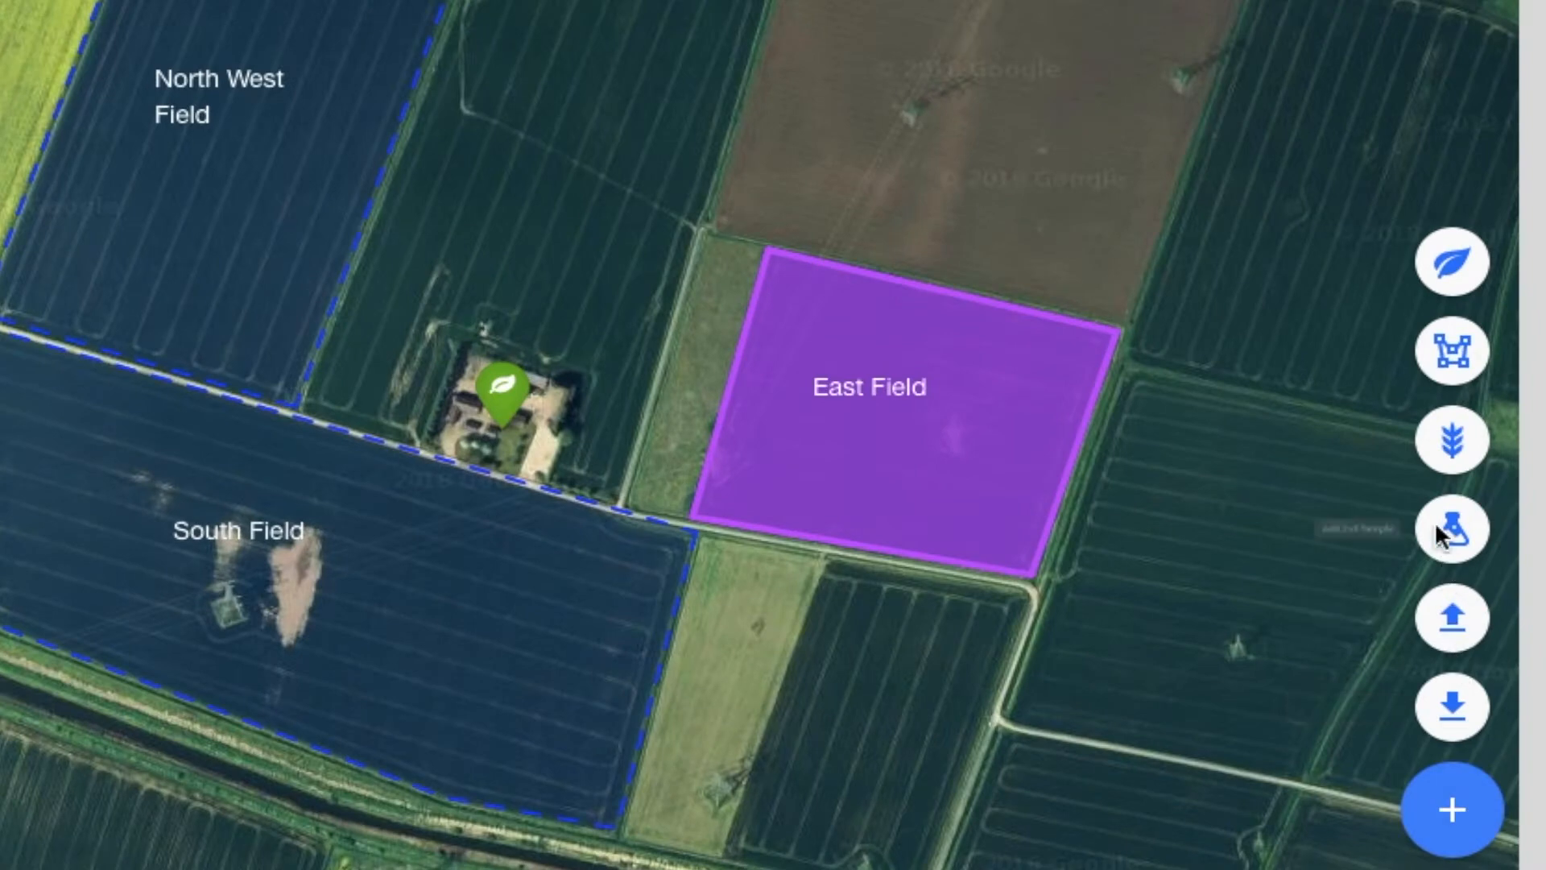
click(1442, 348)
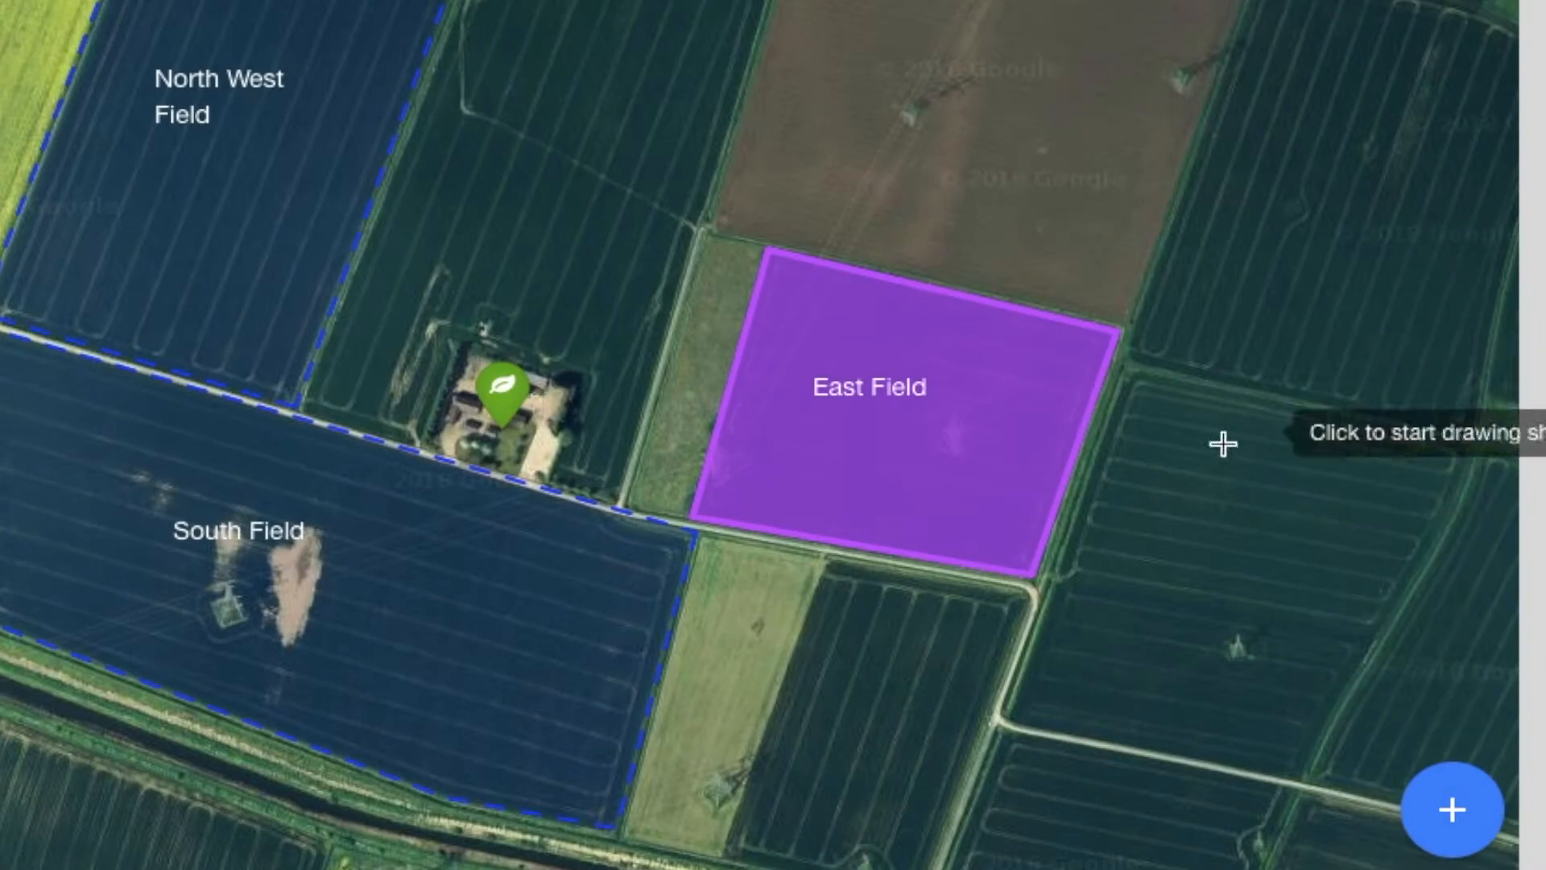
click(681, 538)
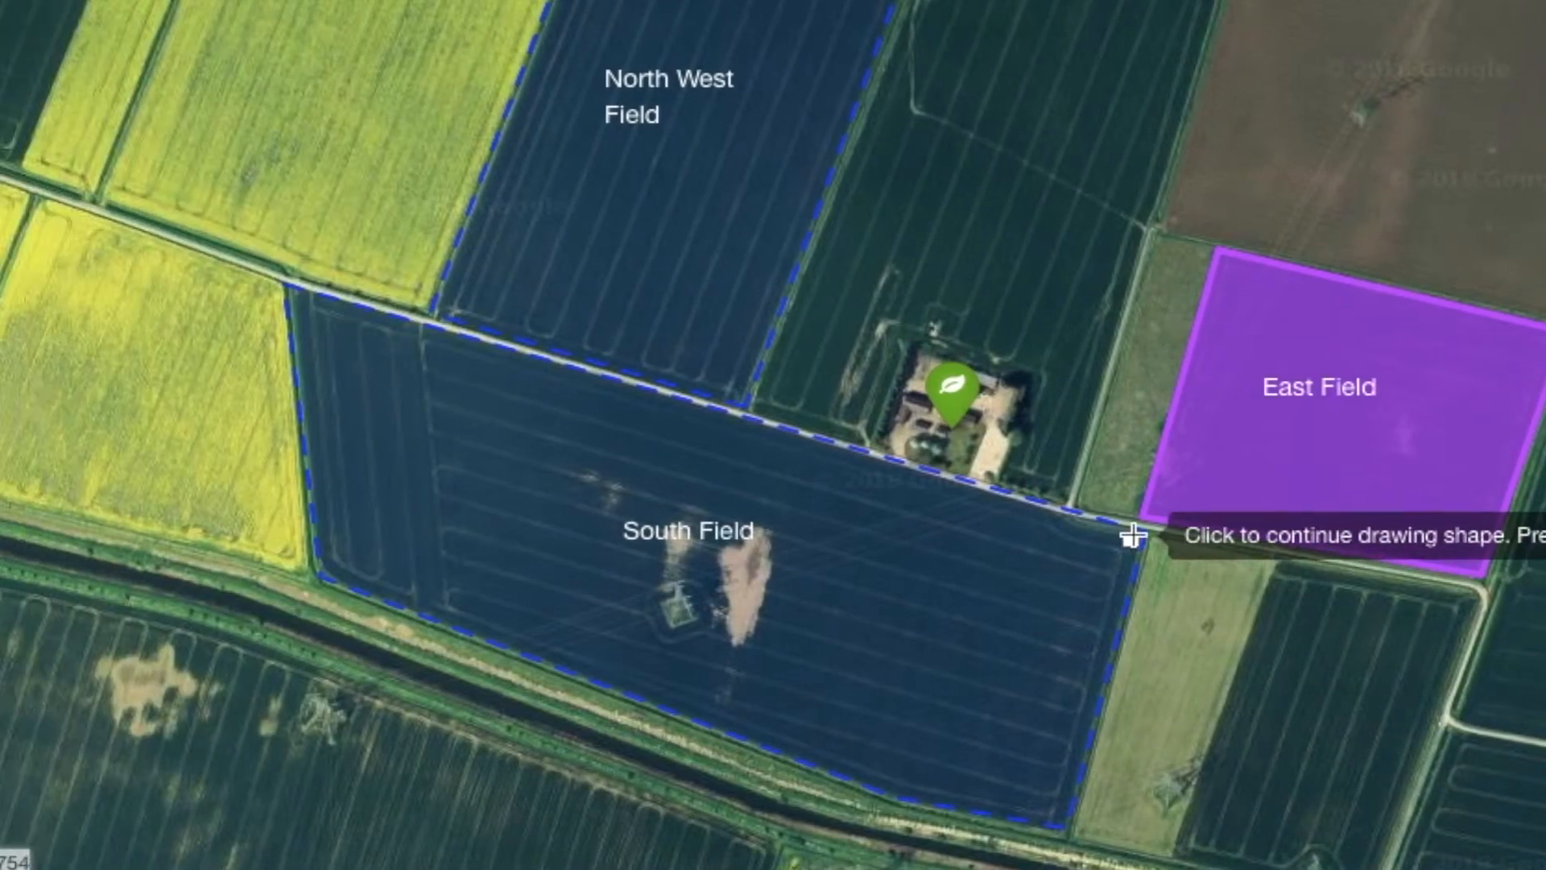
click(1058, 814)
click(904, 789)
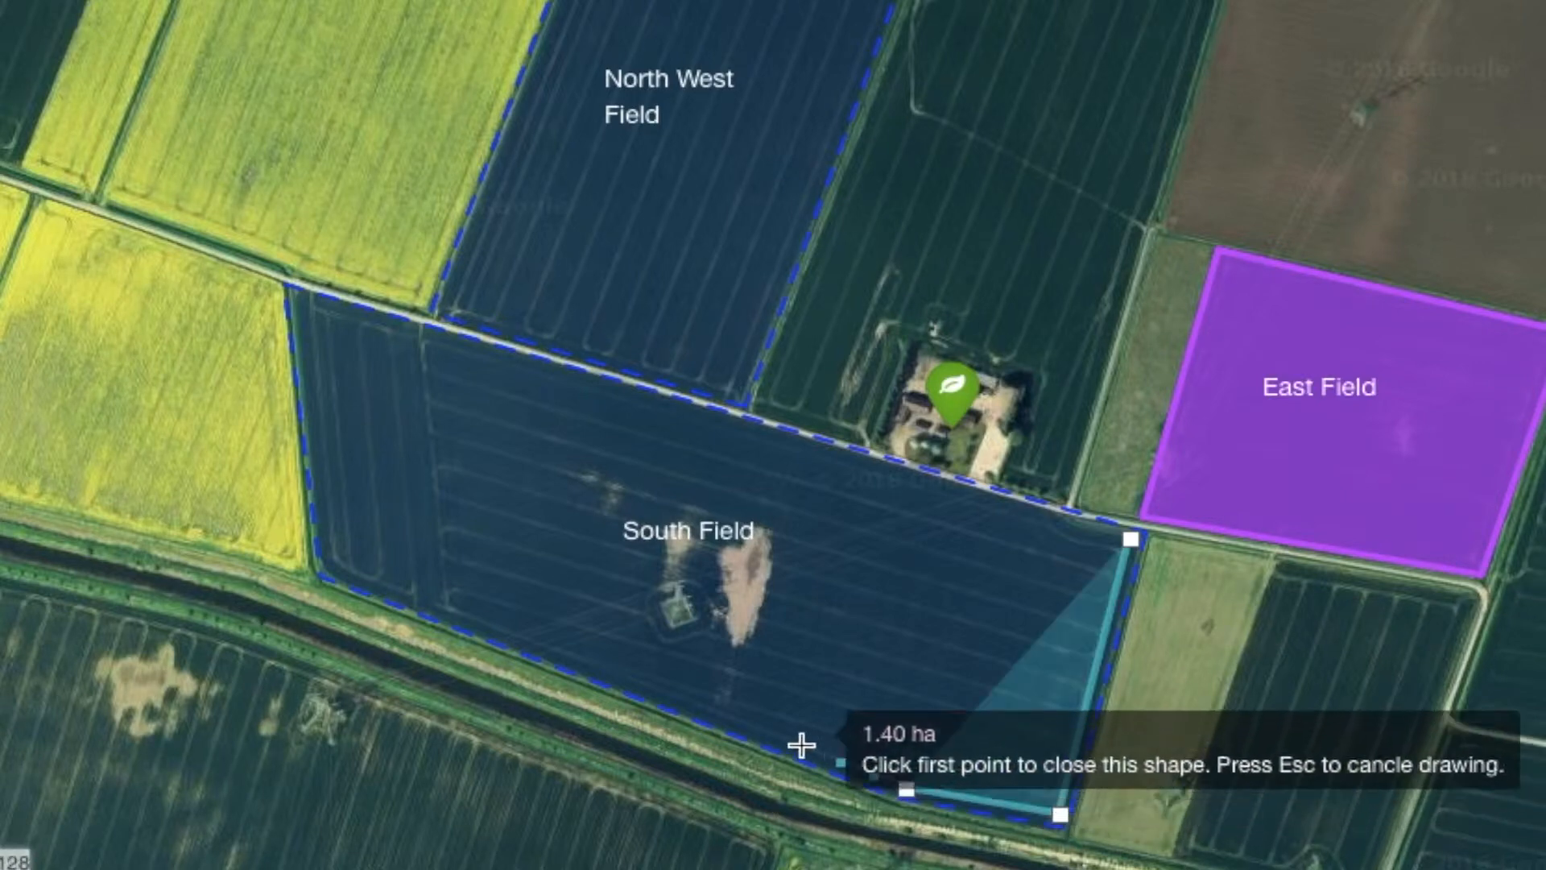
click(730, 721)
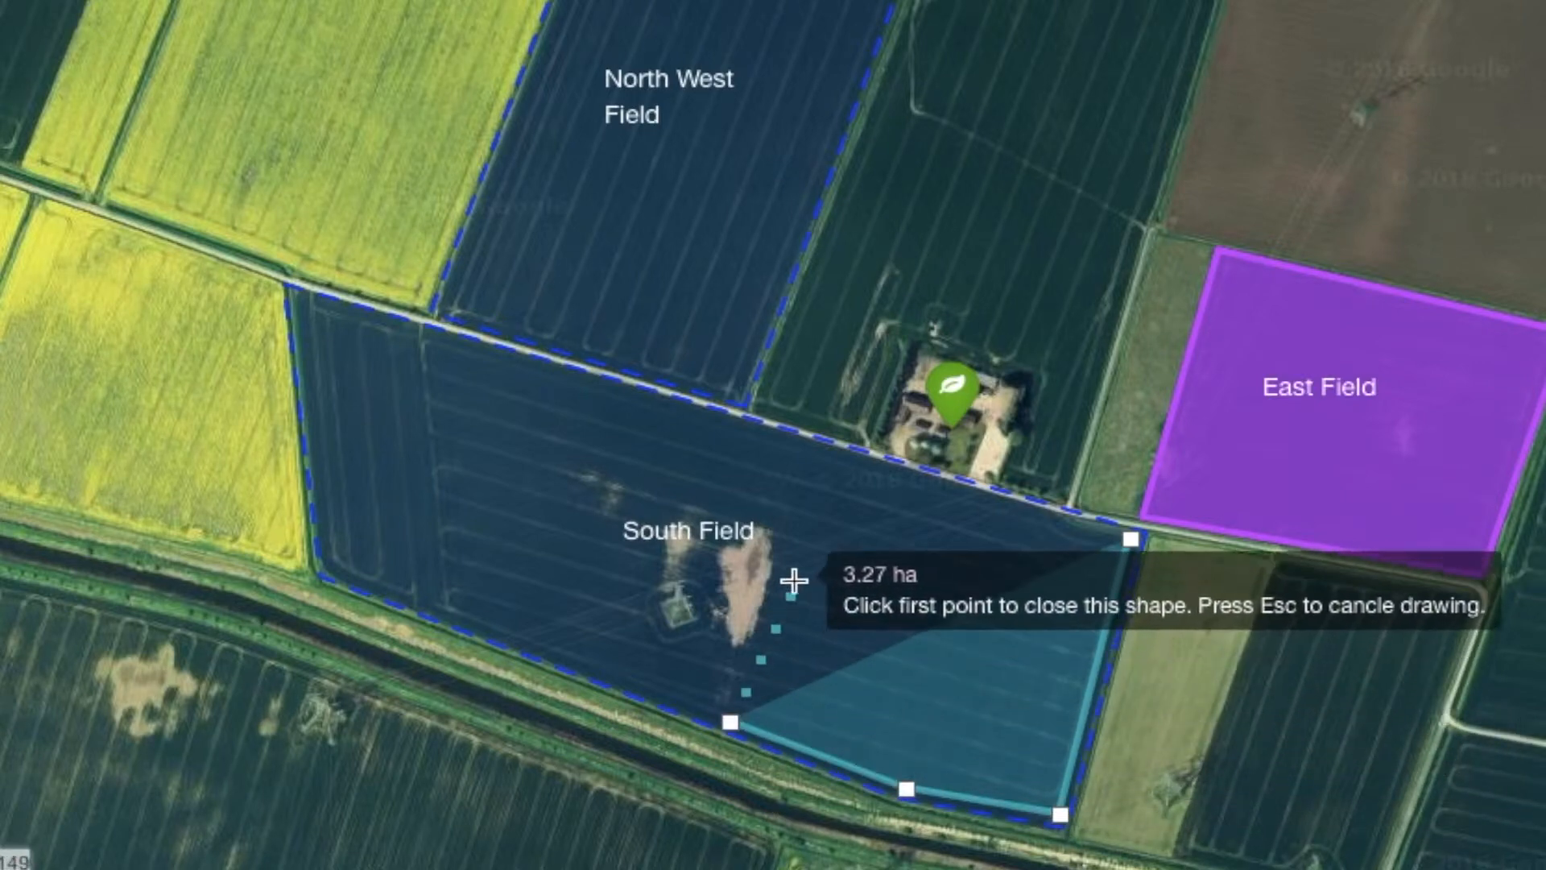
click(831, 451)
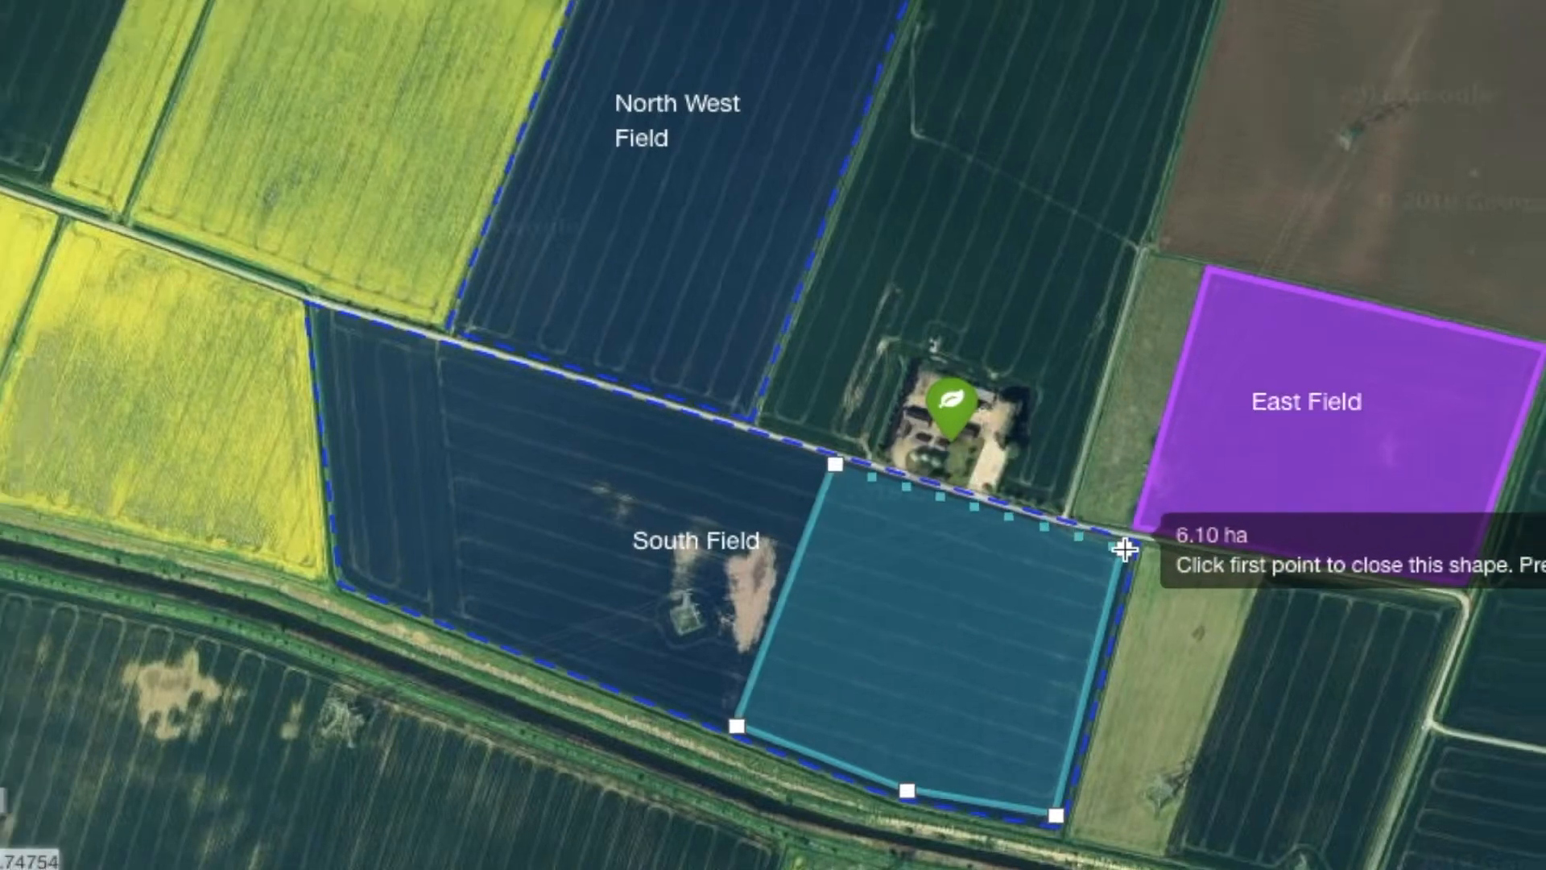
click(1131, 541)
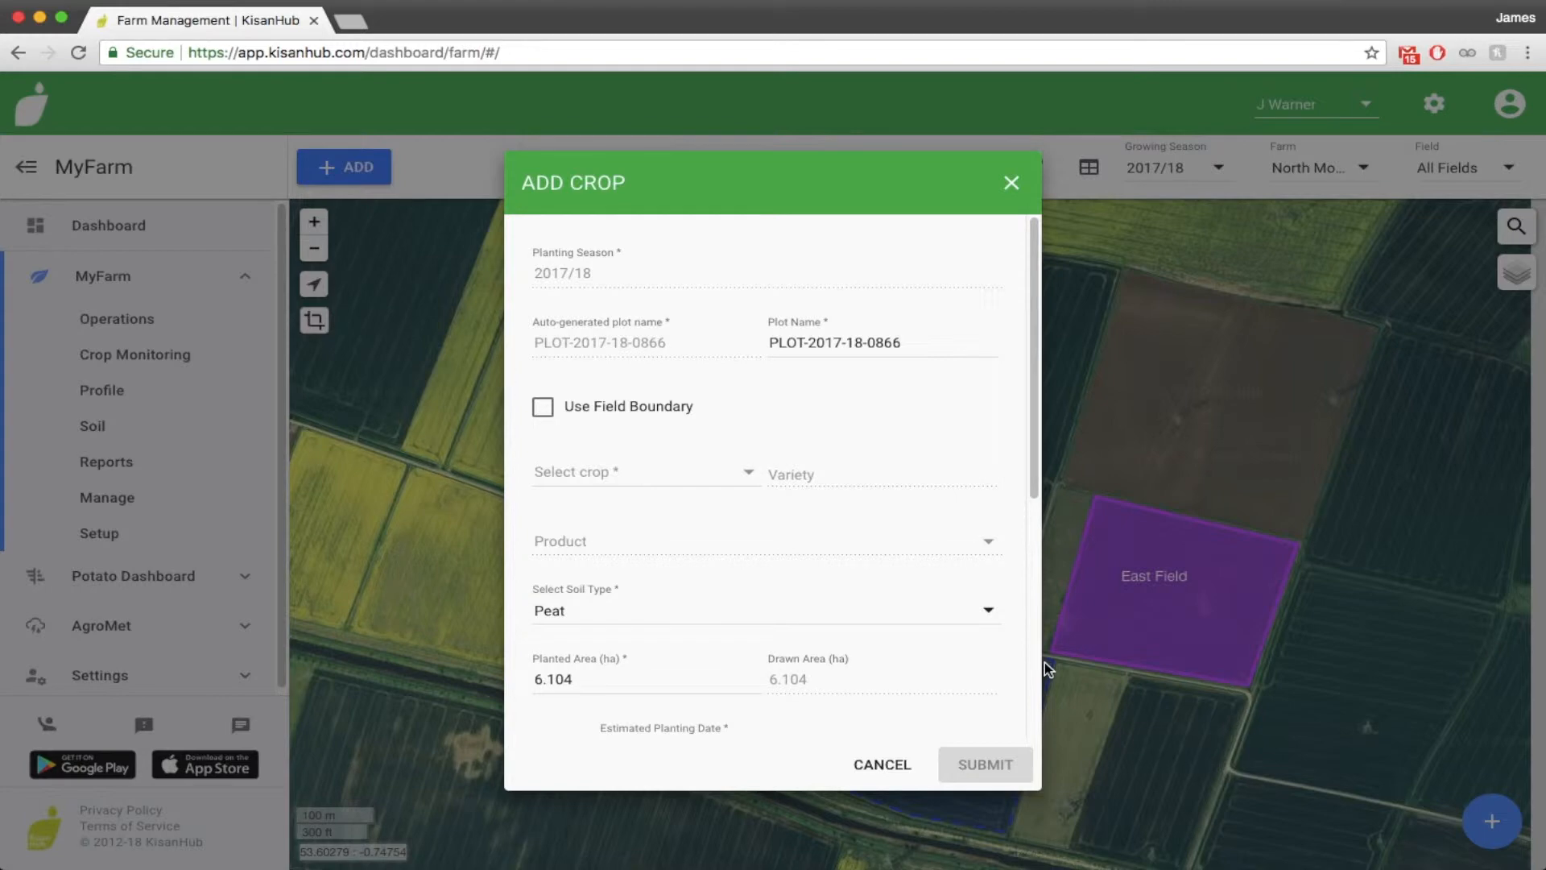
Name the new crop plot South Field Potato Var 1
click(902, 342)
drag(901, 341, 718, 337)
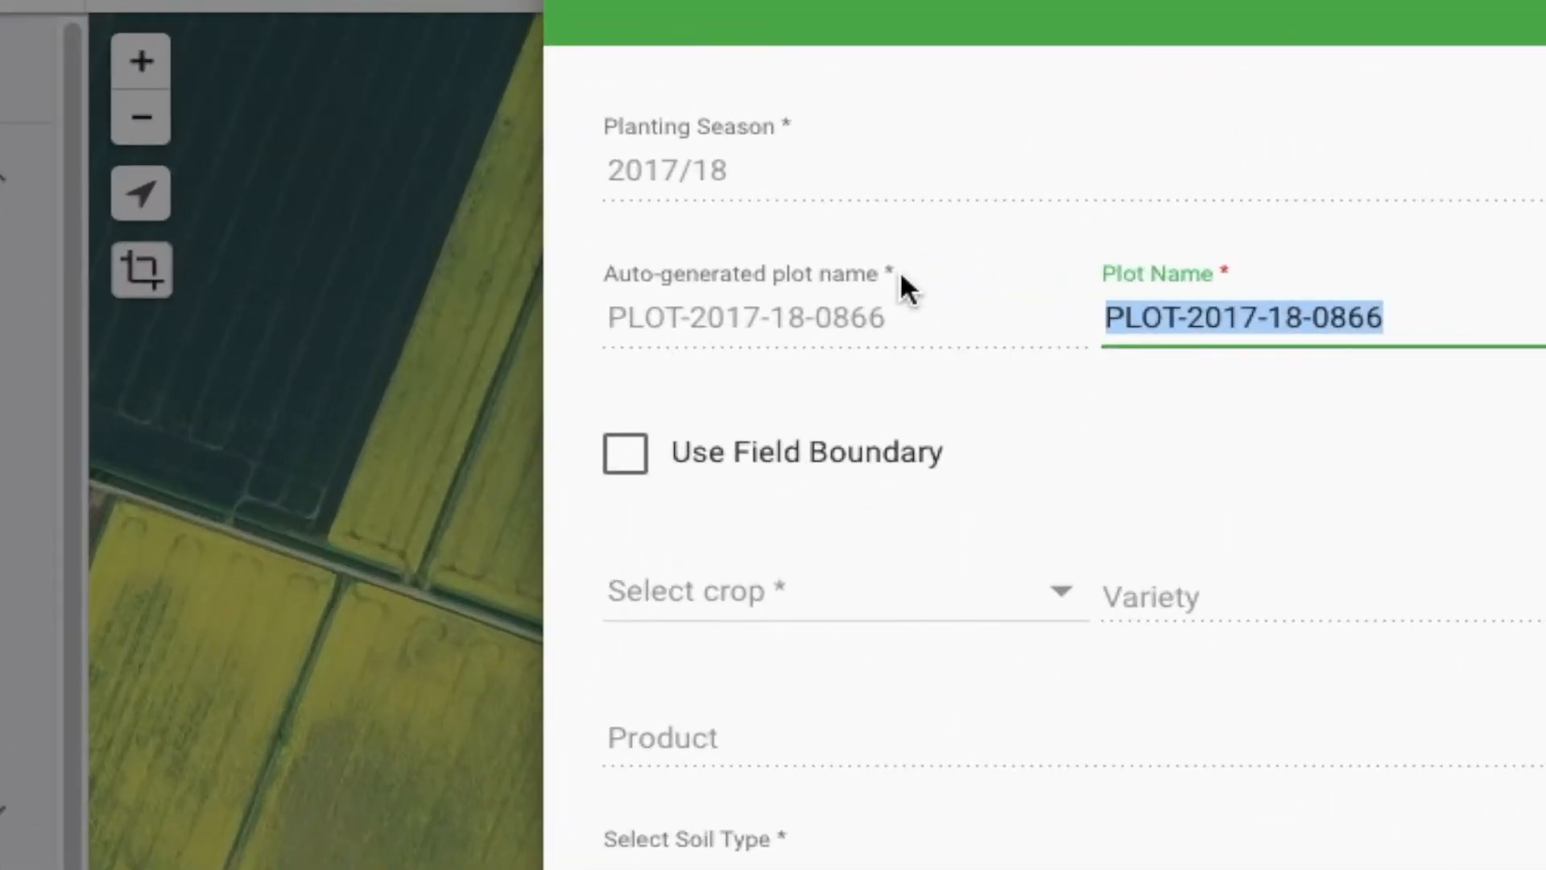
text(South Field)
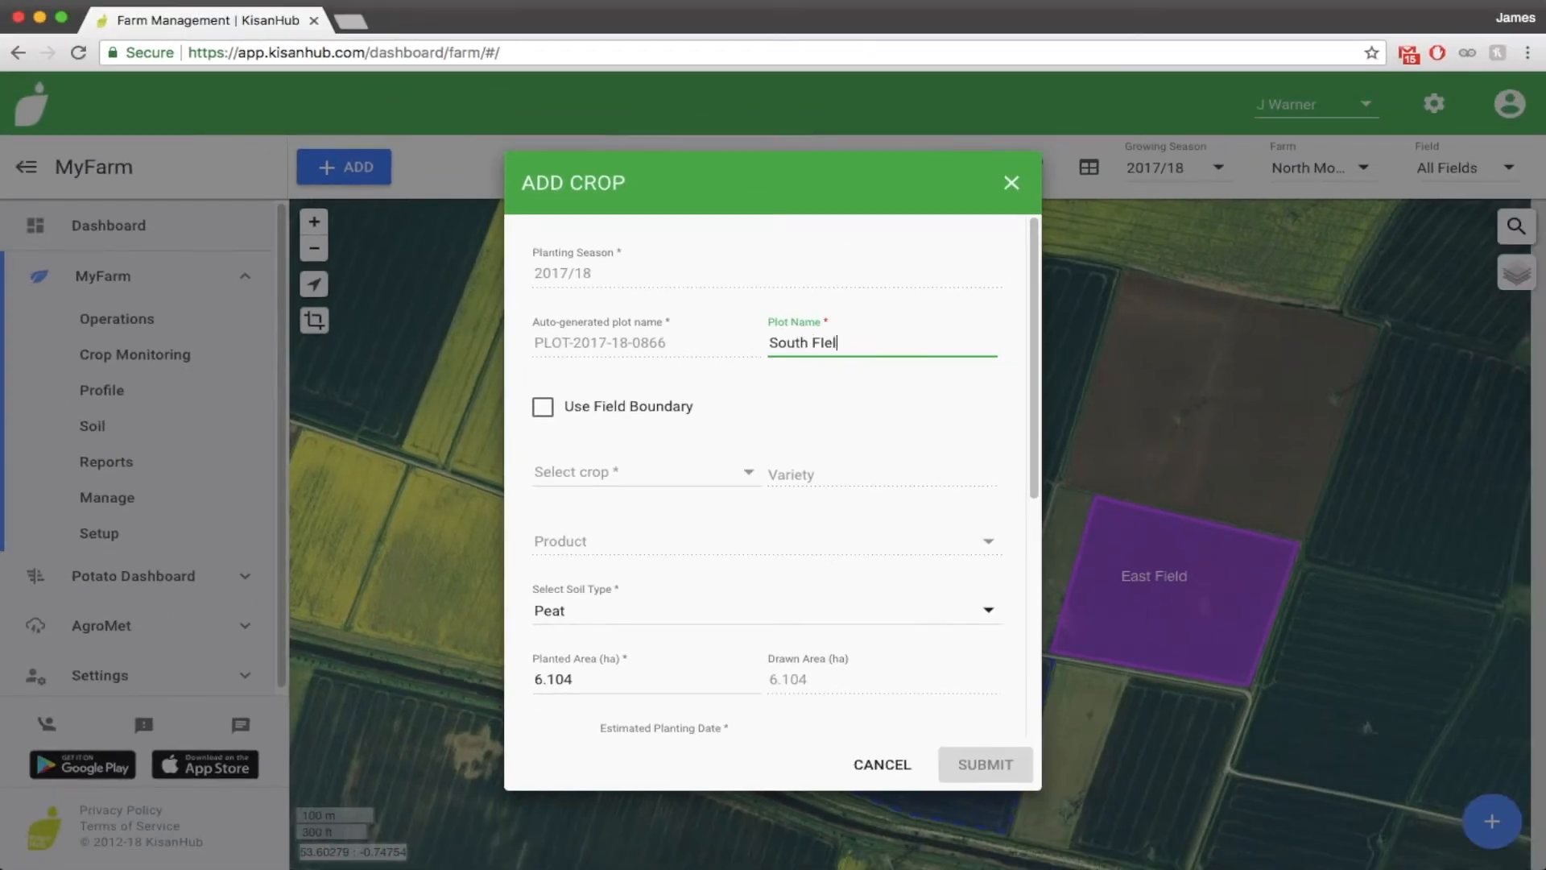
key(BackSpace)
key(BackSpace)
key(BackSpace)
text(eld Potato Var 1)
Set the crop to Potato with the product Agria - N/A and submit it
click(735, 471)
drag(790, 410, 790, 545)
click(737, 524)
click(759, 529)
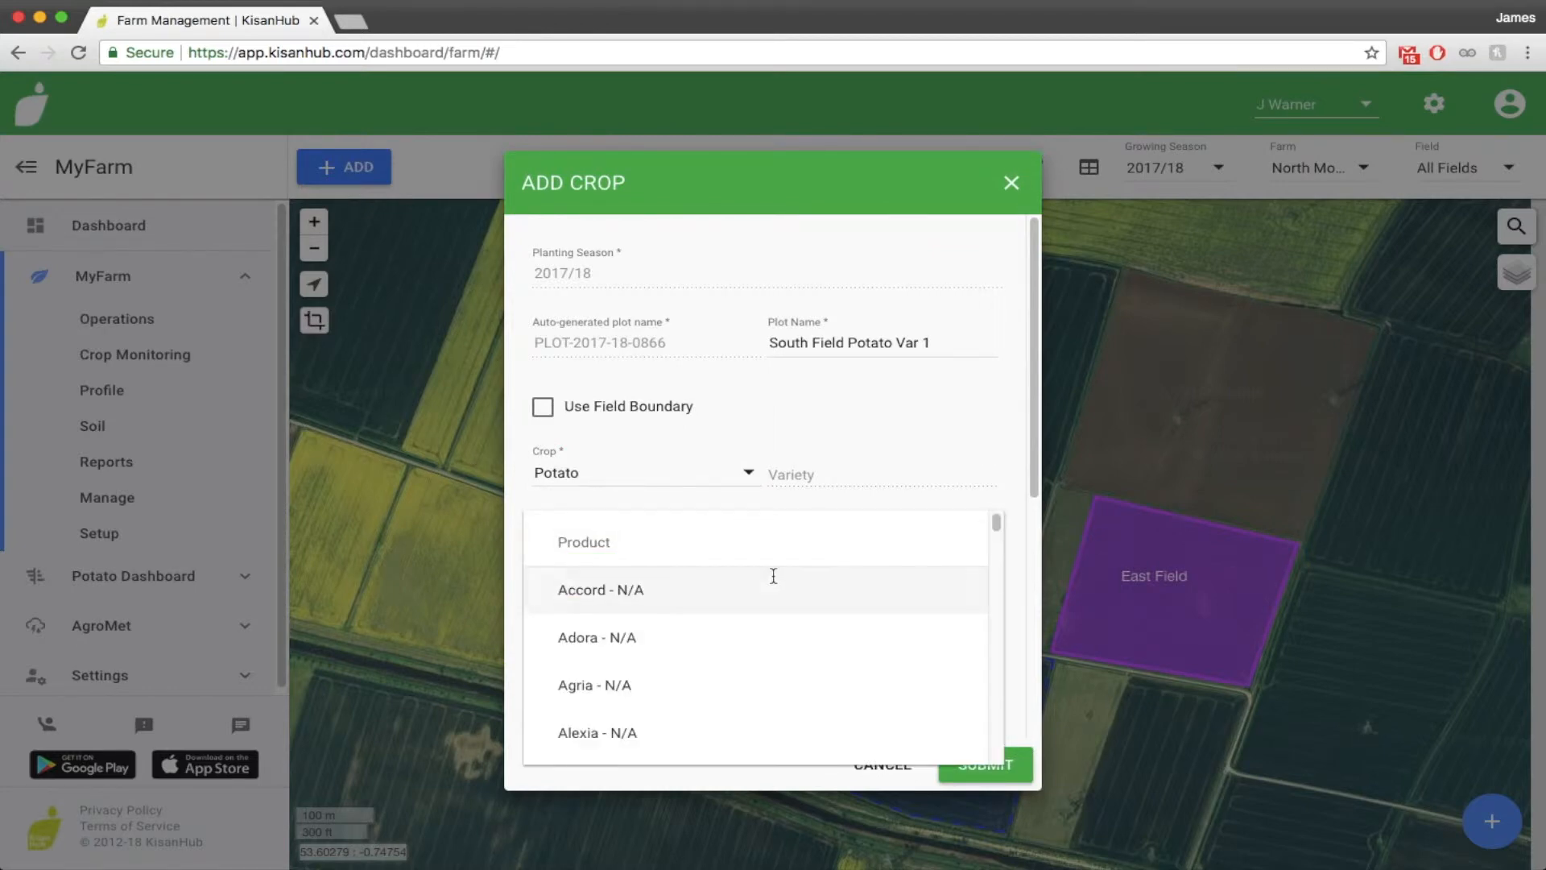
click(777, 684)
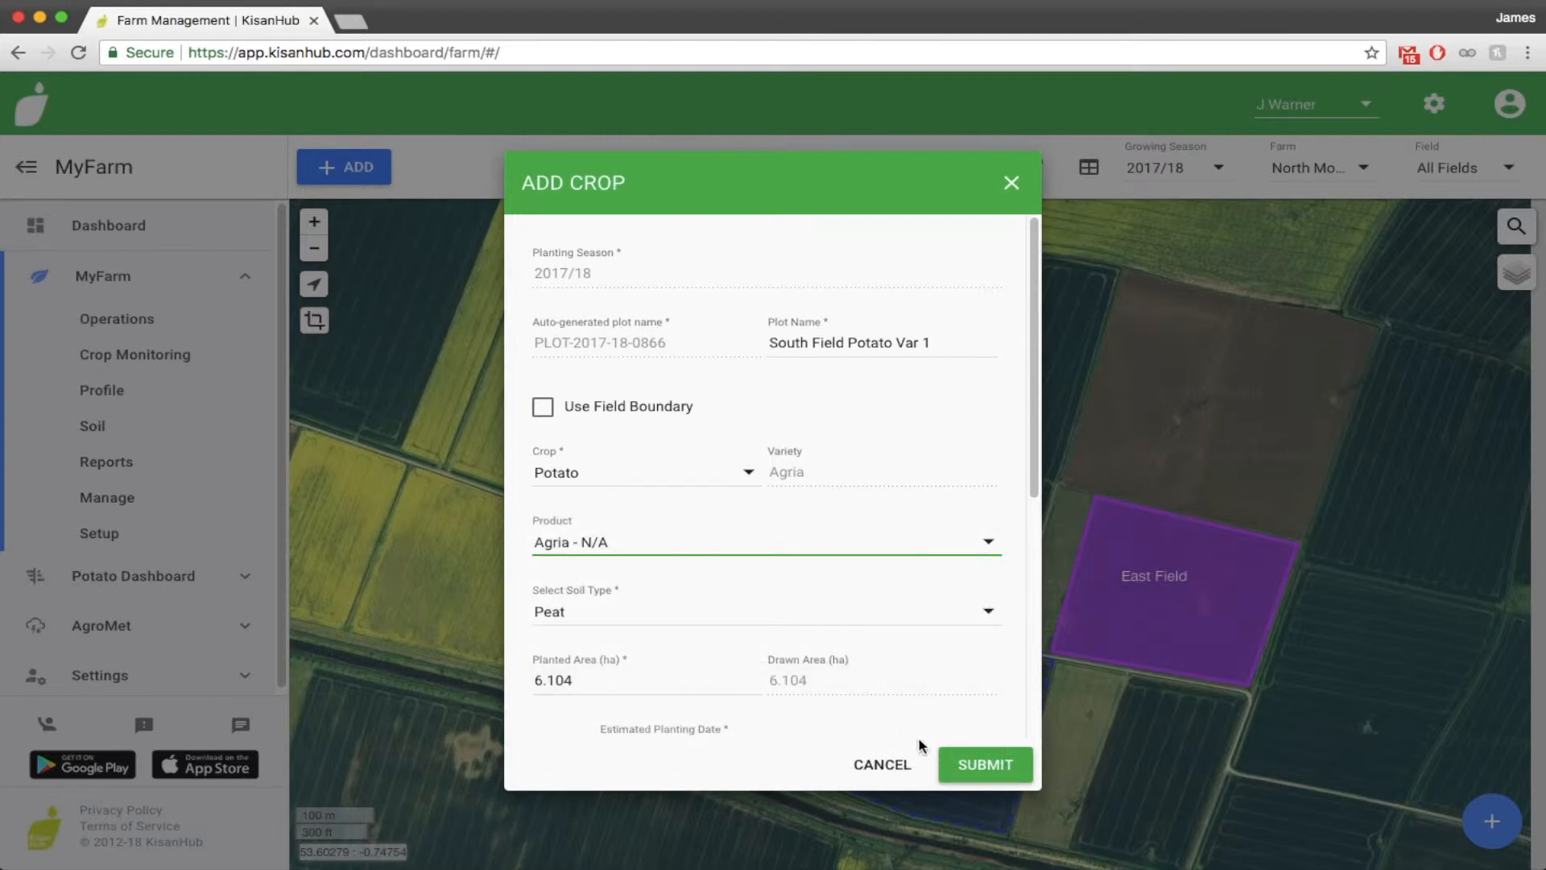
click(976, 767)
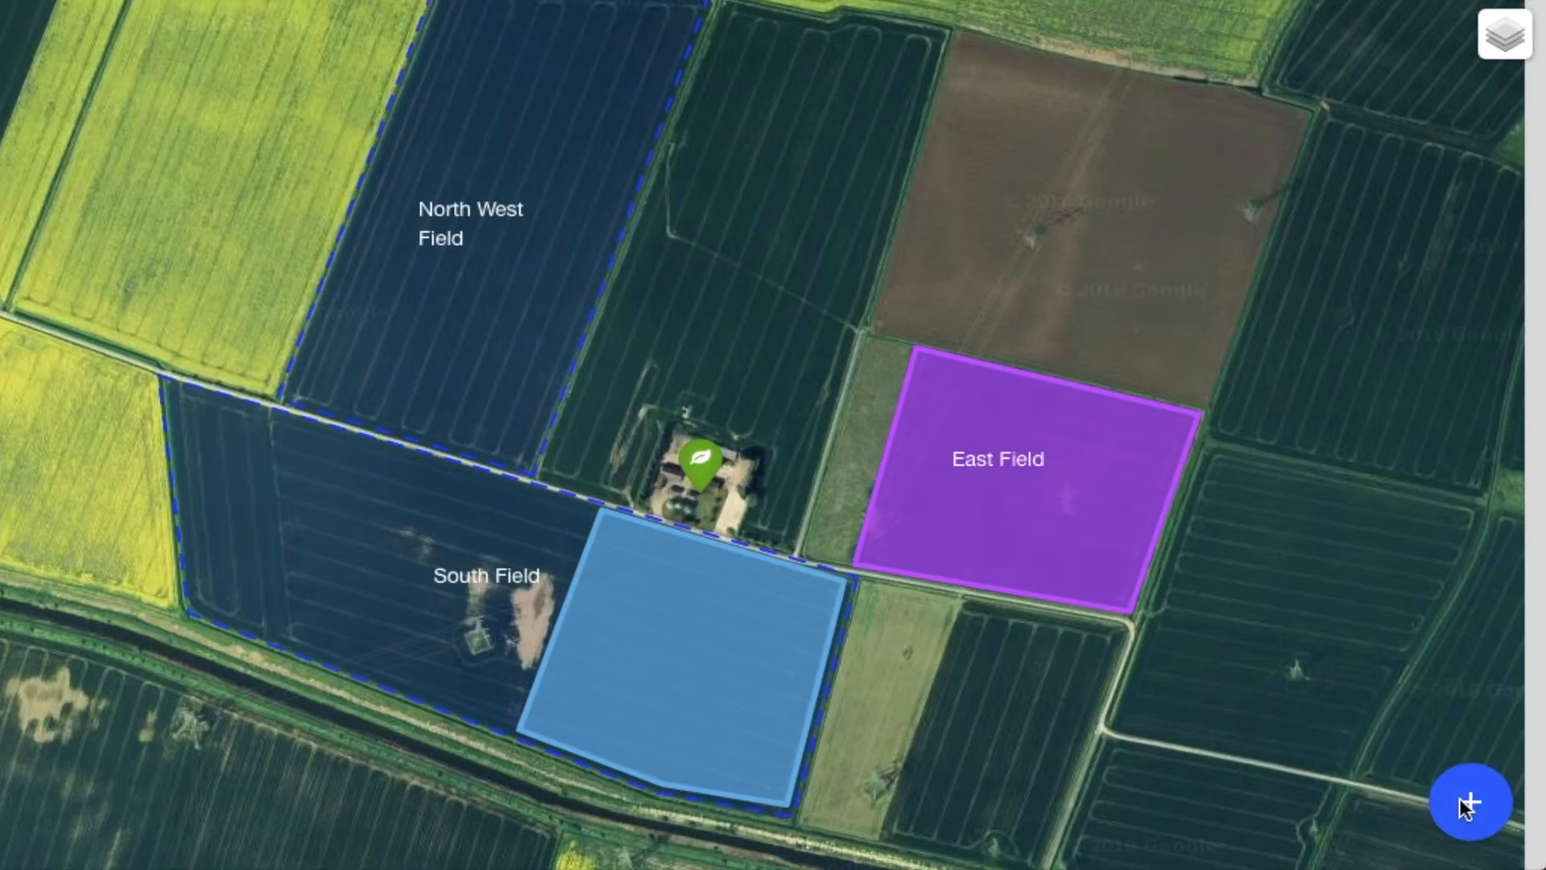
Add a second crop in South Field by outlining the remaining western part, about 7.74 ha
click(1491, 820)
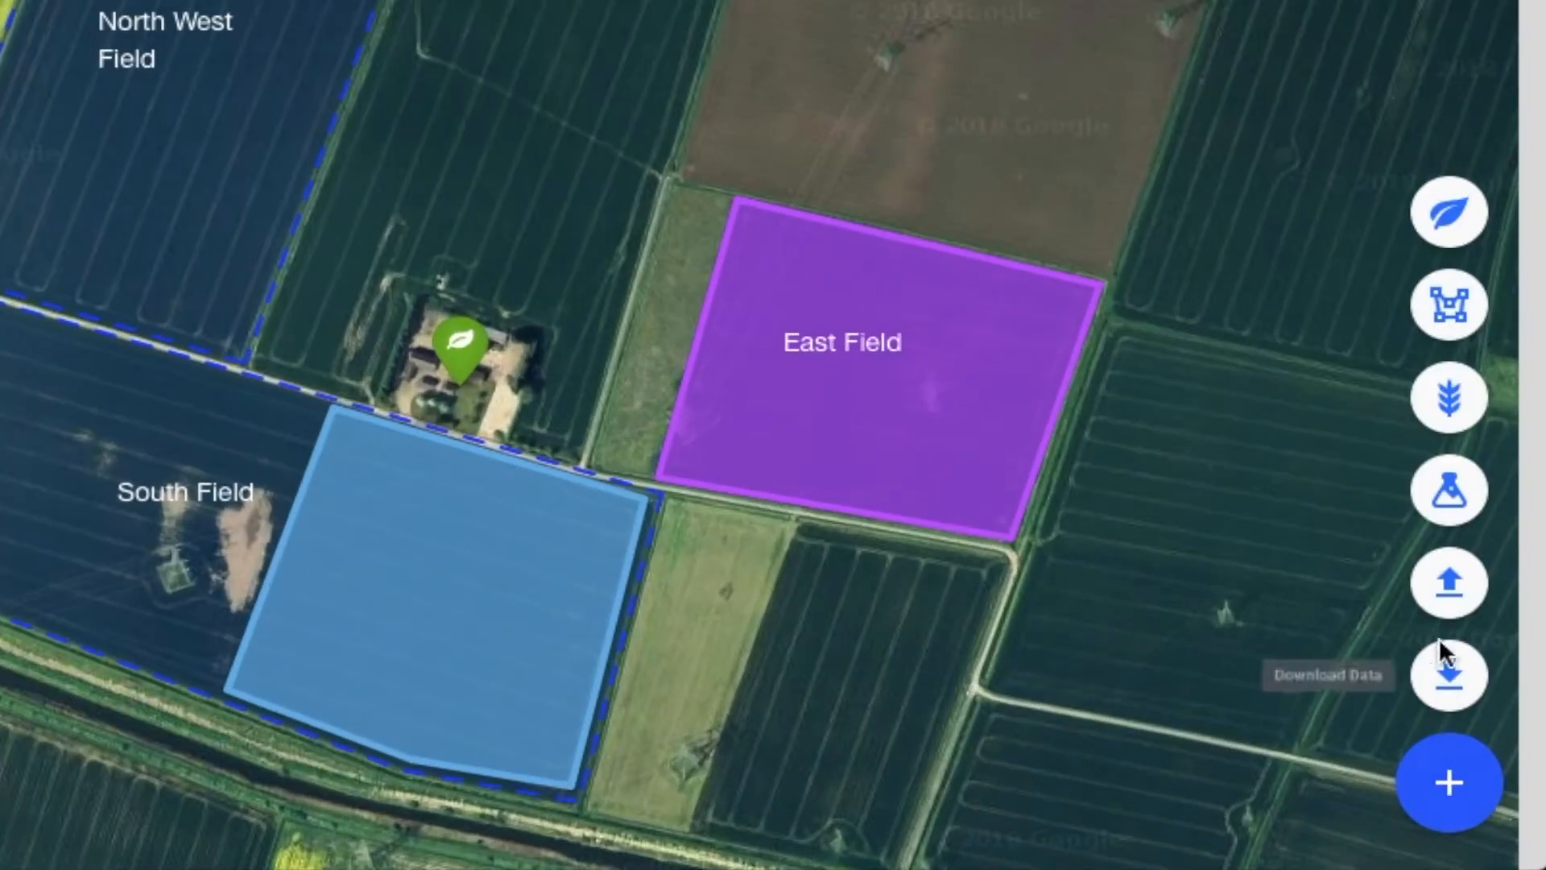
click(1442, 386)
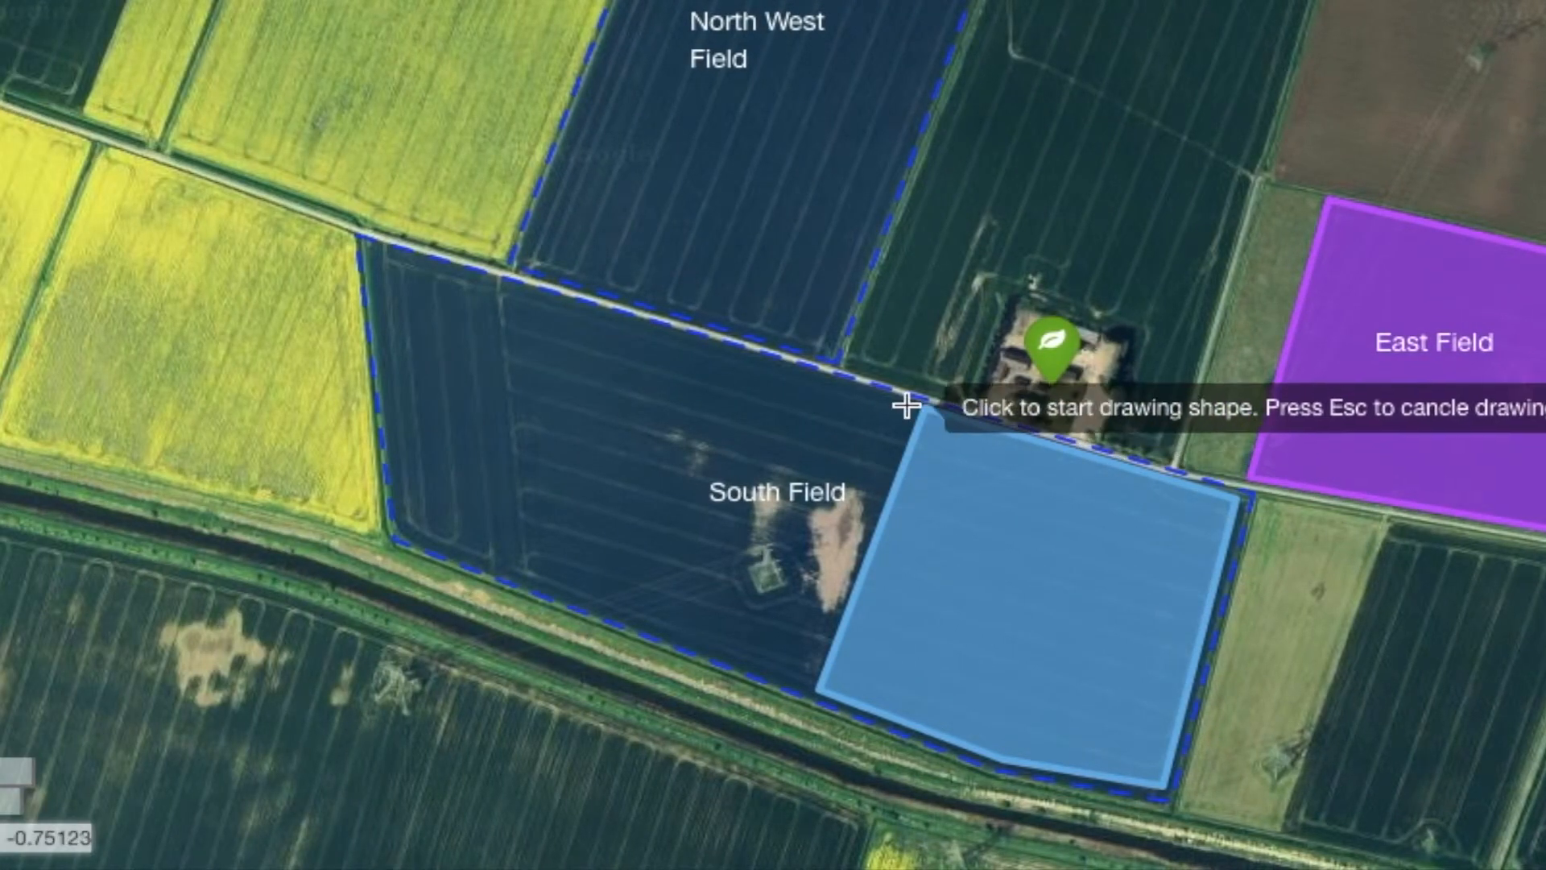
click(310, 402)
click(359, 238)
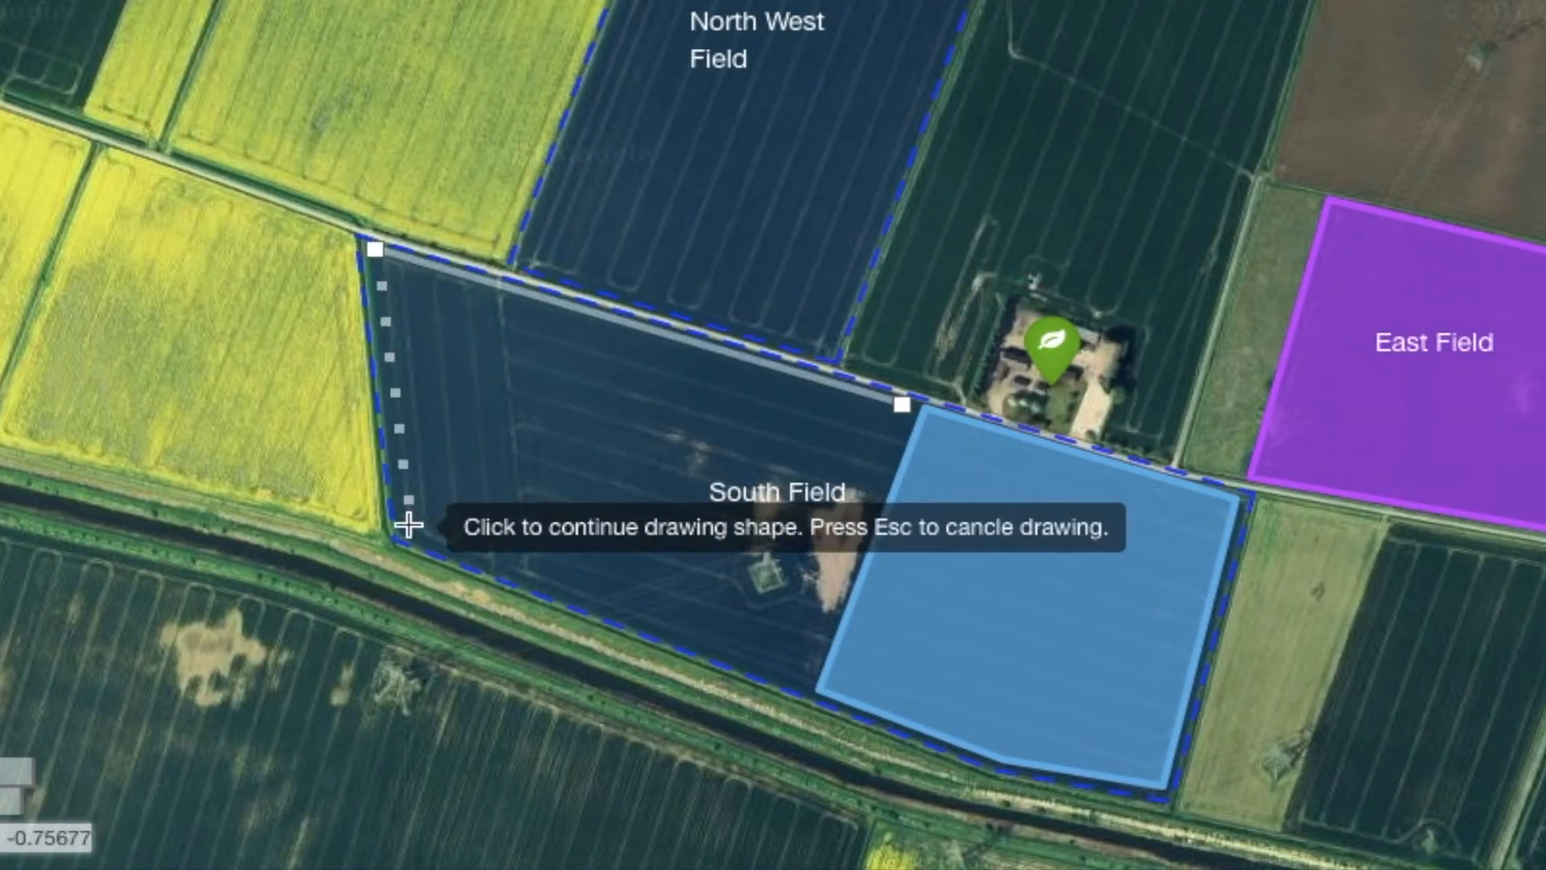
click(392, 538)
click(902, 403)
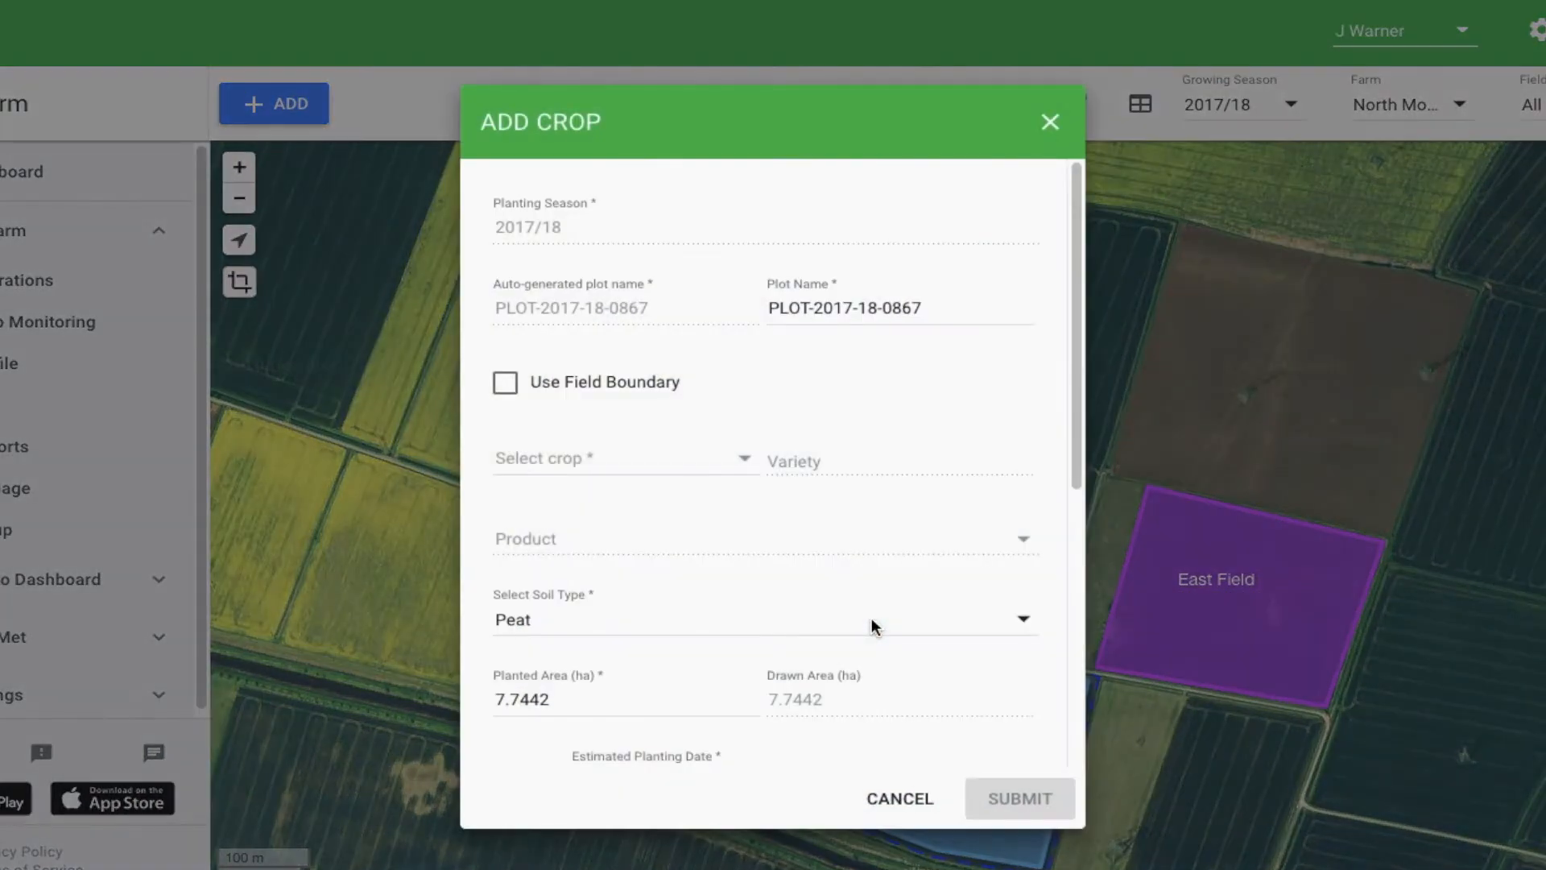
Name the new crop plot South Field Potato Var 2 and set its crop to Potato
drag(953, 315, 678, 304)
text(South Field Potato Var 2)
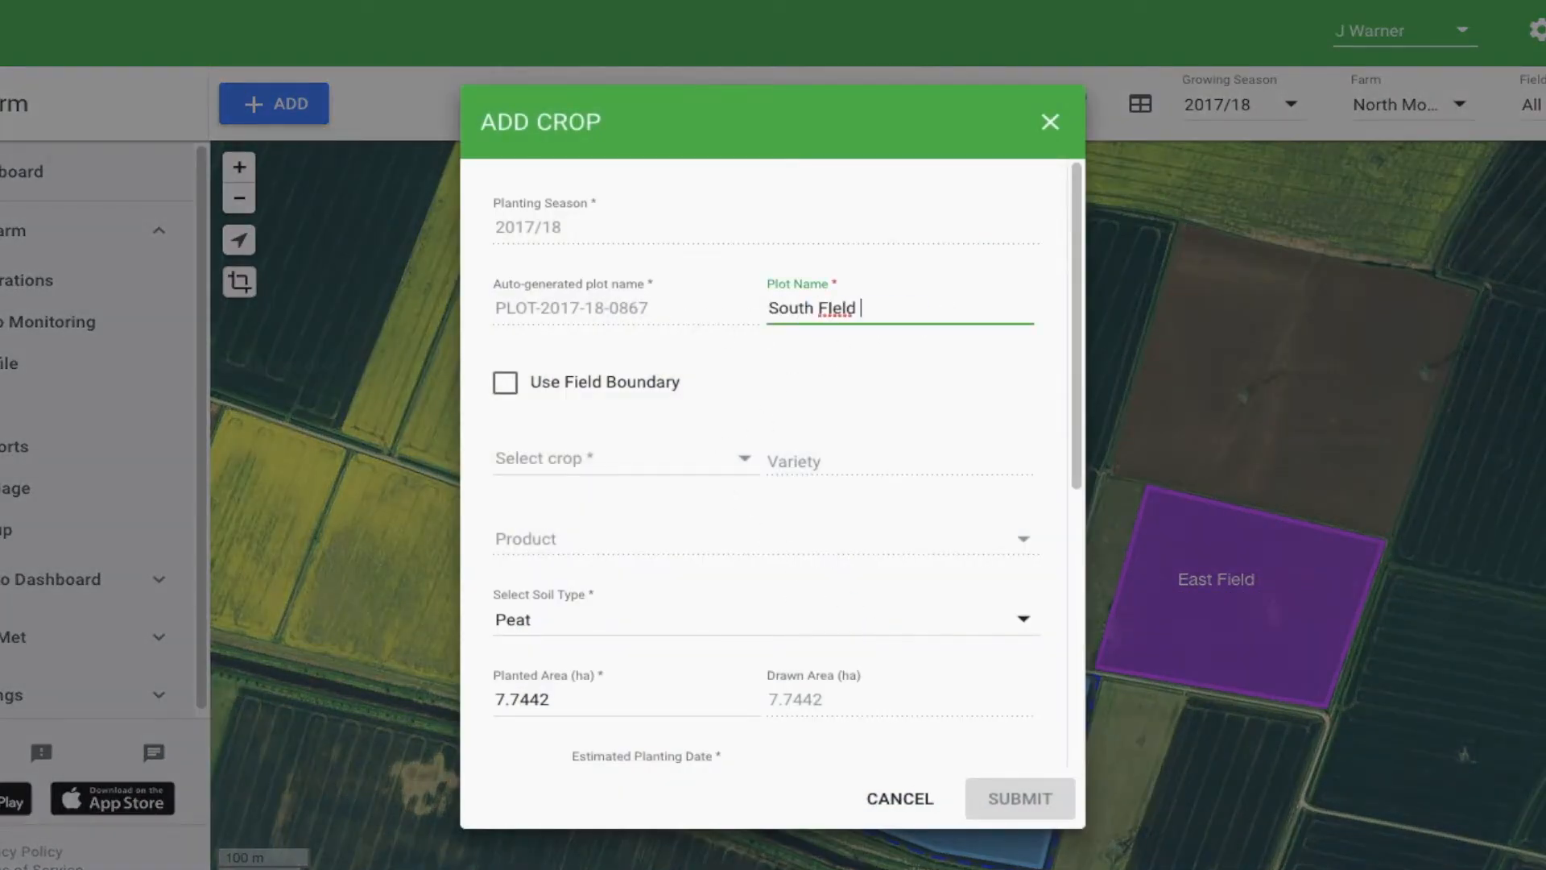
click(744, 451)
drag(797, 393, 779, 541)
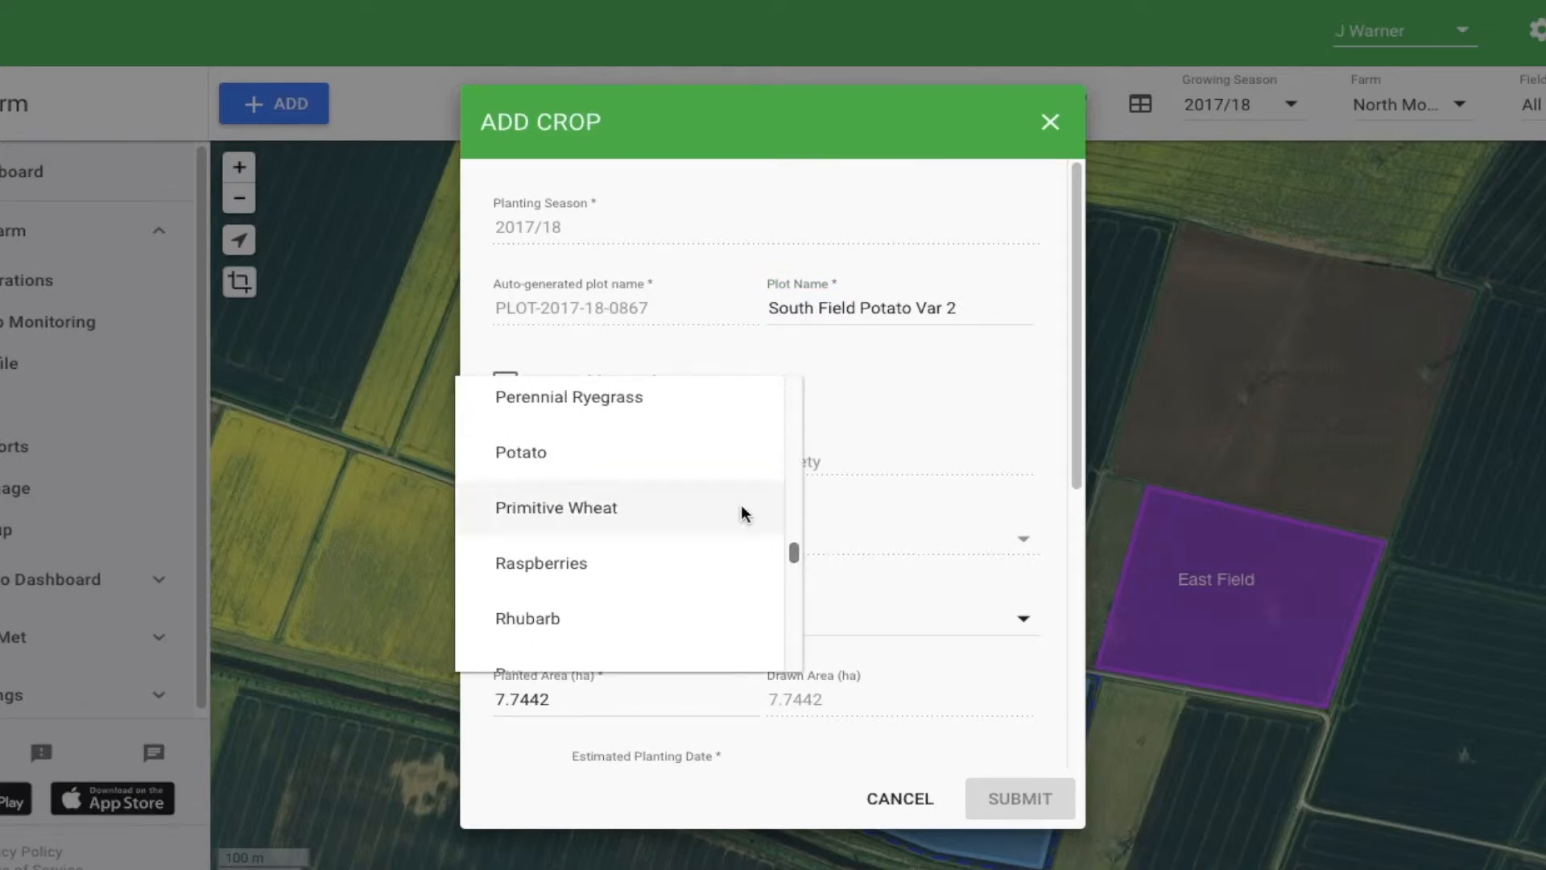
click(745, 456)
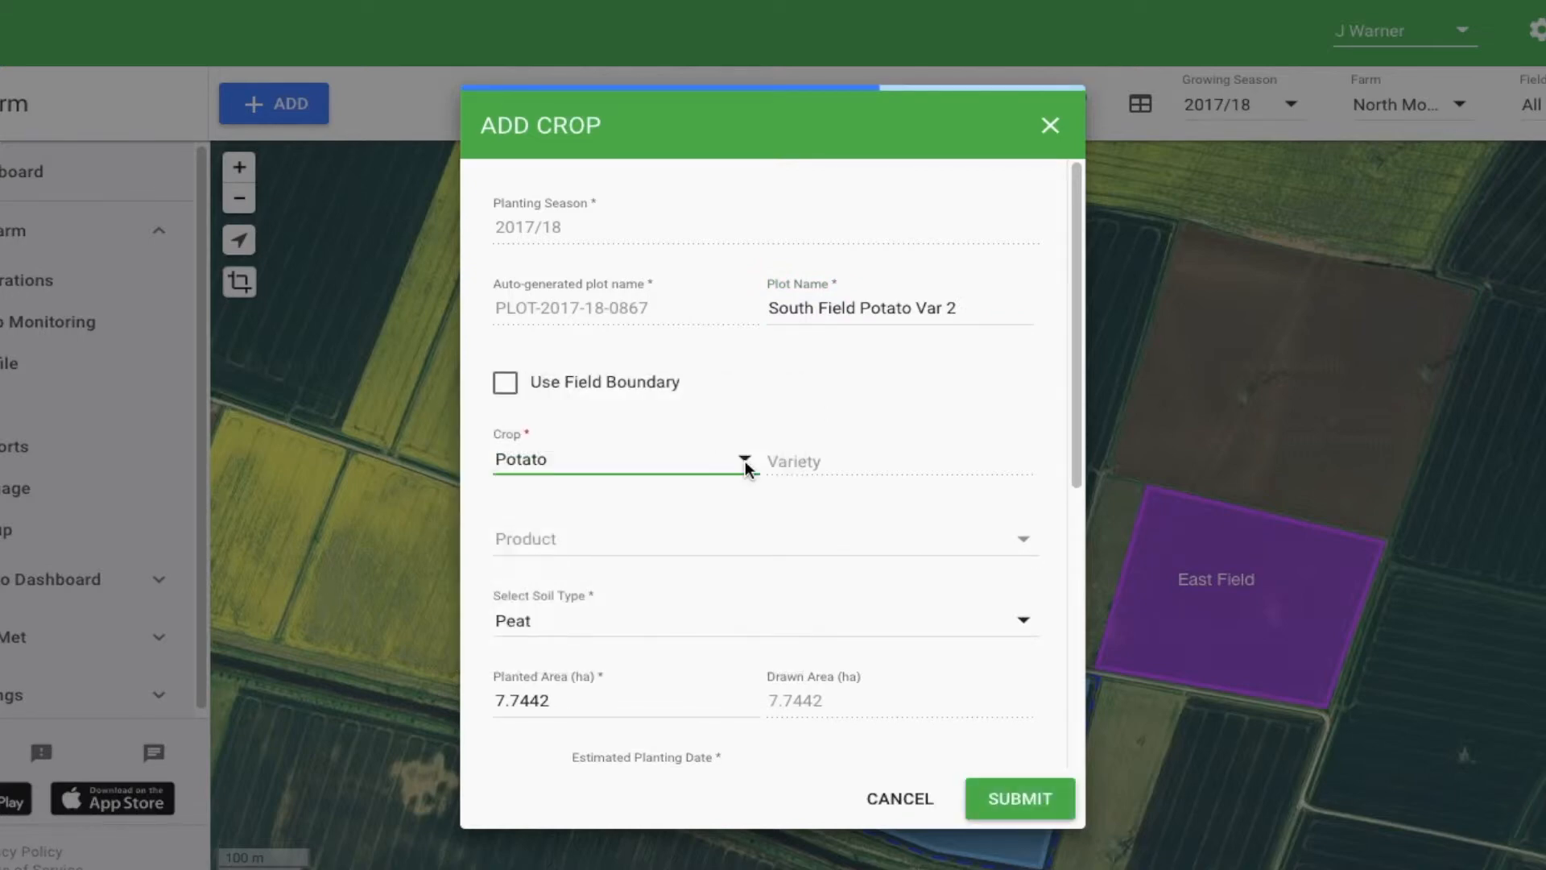
Assign the product Chopin - N/A to the potato crop and submit it
click(771, 533)
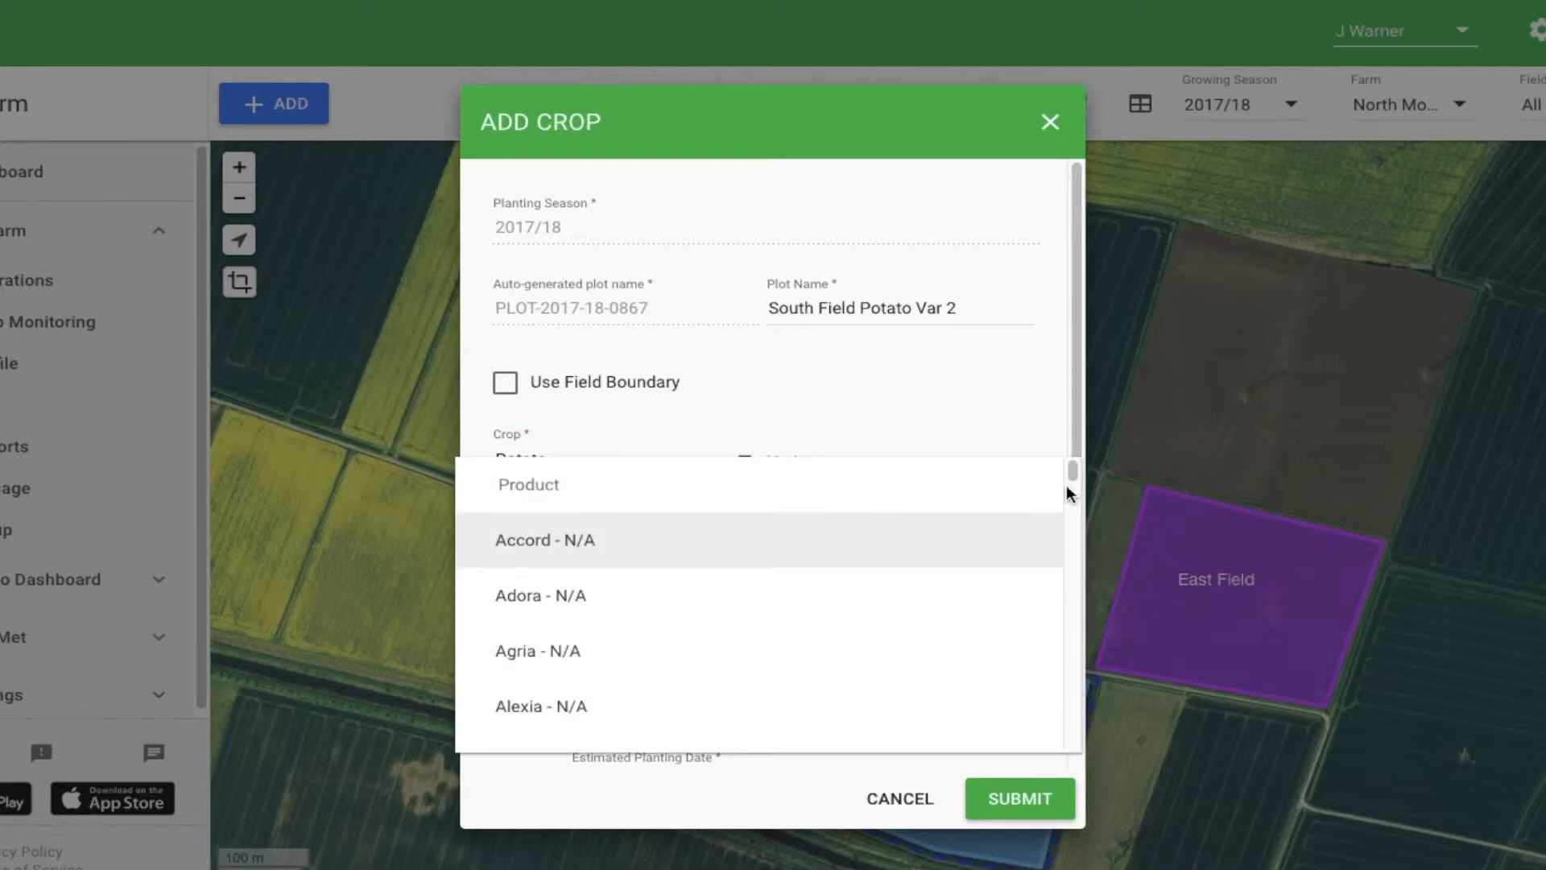
drag(1074, 474, 1073, 521)
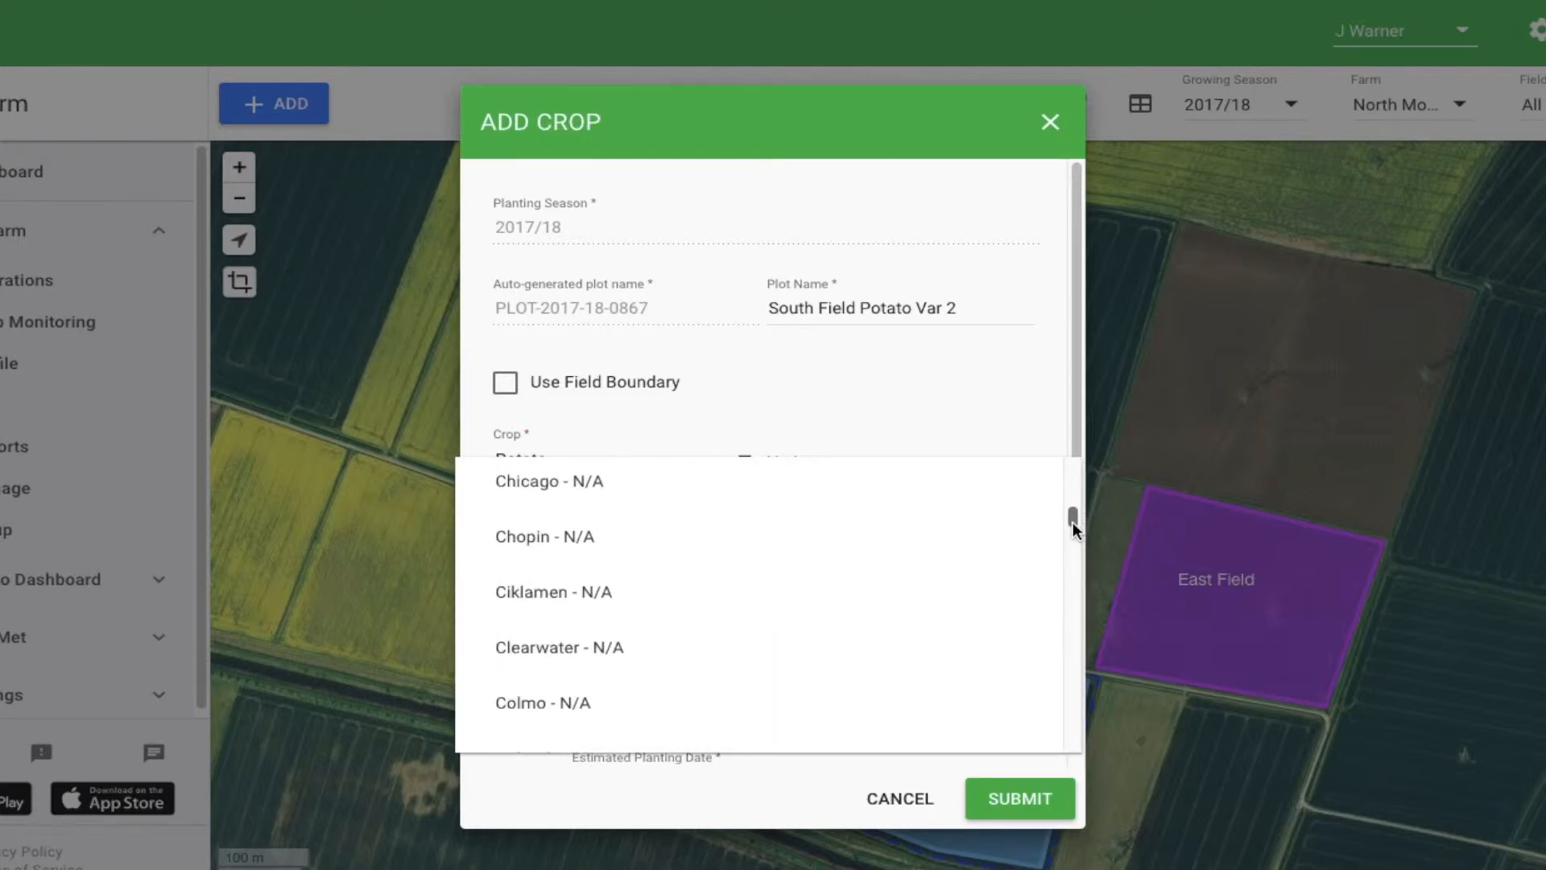
click(924, 533)
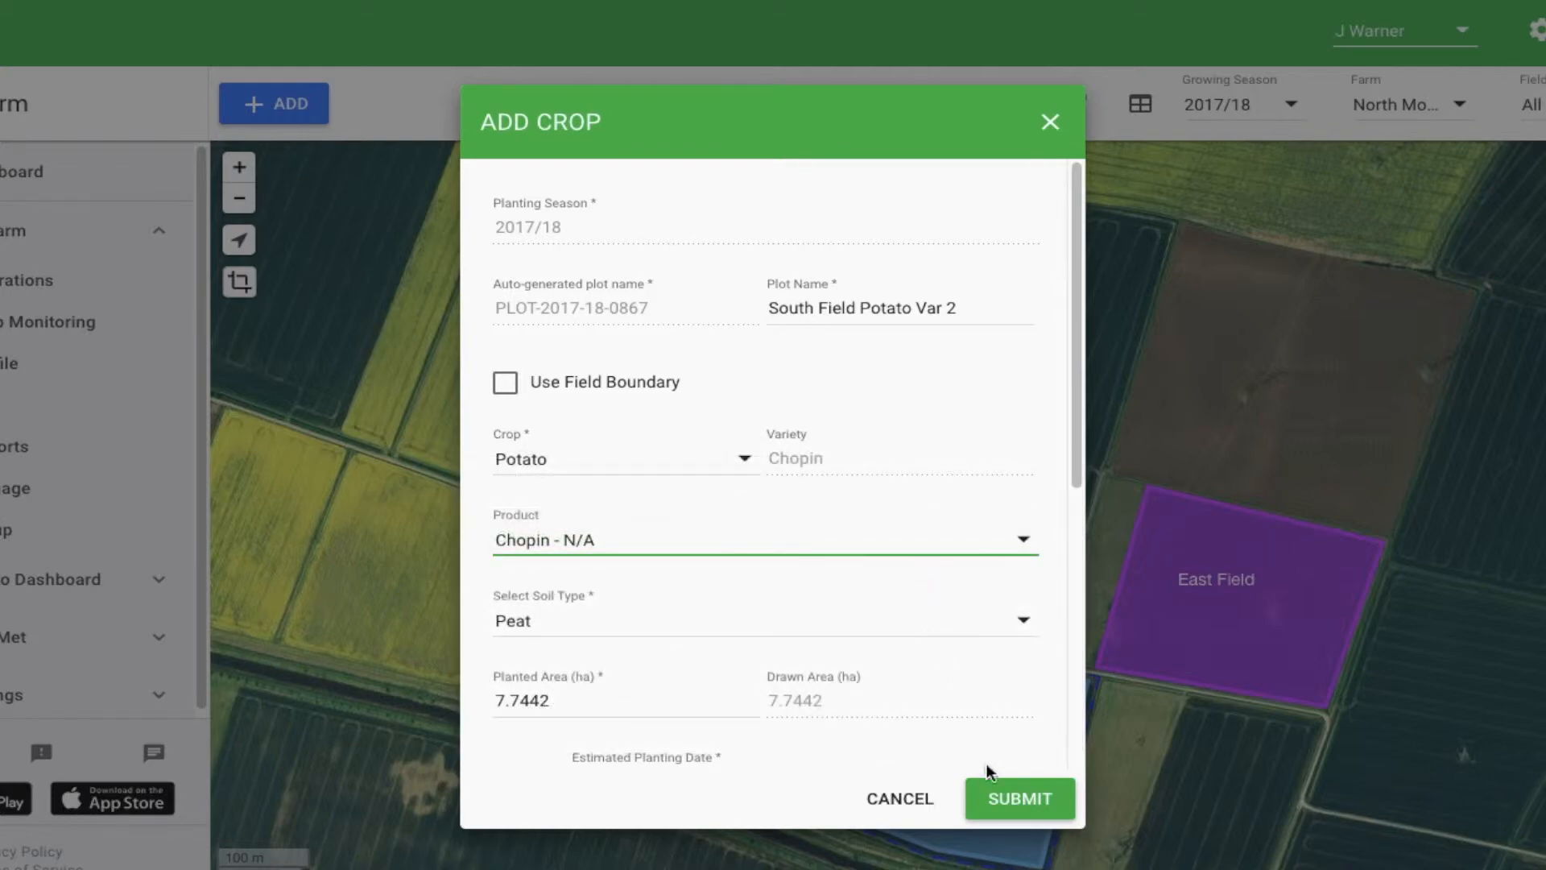
click(1004, 789)
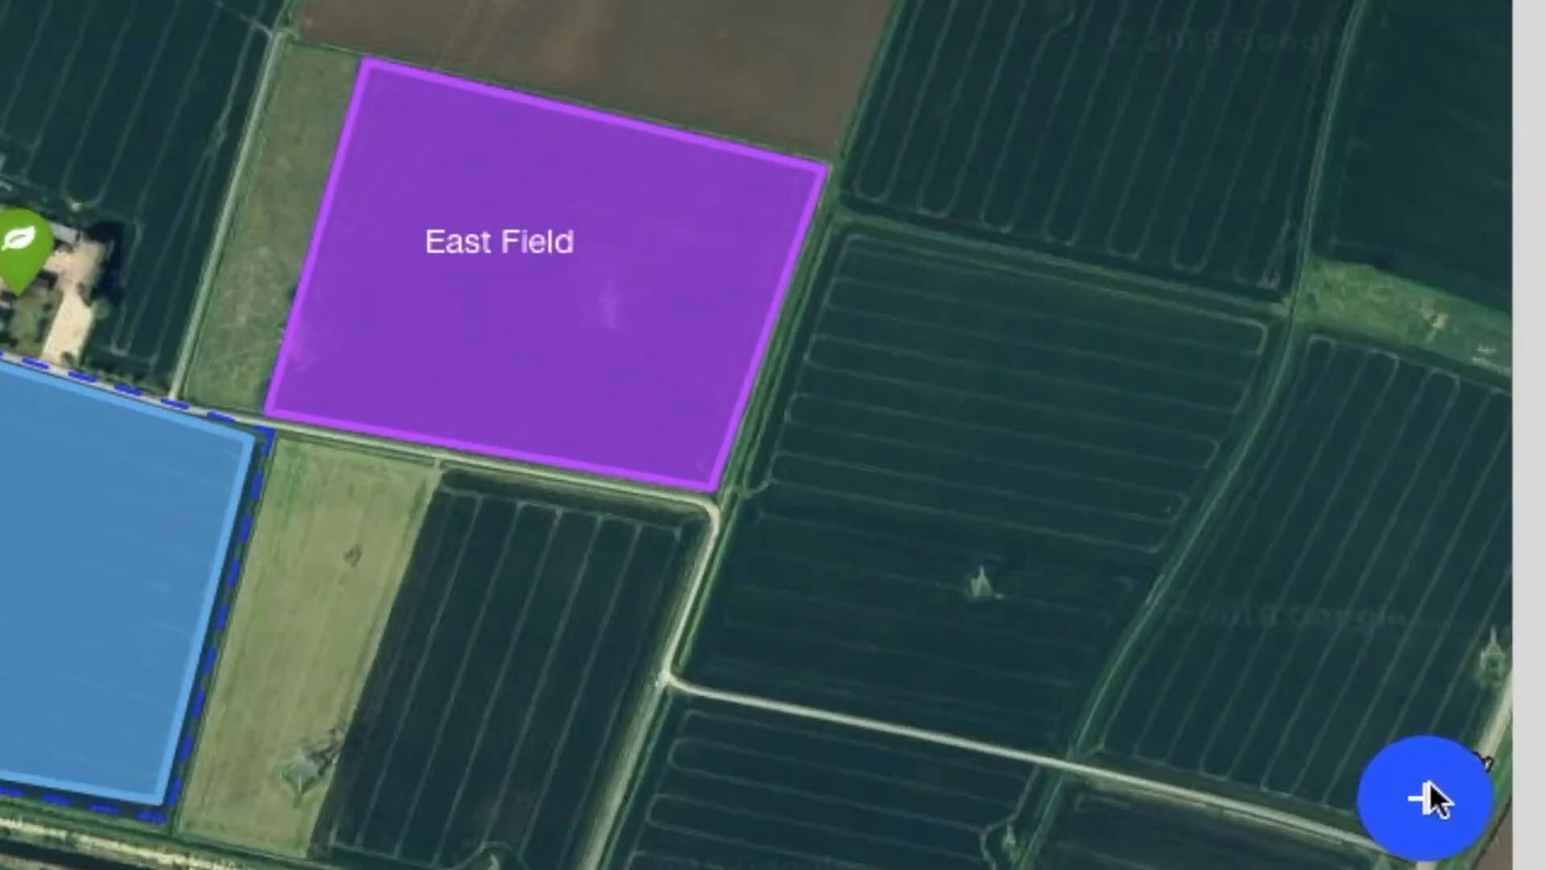
Start a data upload with category Field Boundary, provider ESRI GIS and type ESRI Shape File in Zipped Format
click(1494, 820)
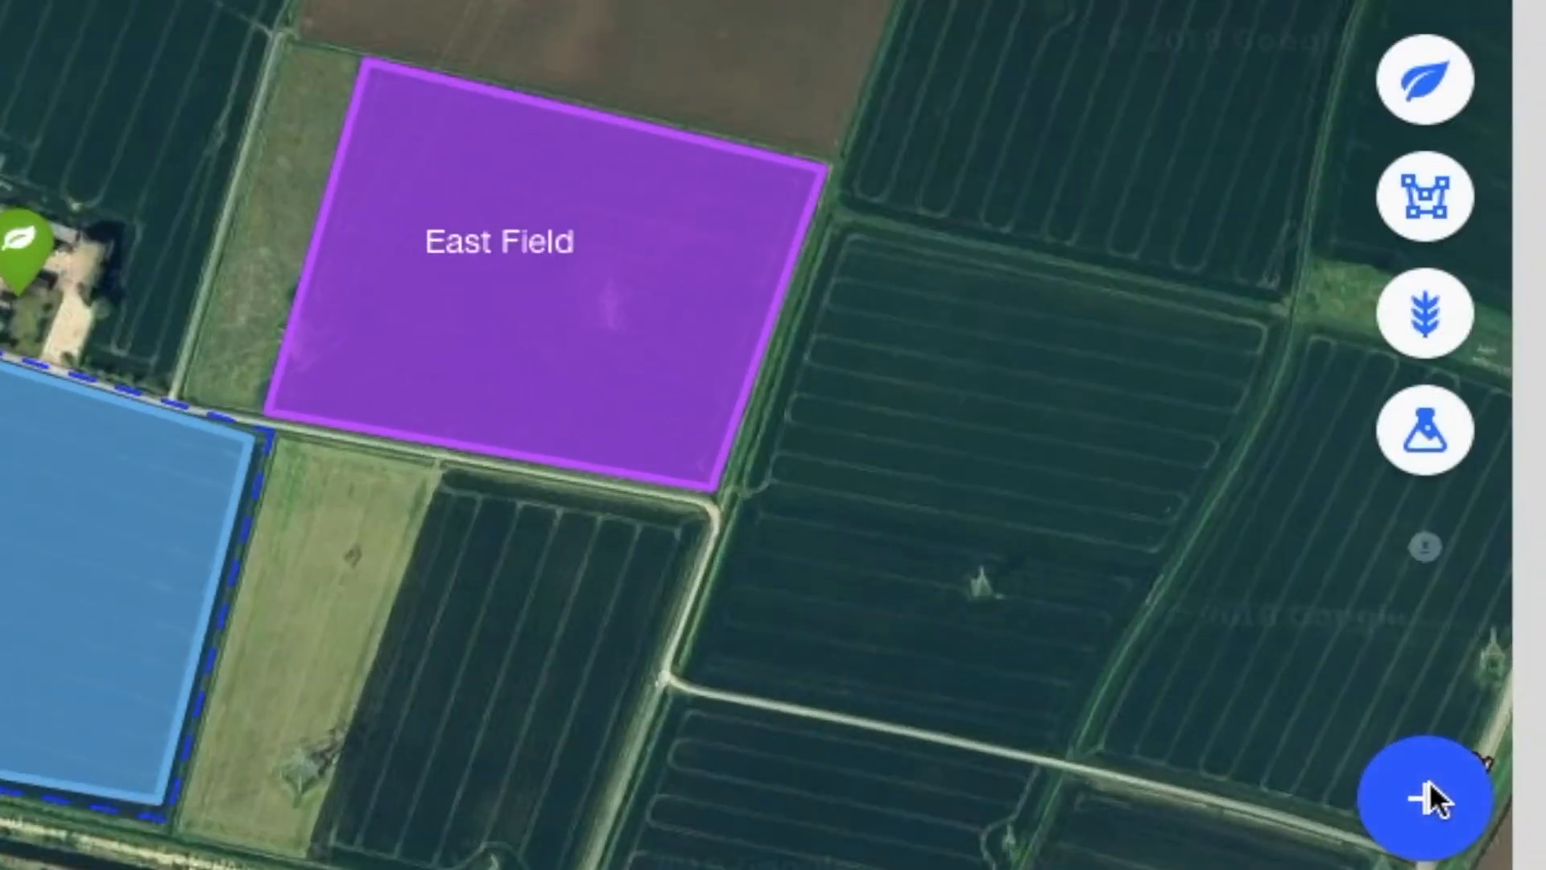
click(1419, 548)
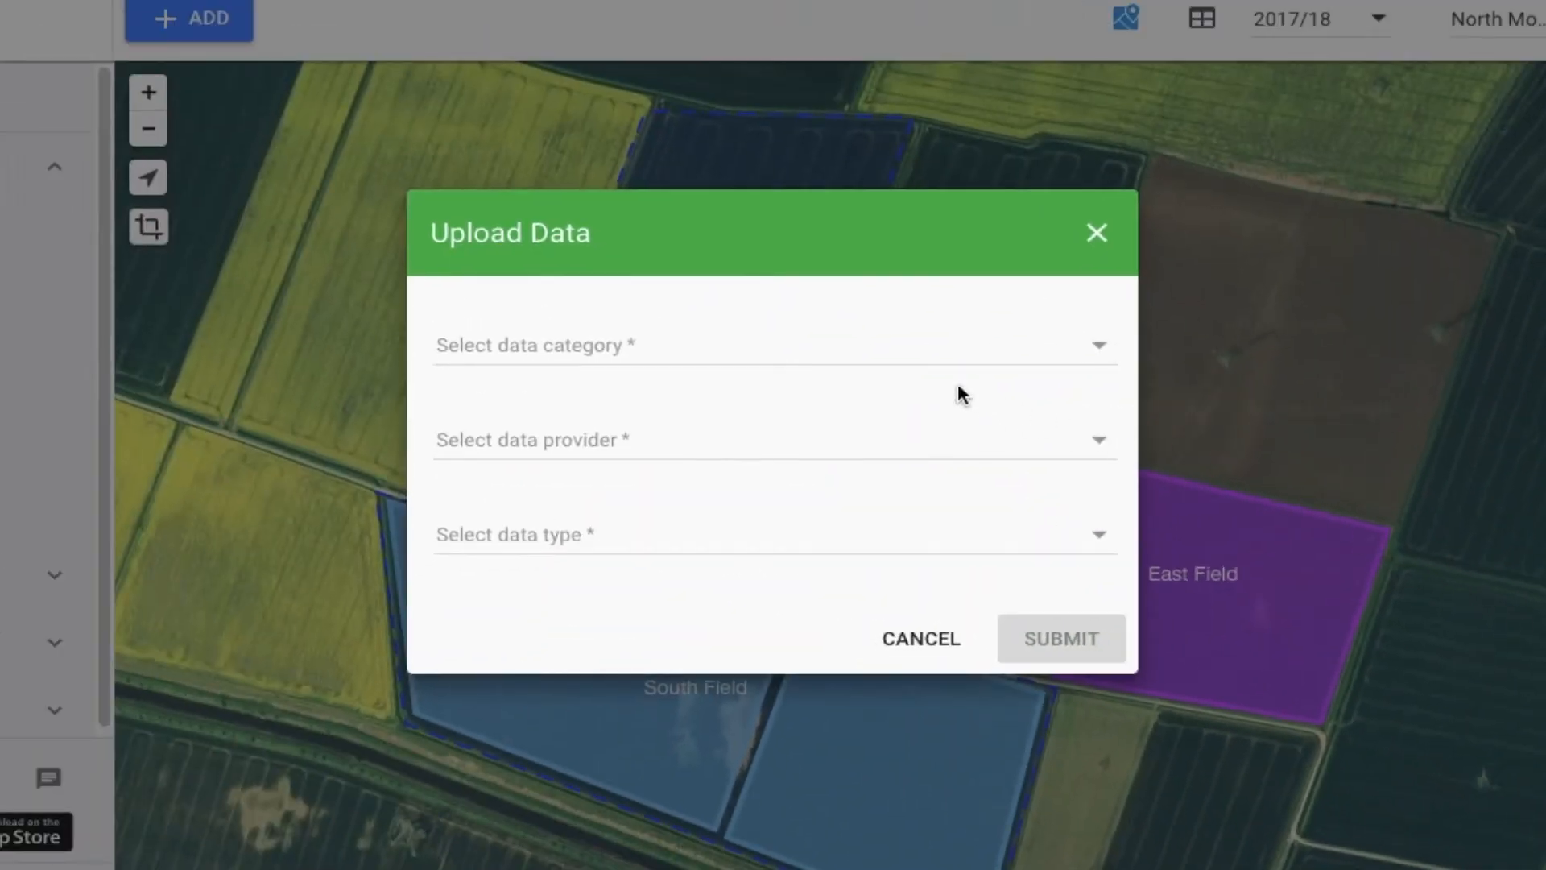
click(779, 338)
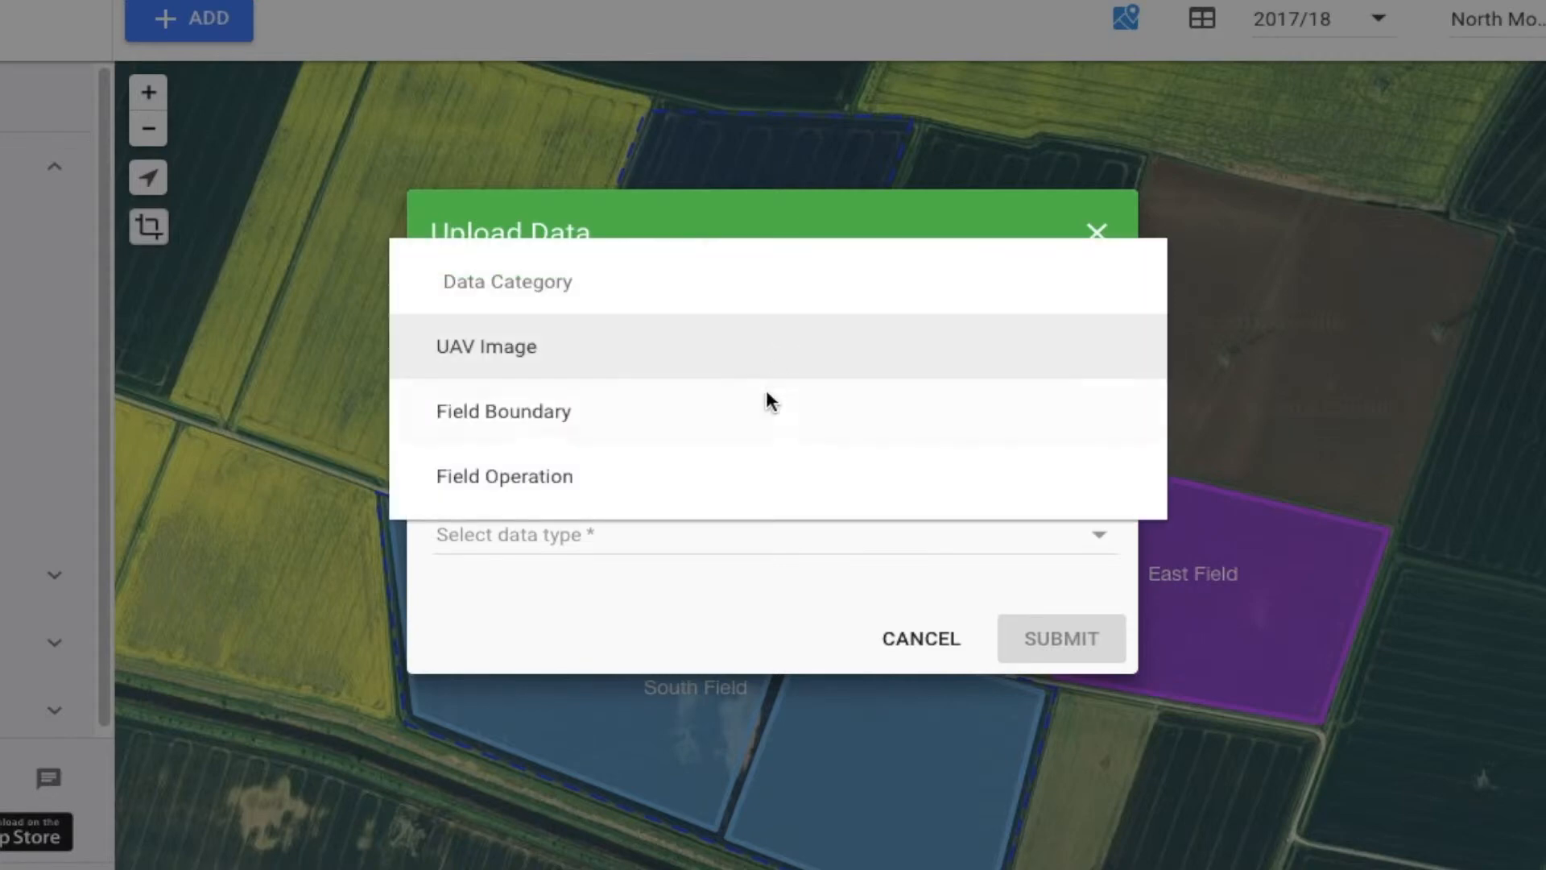
click(767, 420)
click(727, 444)
click(741, 500)
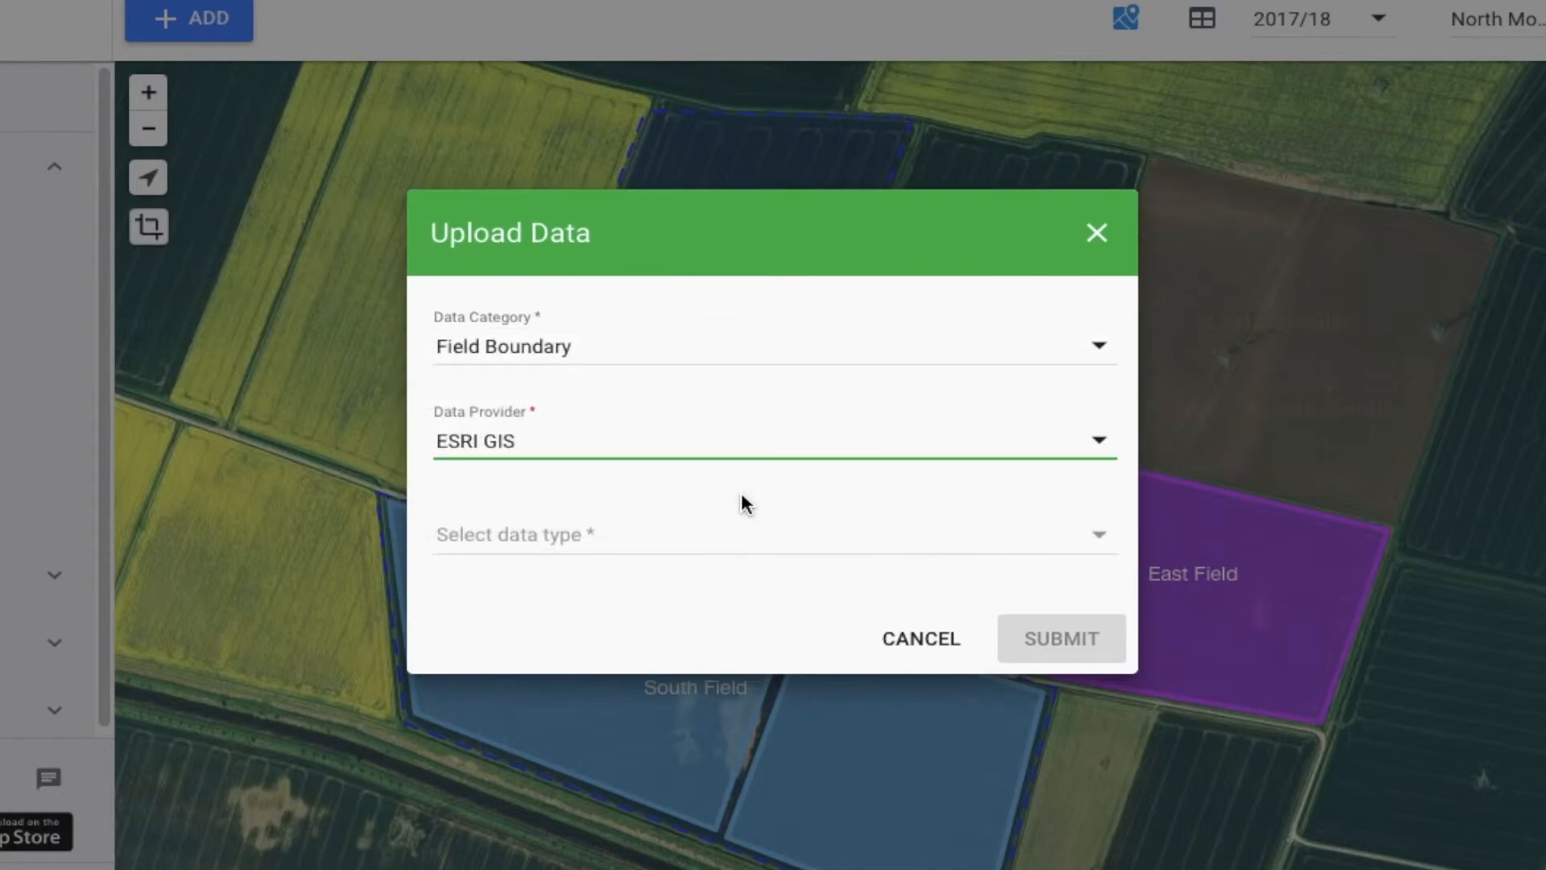
click(727, 537)
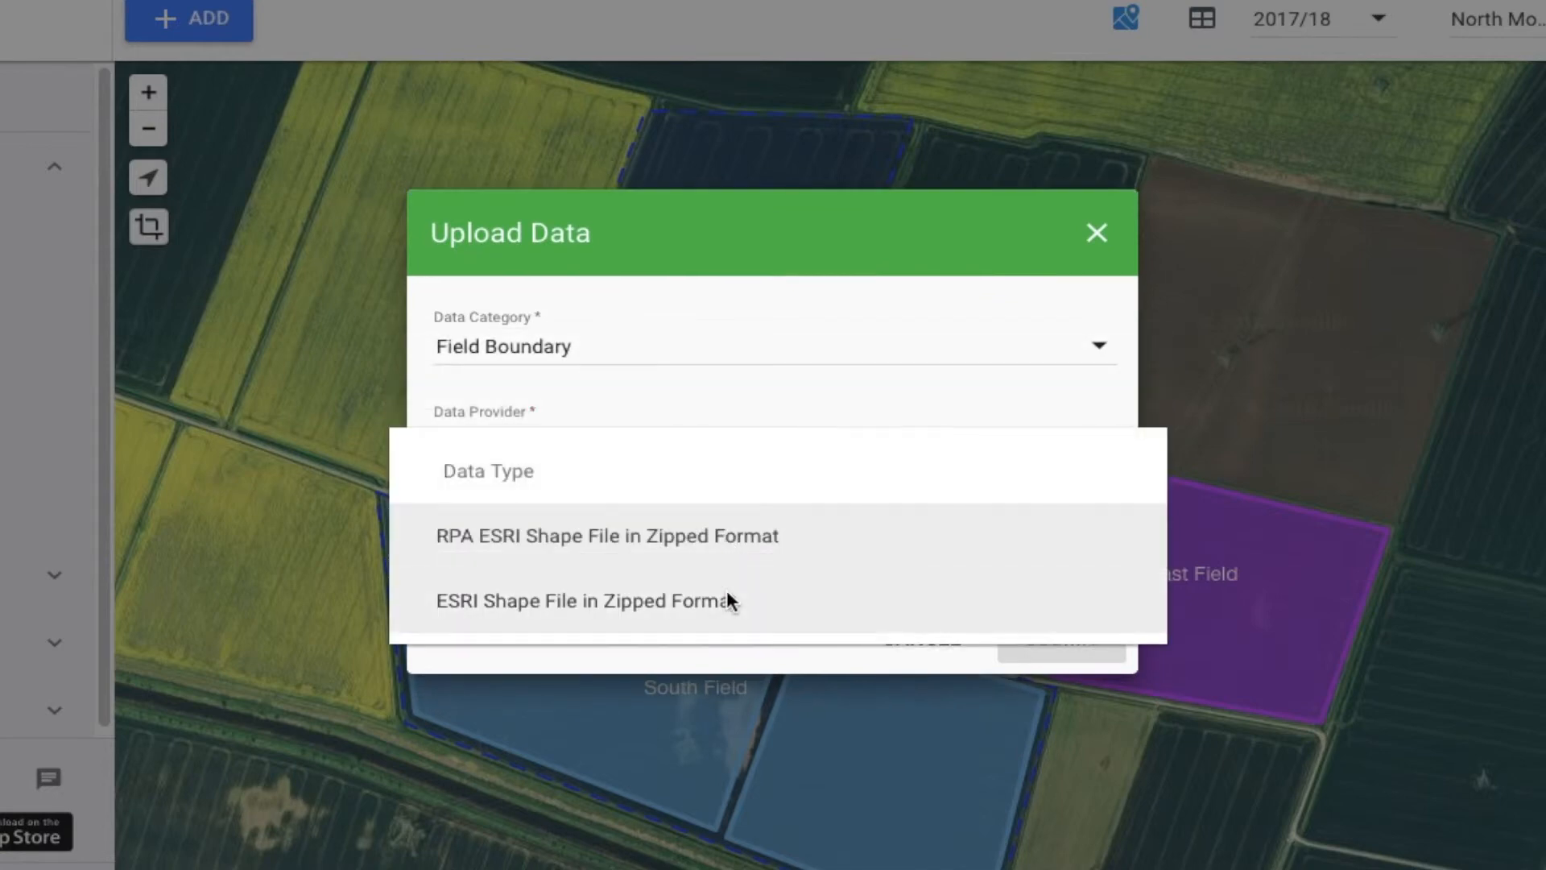
click(728, 601)
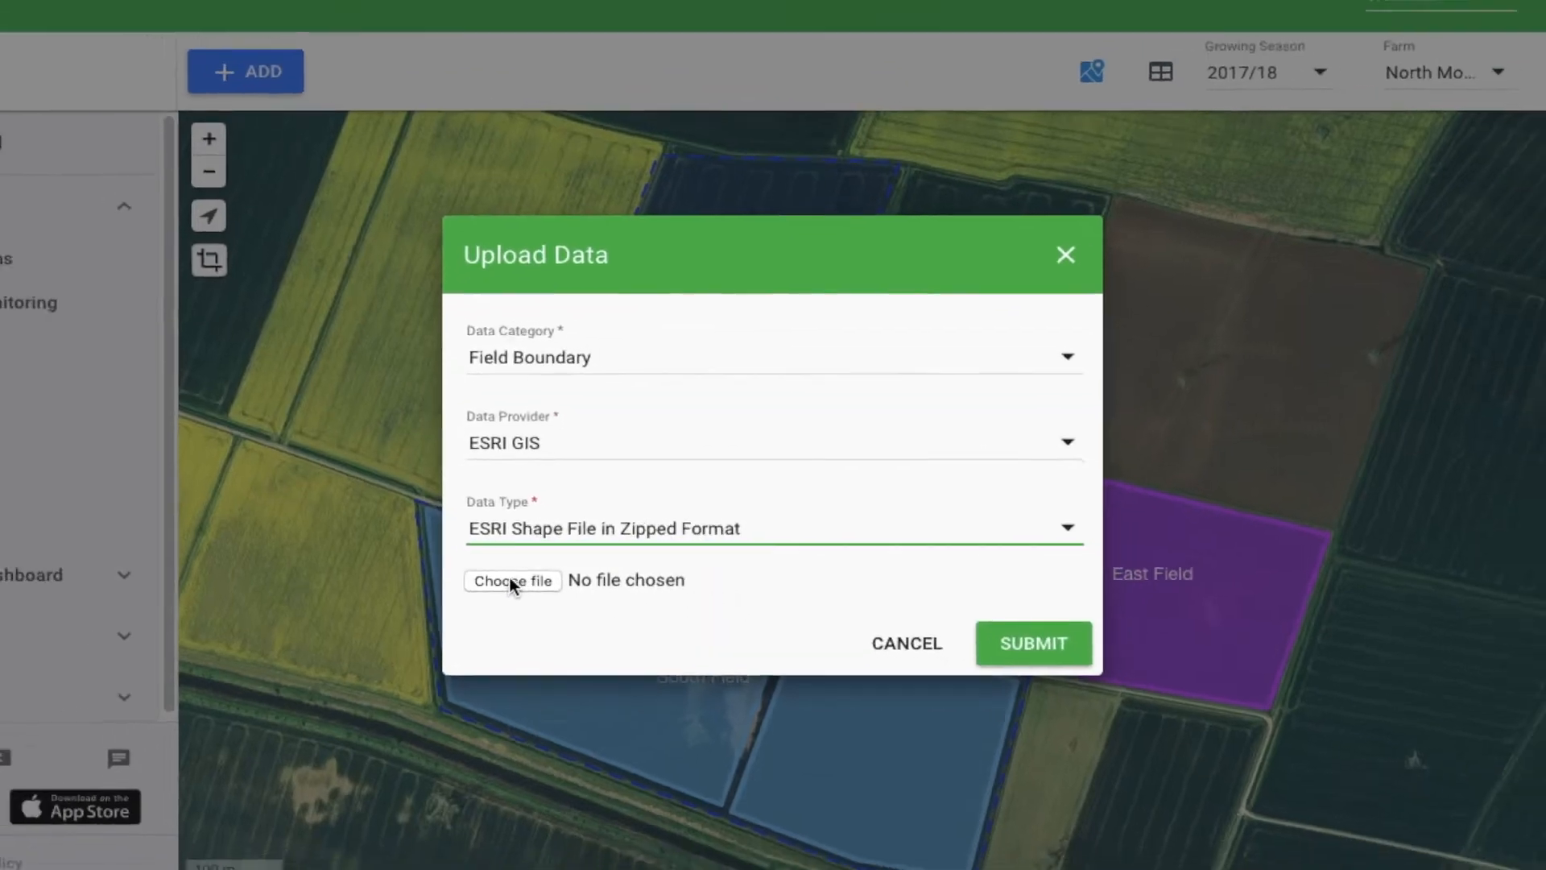
Attach Field Boundaries.zip to the data upload and submit it
click(509, 578)
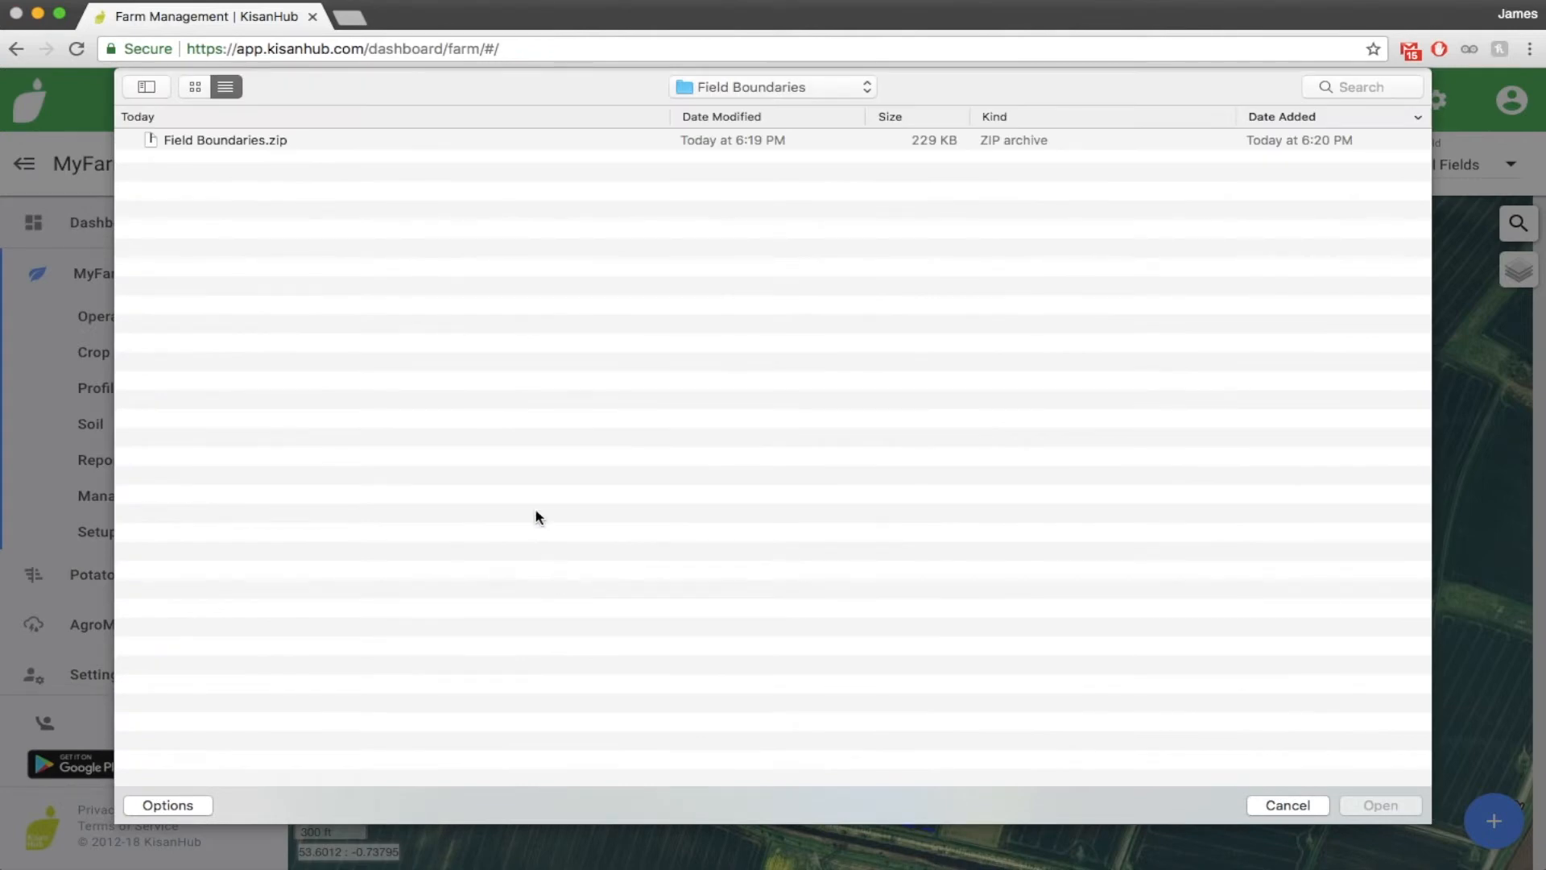
click(332, 140)
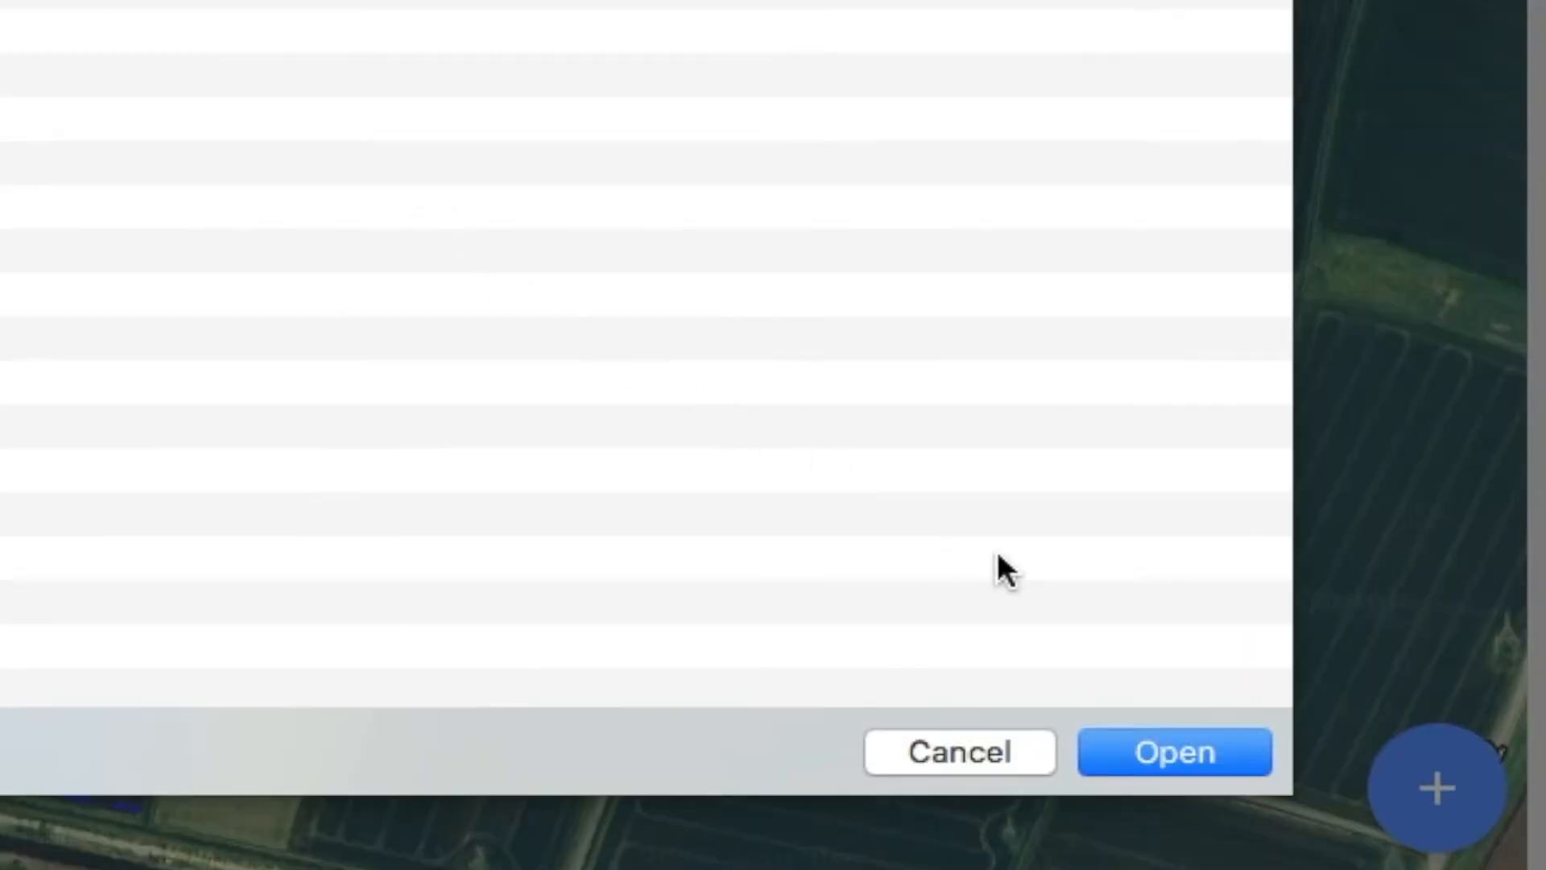
click(1200, 745)
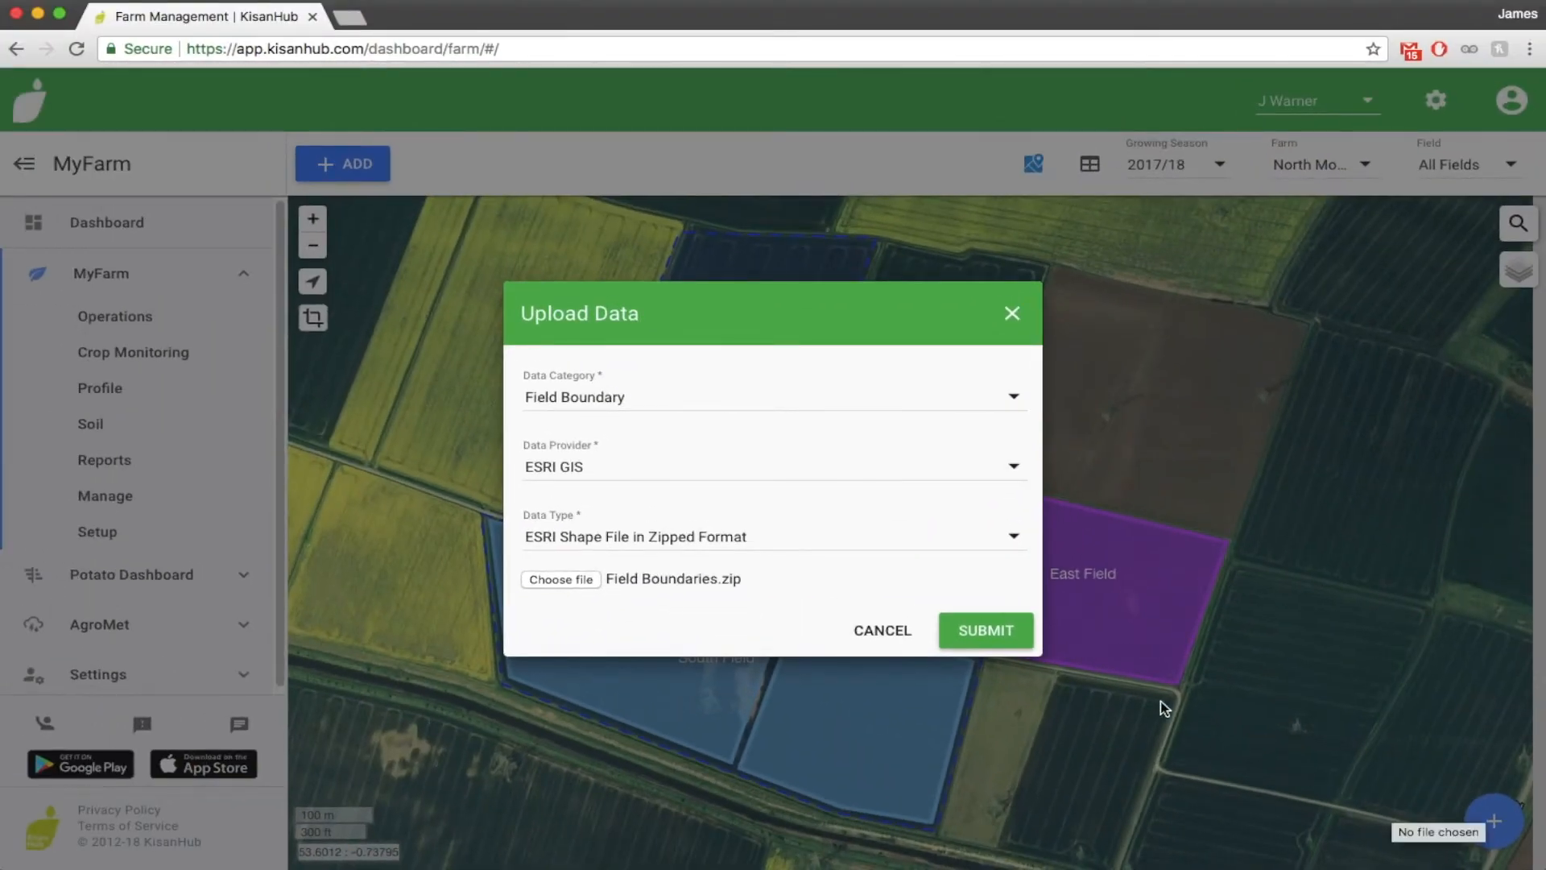
click(984, 632)
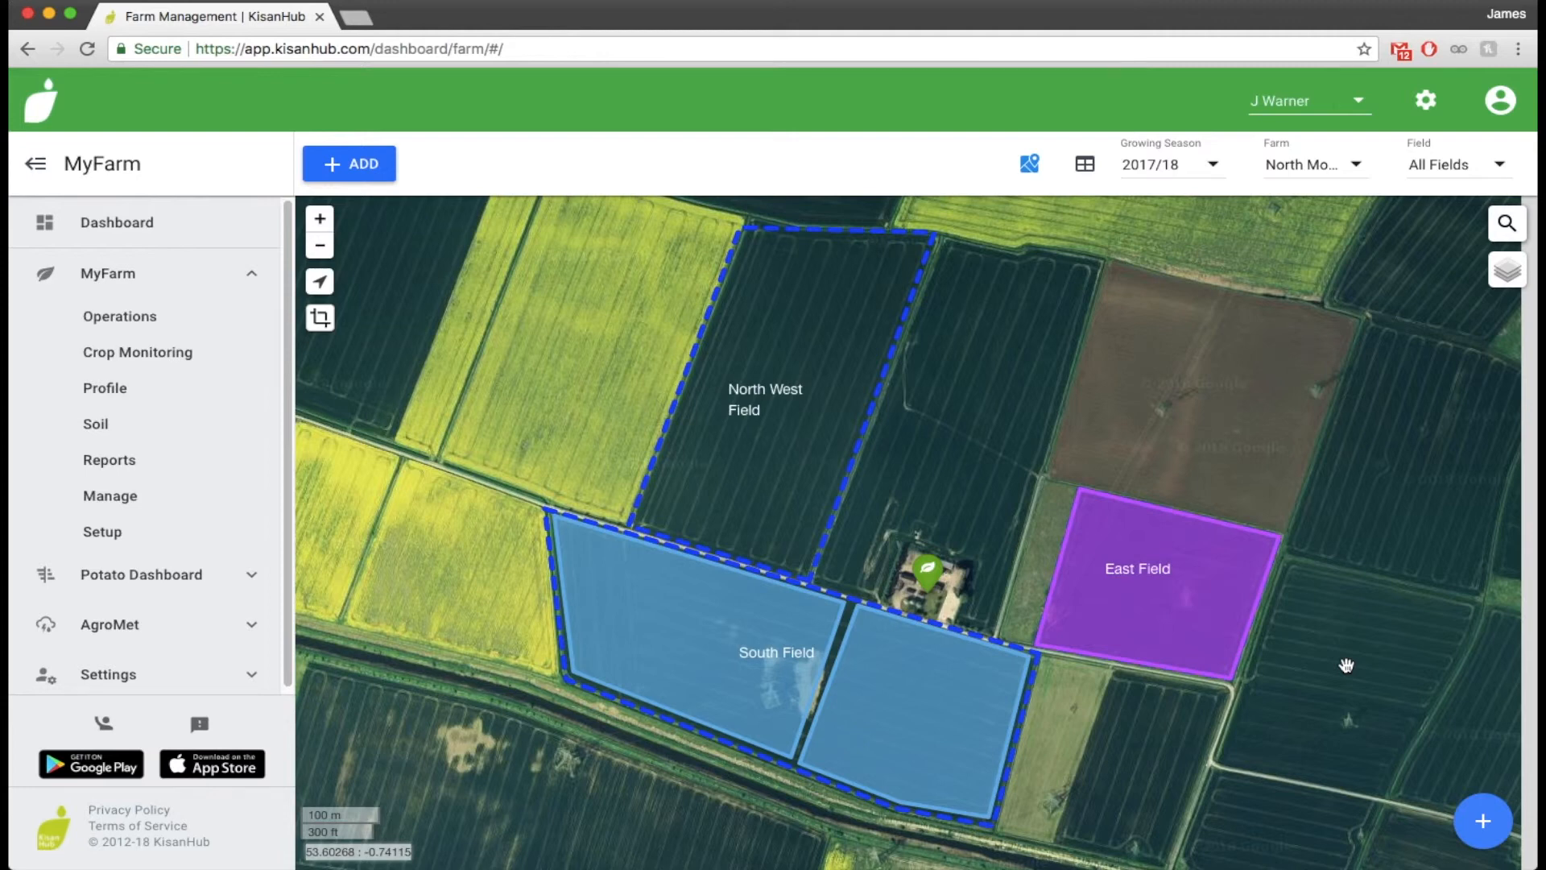
Open the satellite services for the barley crop in East Field
click(1164, 636)
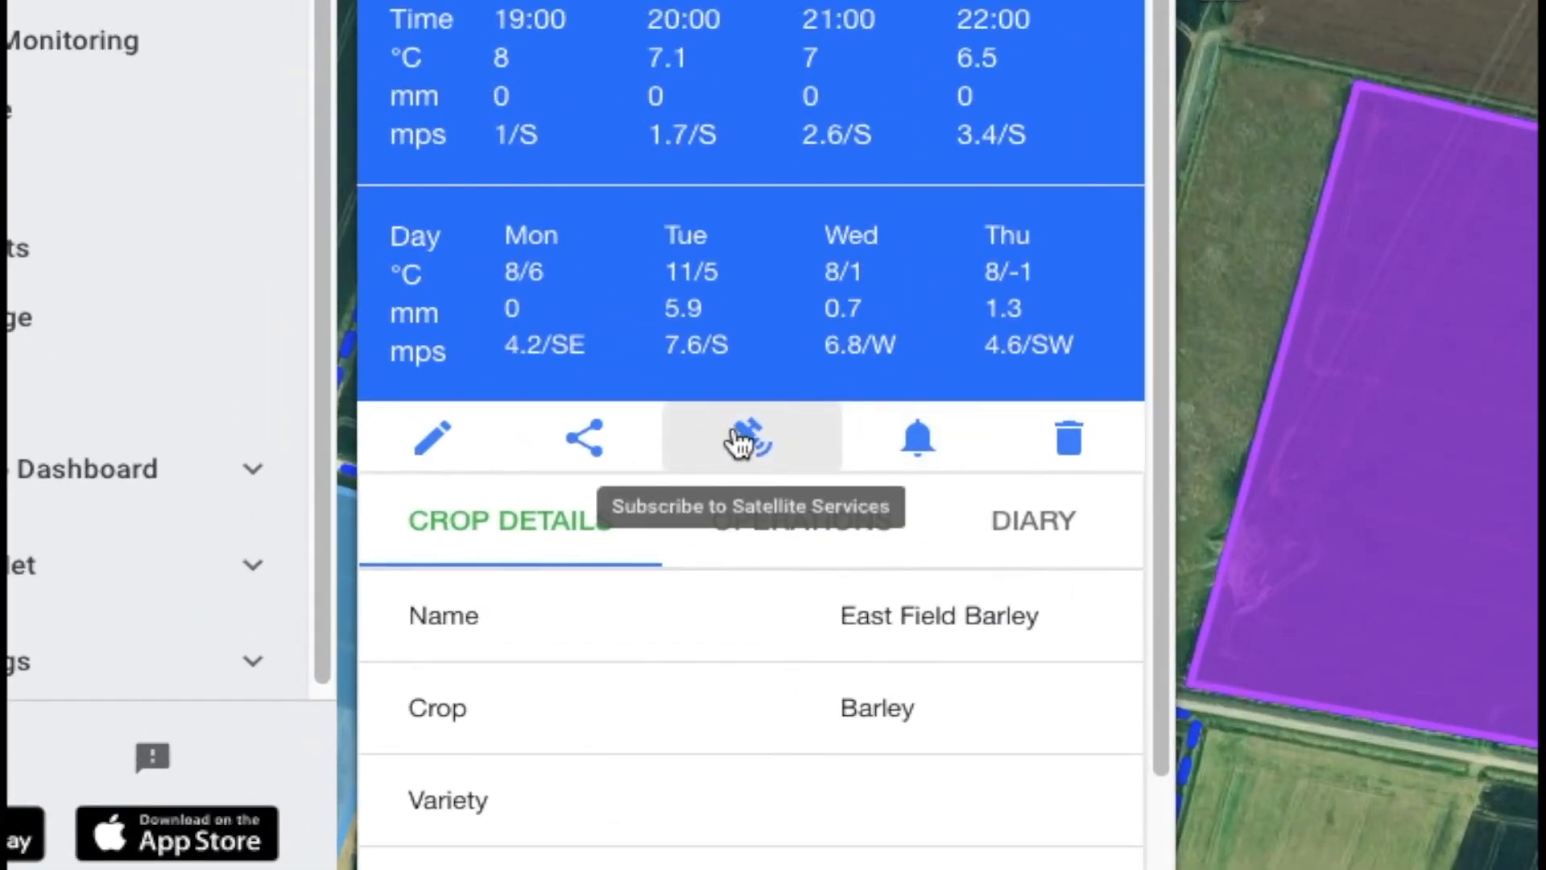
click(737, 439)
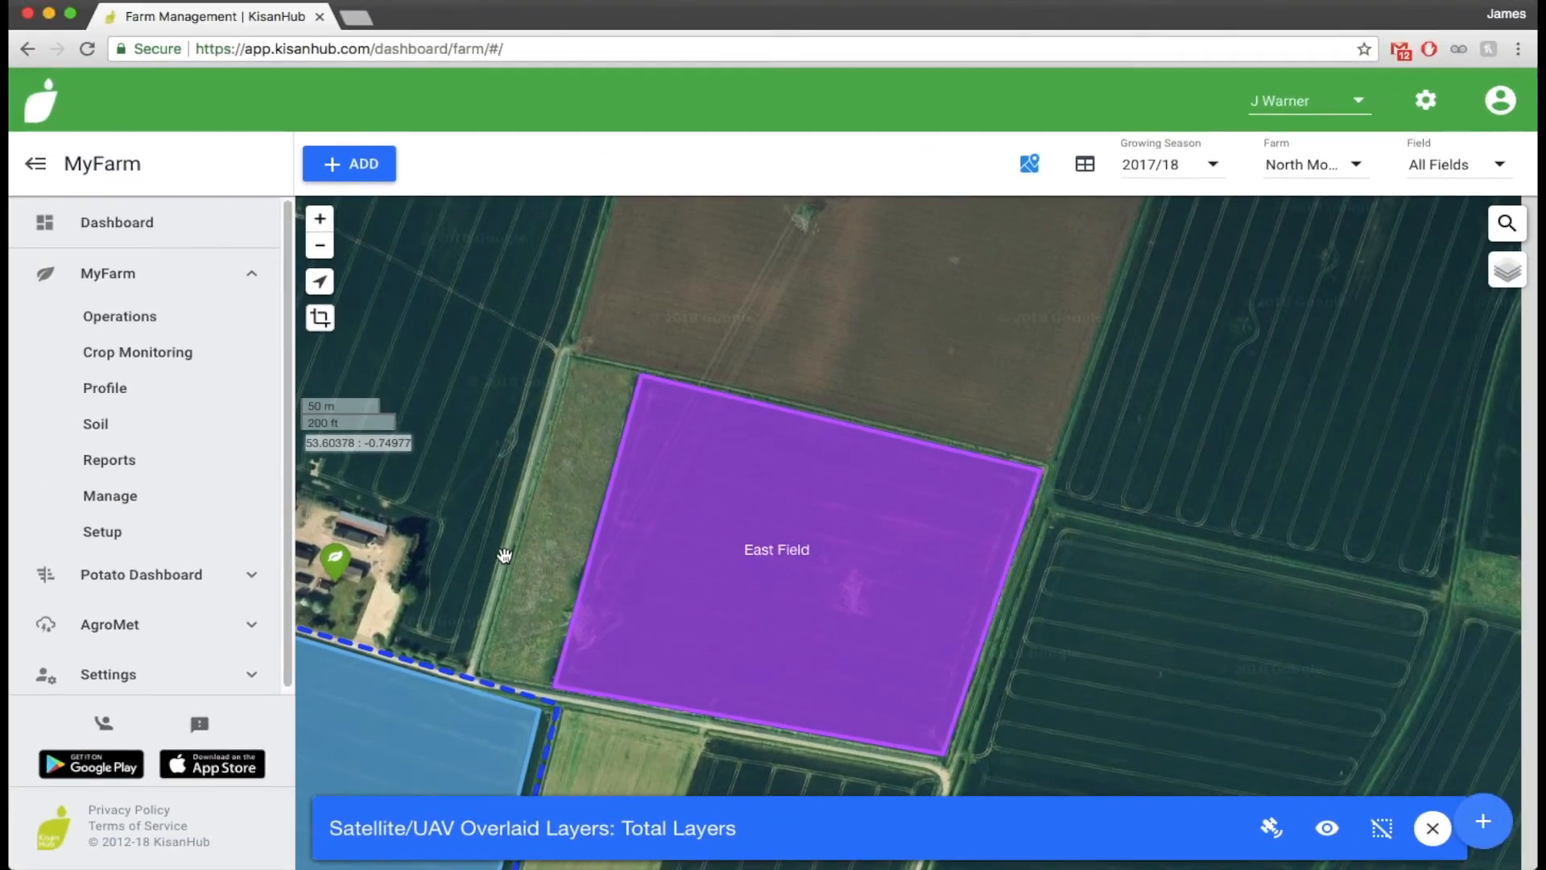
click(750, 609)
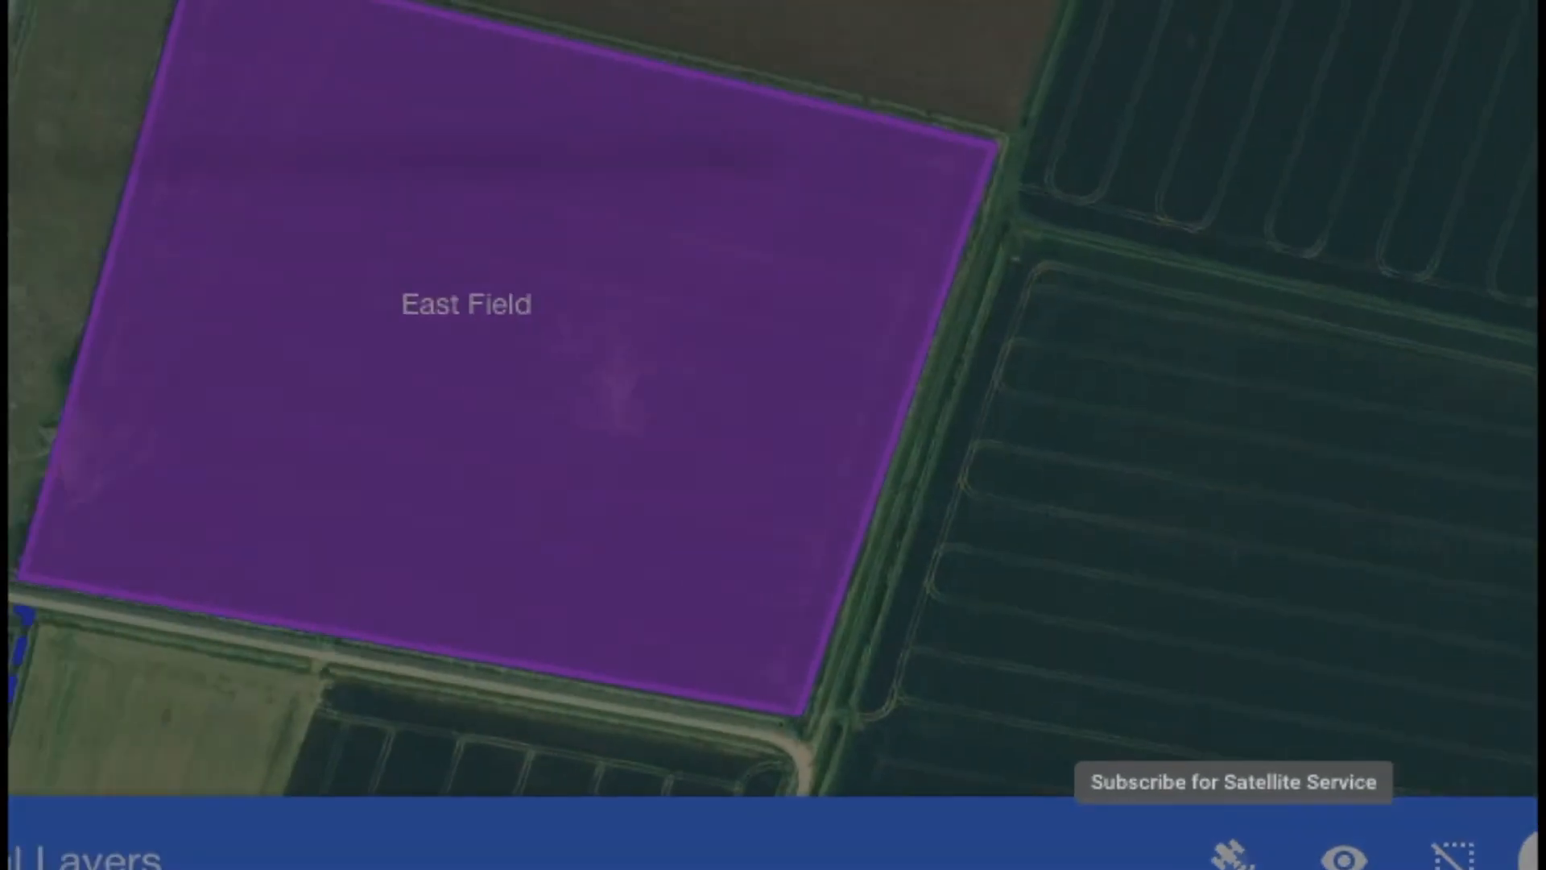
Subscribe the East Field crop to the USGS Landsat 8 NDVI service with start date 27/03/2018
click(916, 815)
click(1157, 281)
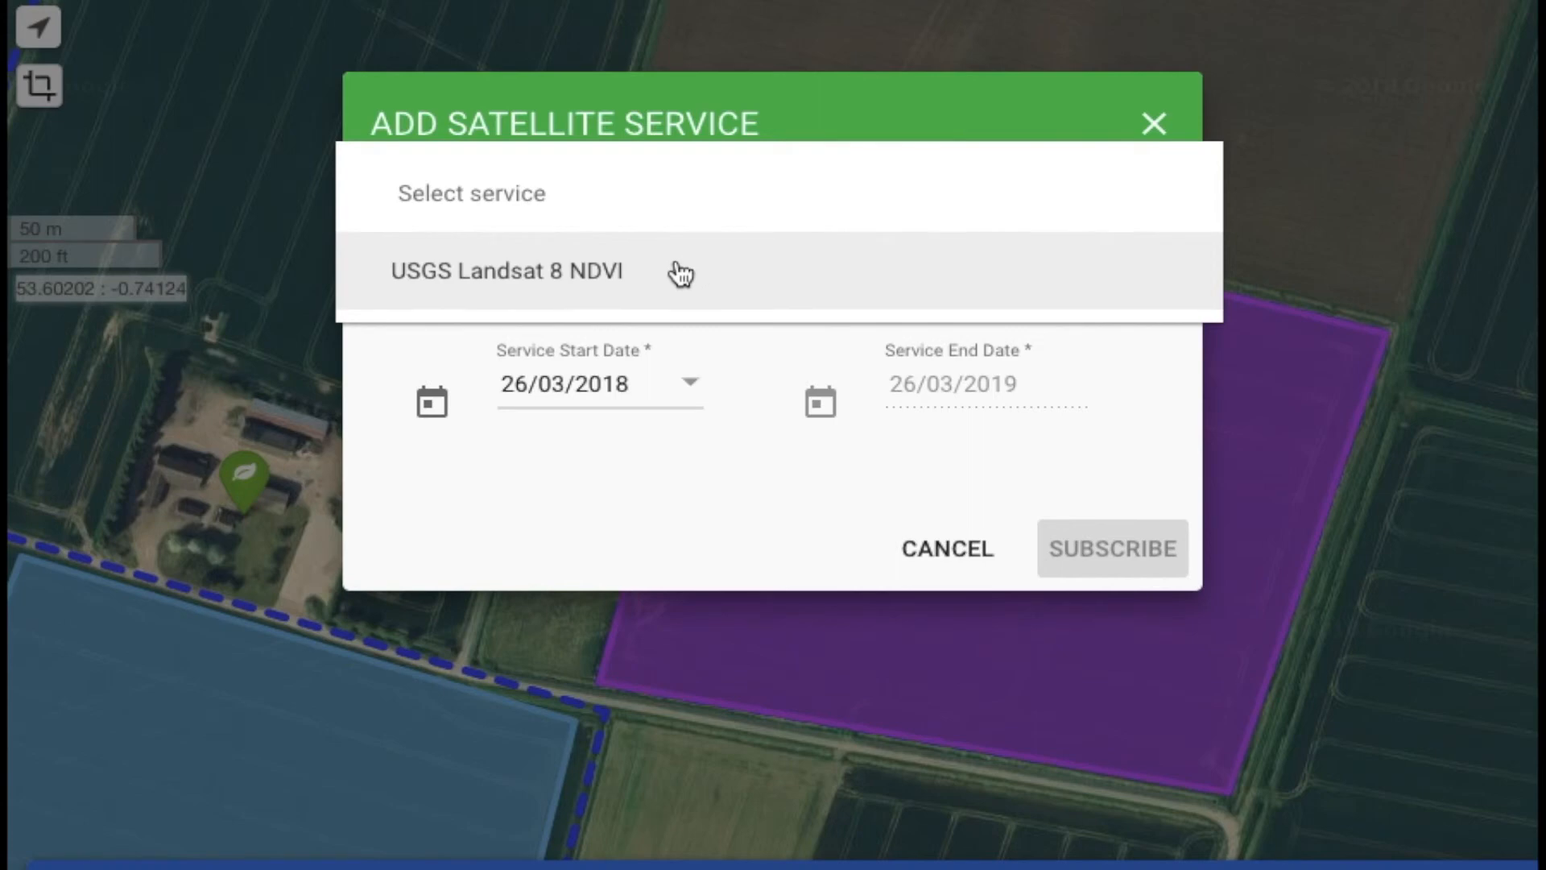
click(678, 276)
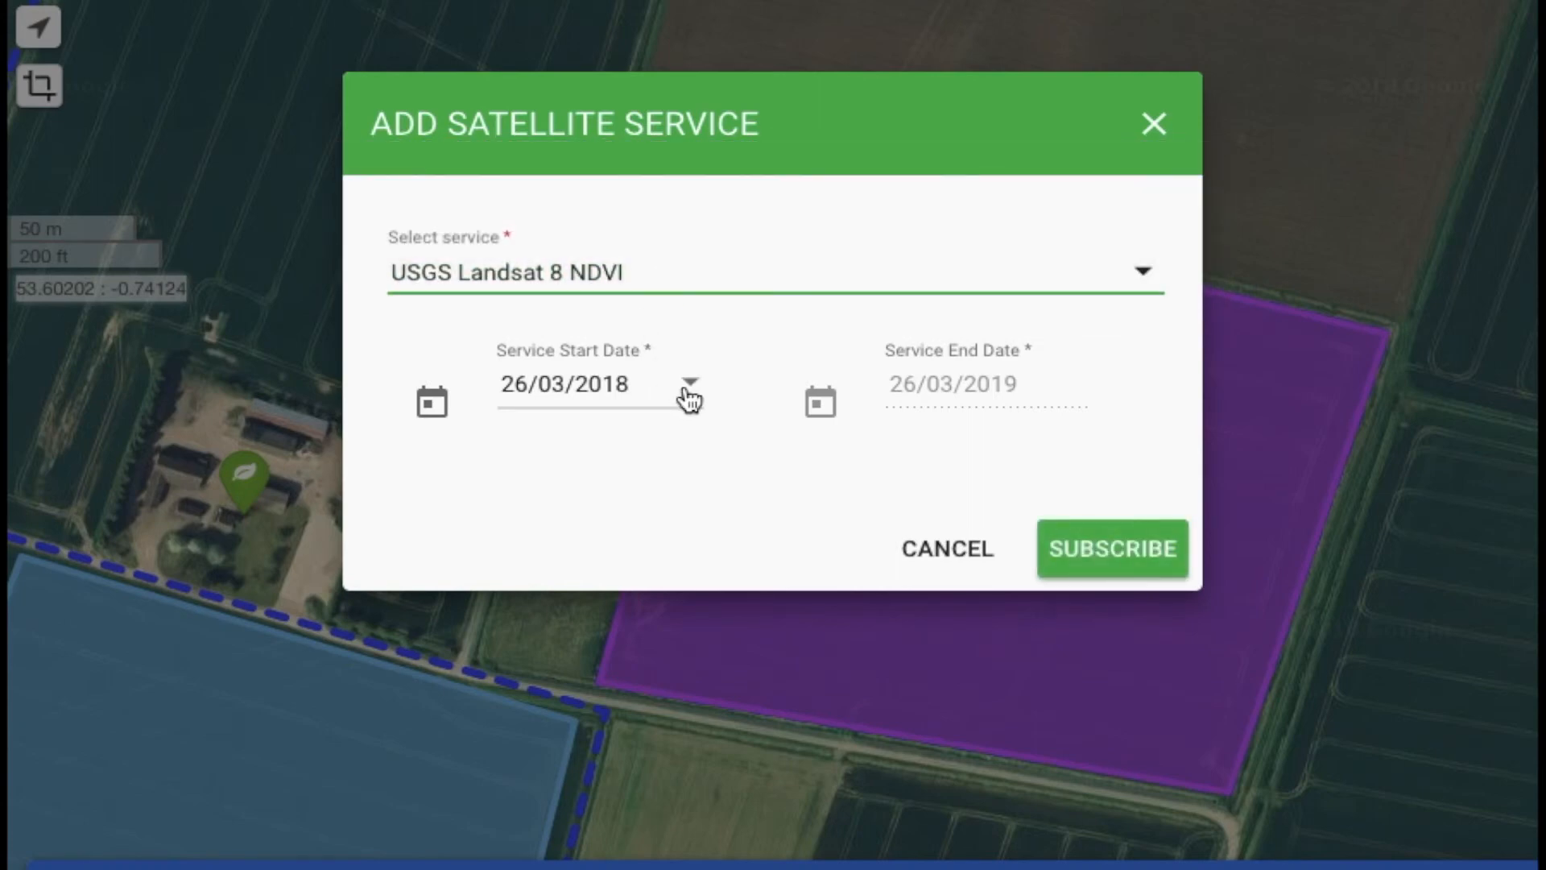
click(689, 397)
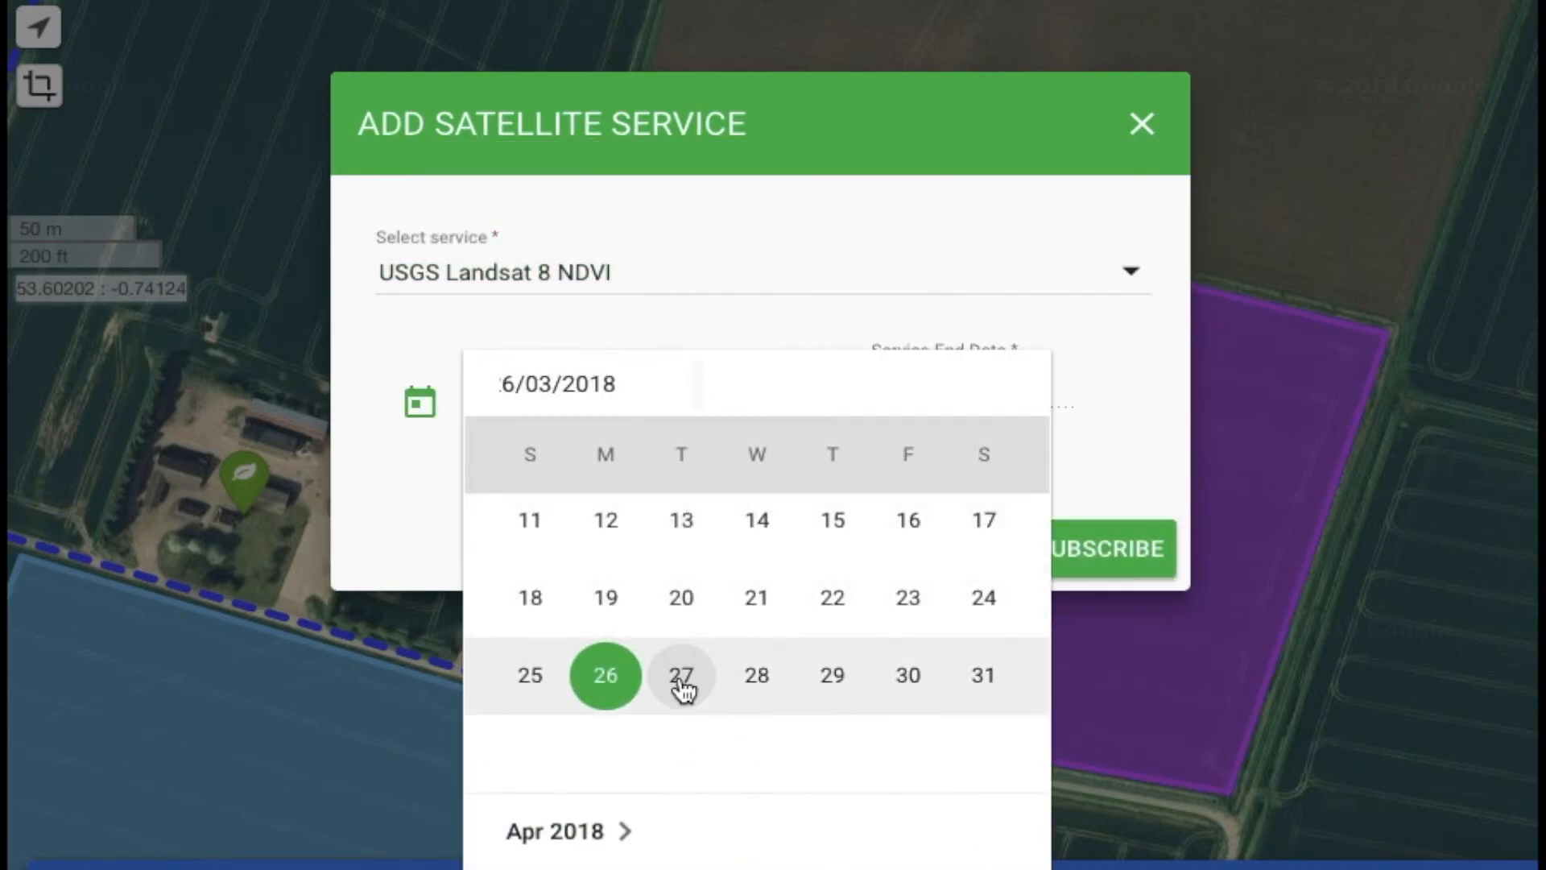
click(681, 688)
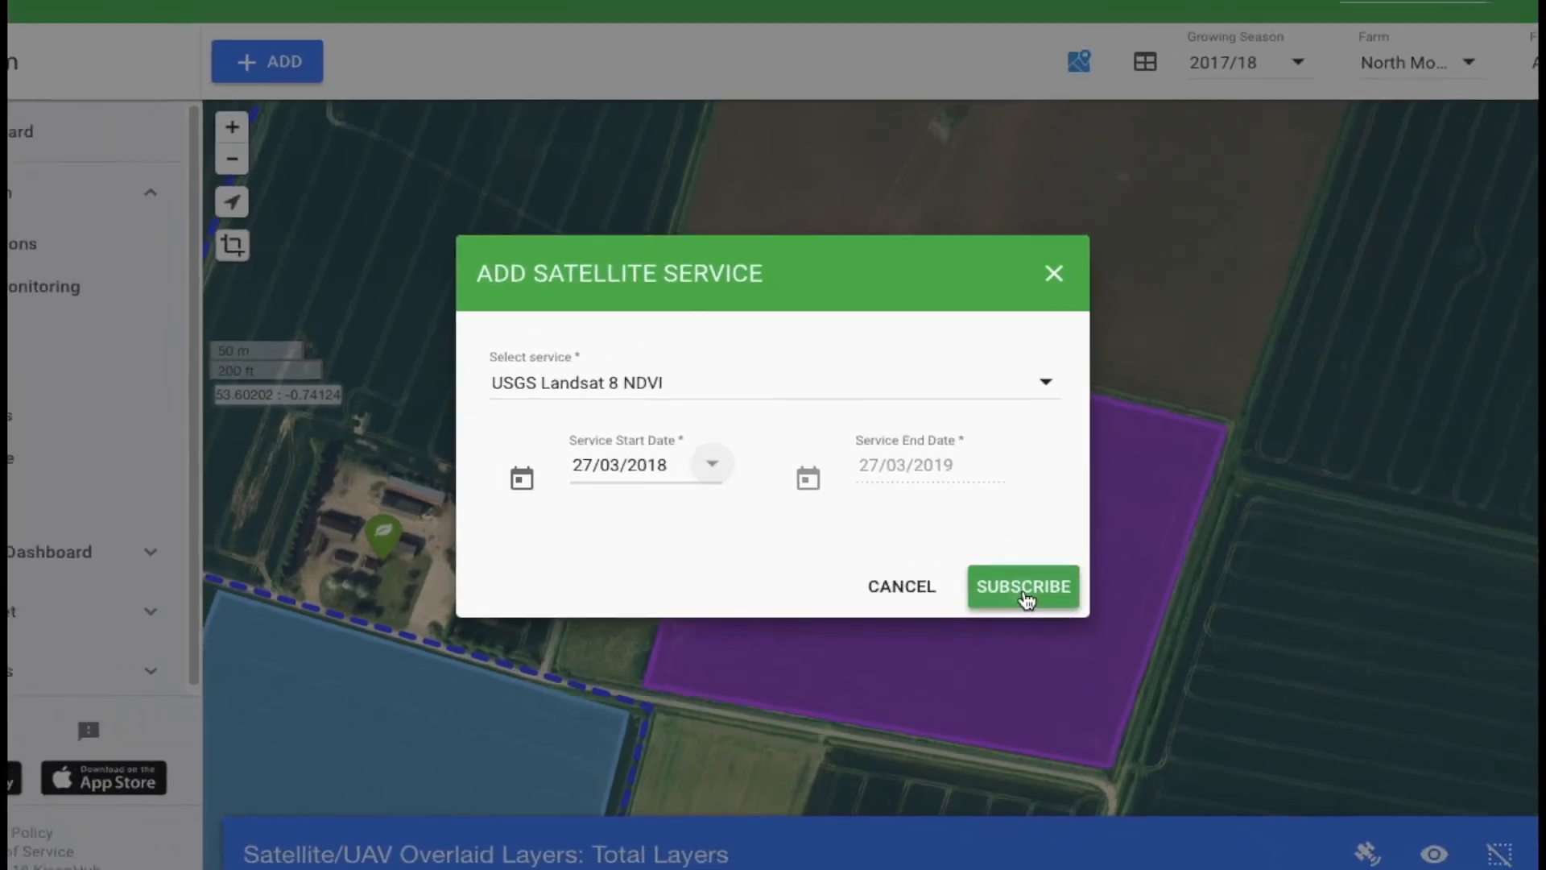
click(1115, 563)
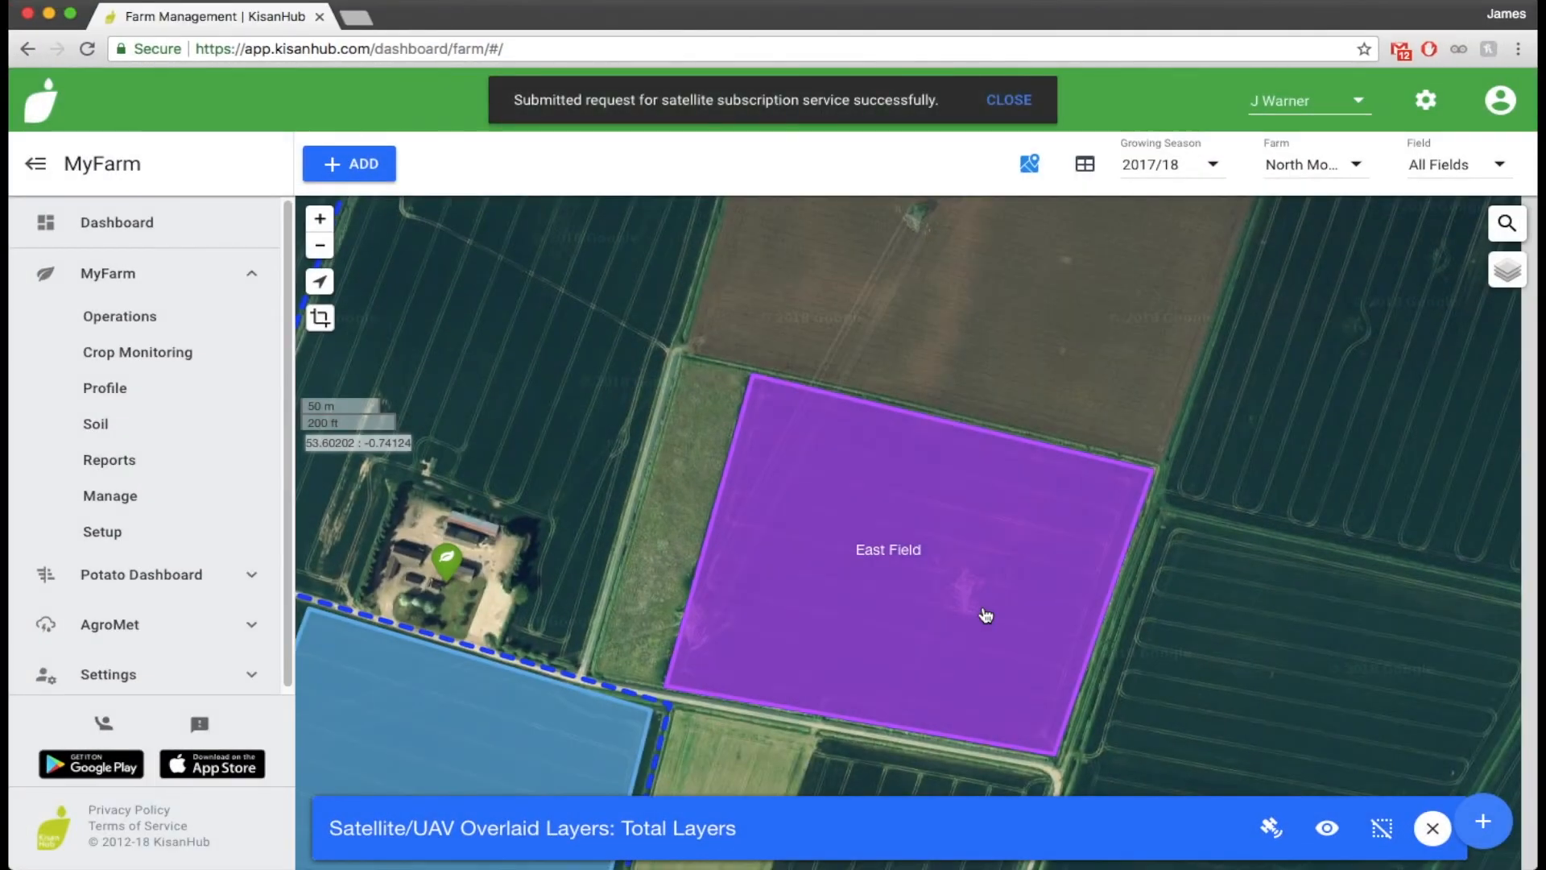